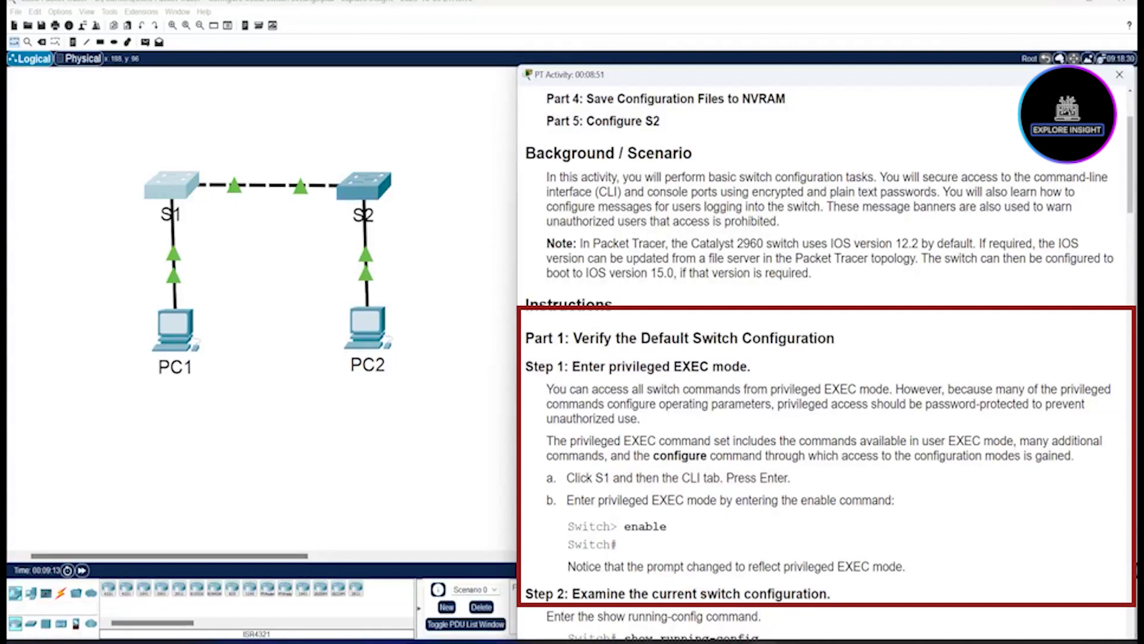
Step: Open switch S1's CLI and run enable to reach the Switch# prompt
click(172, 186)
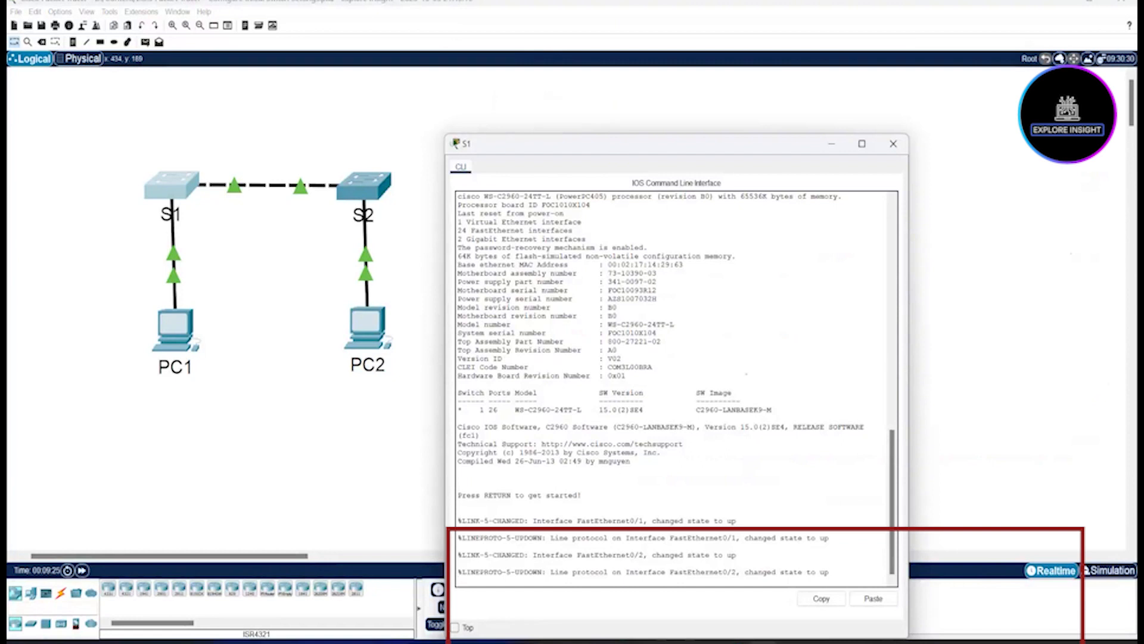
key(Return)
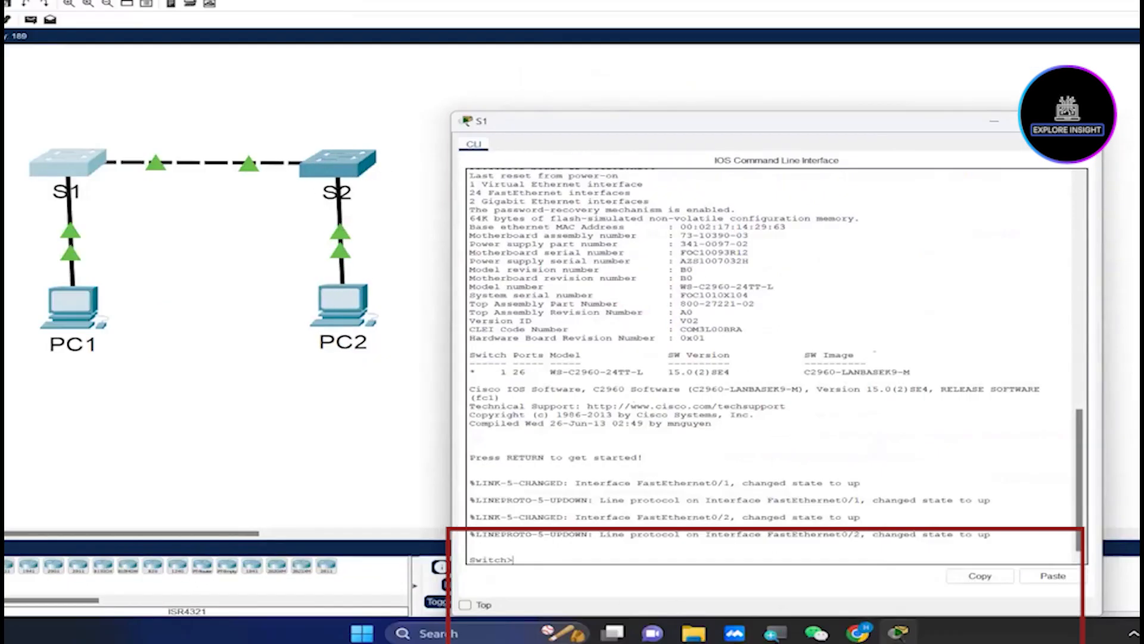
text(enable)
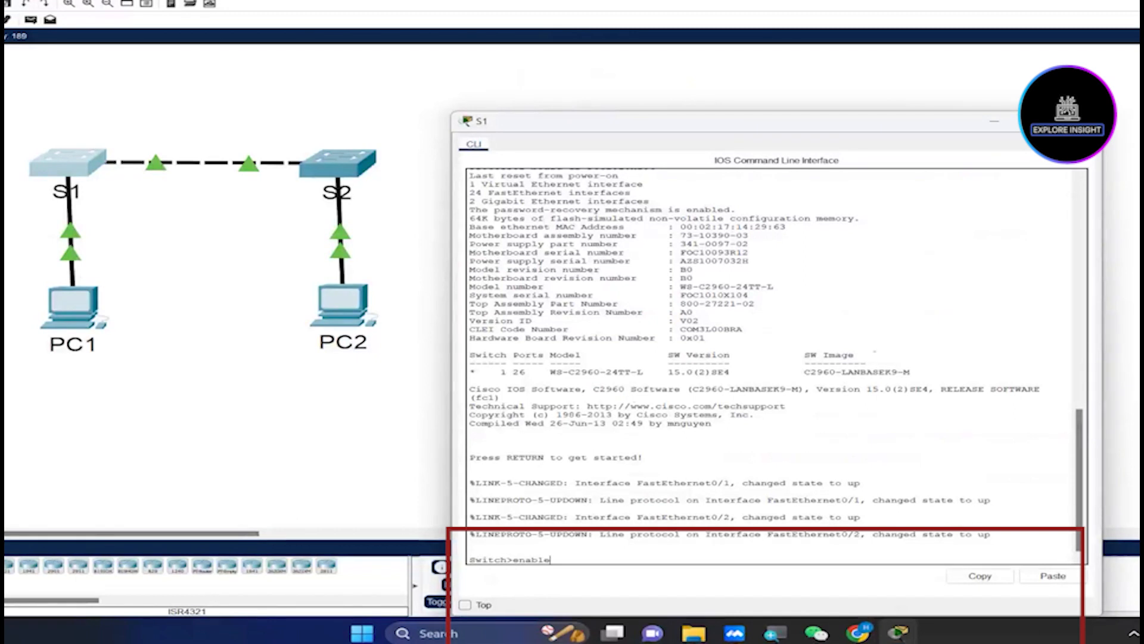
key(Return)
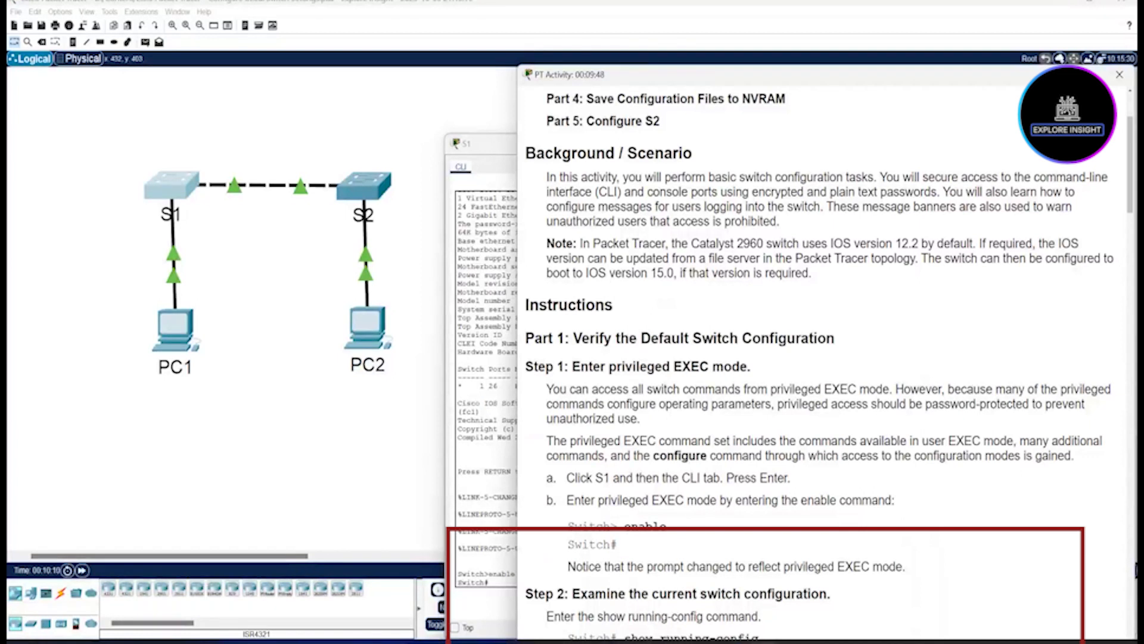
Step: Highlight the > user prompt and the new # privileged prompt in S1's CLI
click(486, 583)
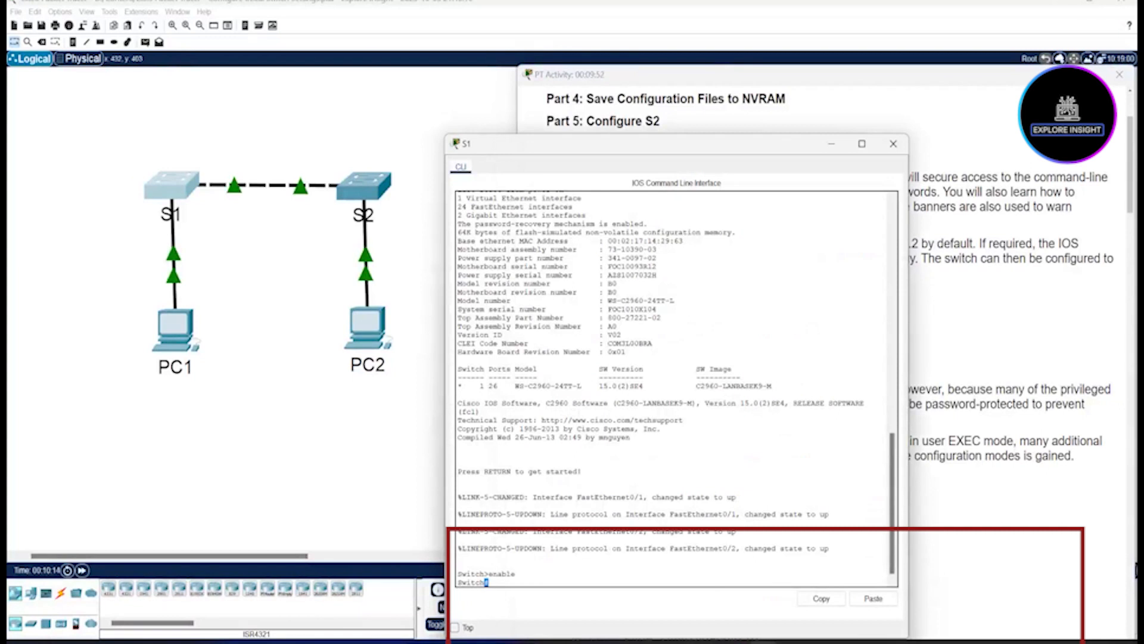
drag(484, 574, 488, 574)
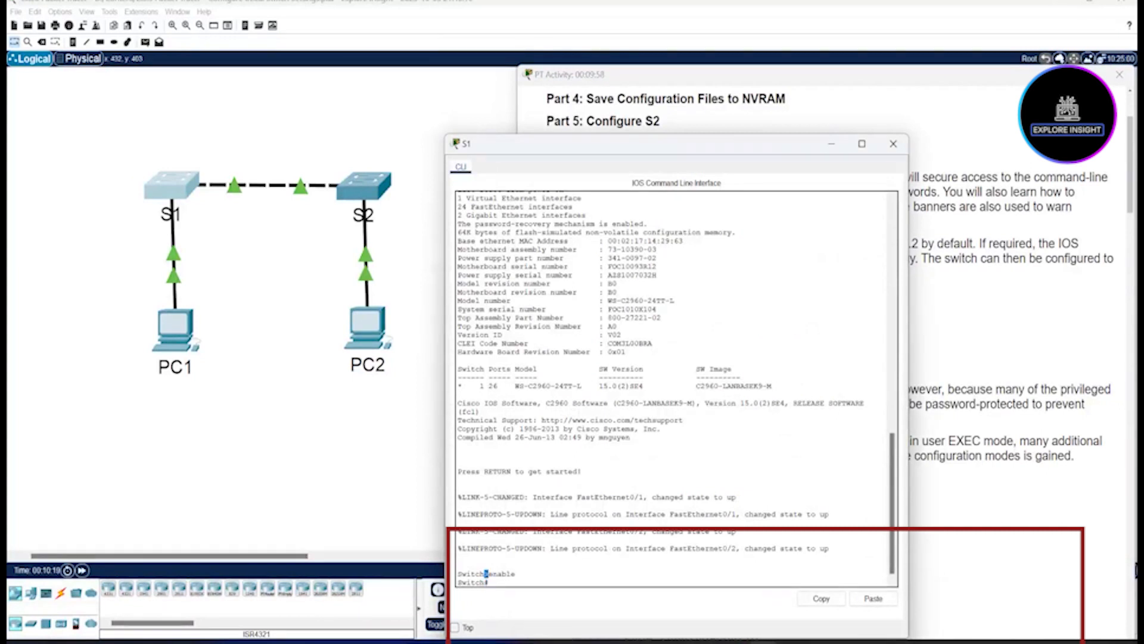
click(489, 582)
drag(489, 582, 480, 582)
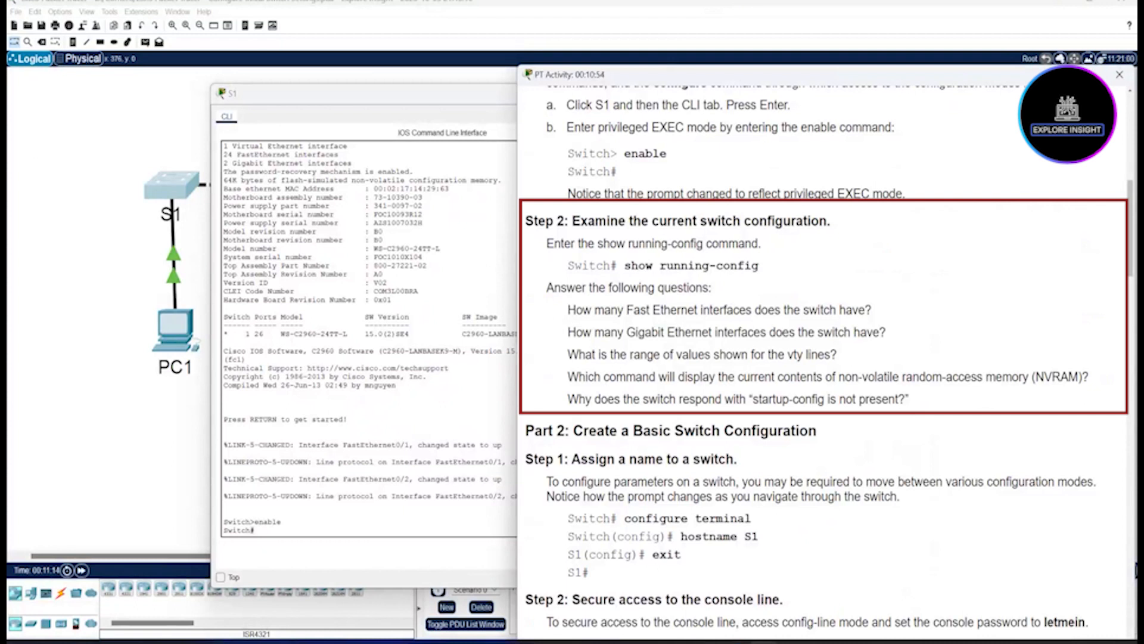
Step: Run show running-config on S1, page through the listing, and minimize the CLI window
click(256, 530)
text(sh)
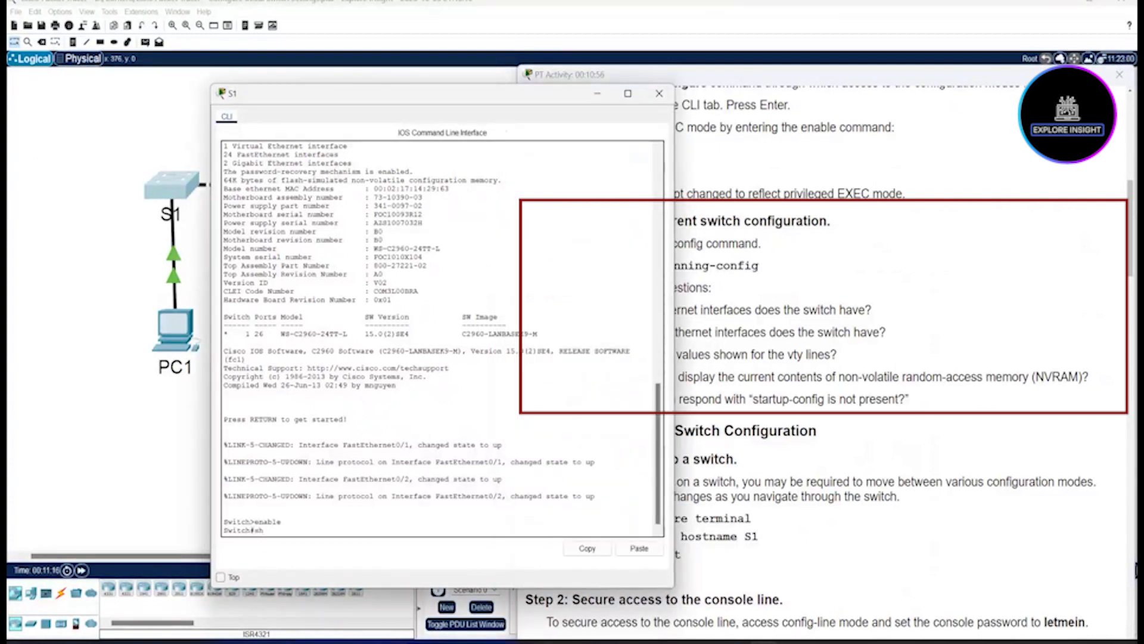
text(ow)
text( running-config)
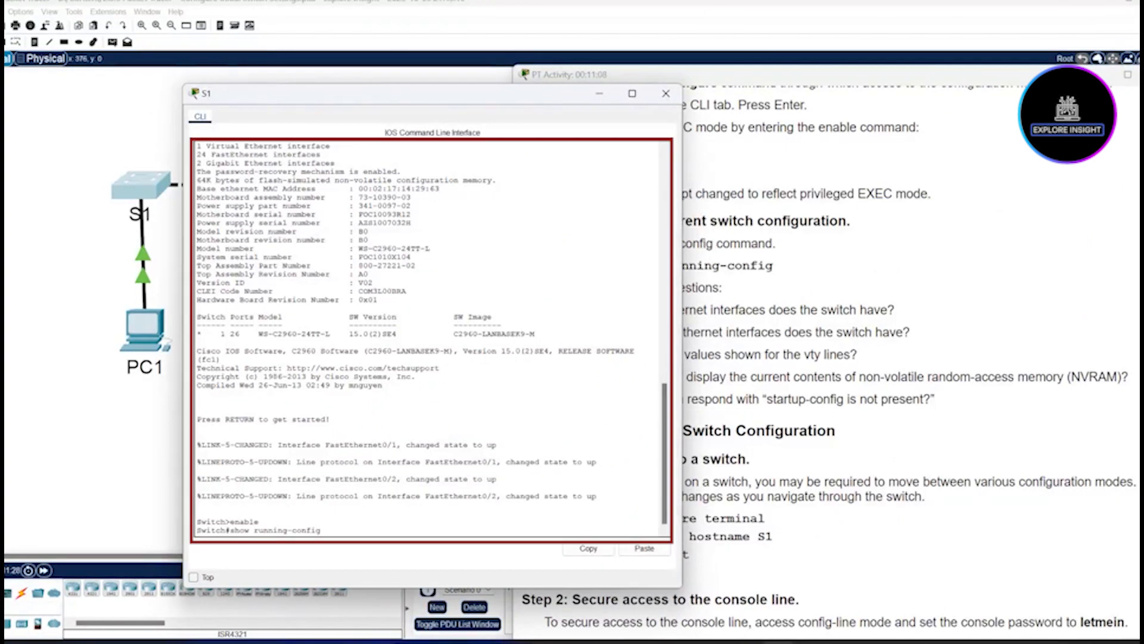
key(Return)
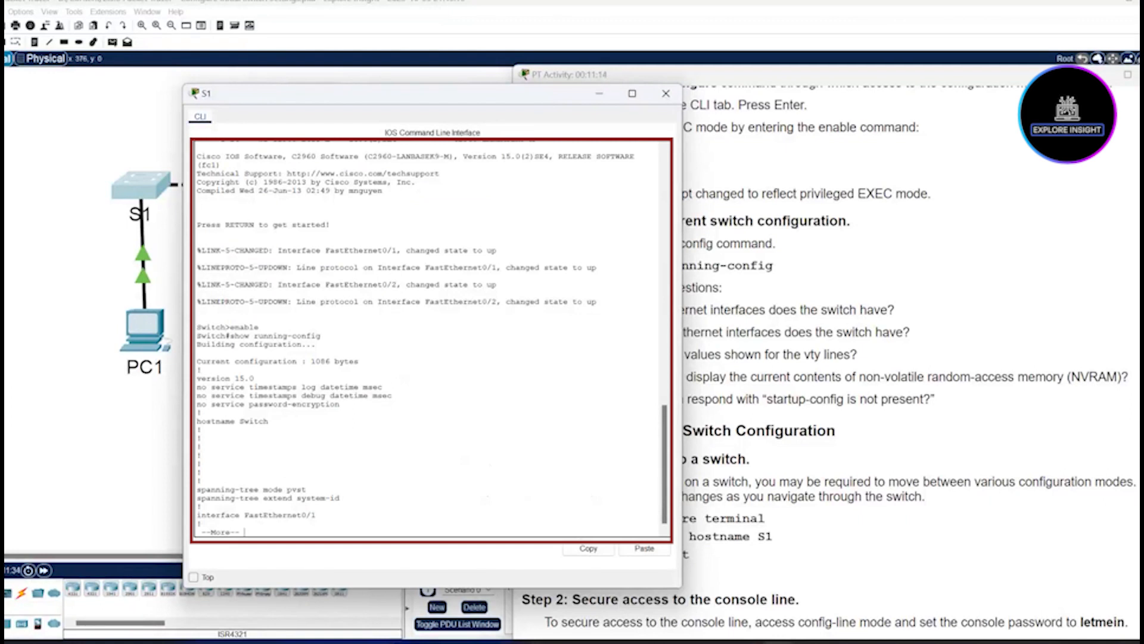
key(Return)
key(Return)
key(Return)
key(Return)
key(Return)
key(Return)
key(Return)
key(Return)
key(Return)
key(Return)
key(space)
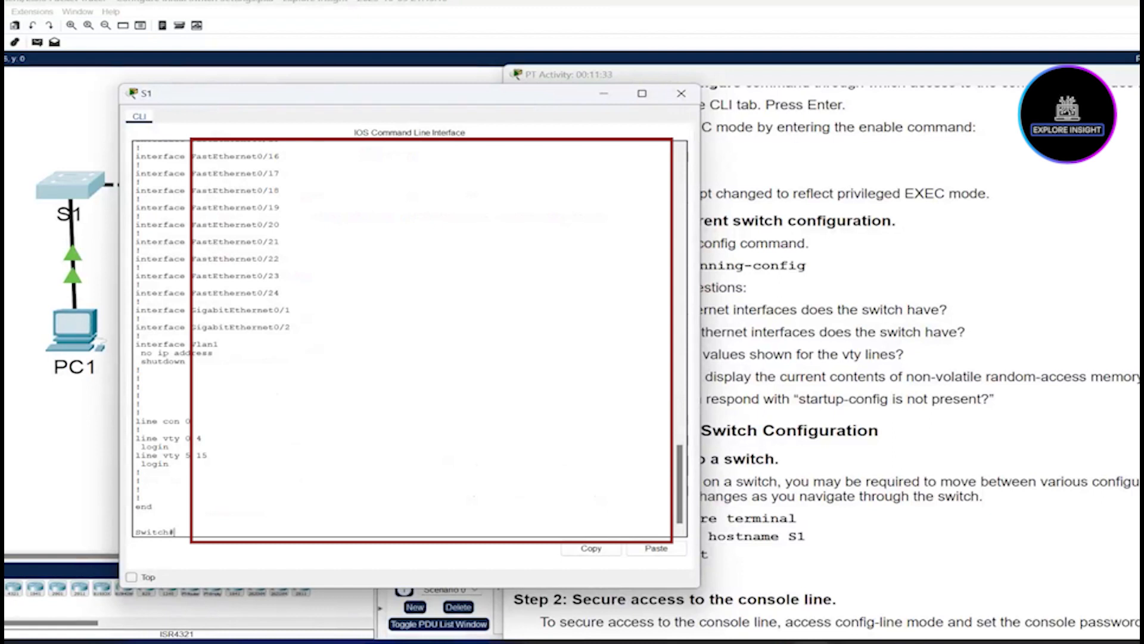
click(604, 93)
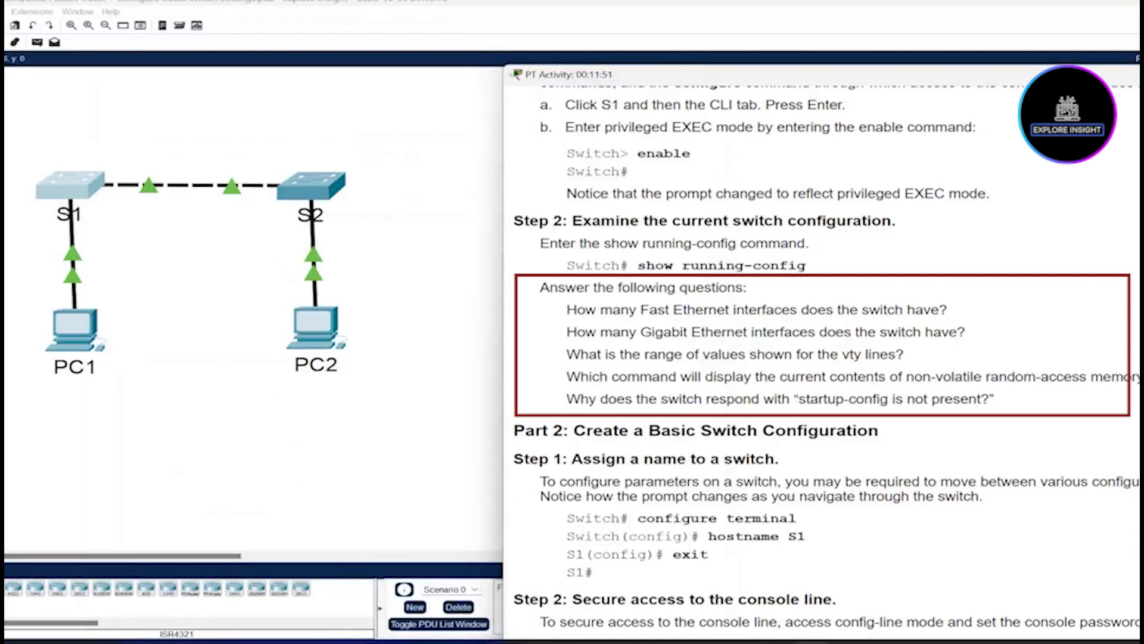
Step: Restore S1's CLI window and move it left beside the instructions
mouse_move(812, 642)
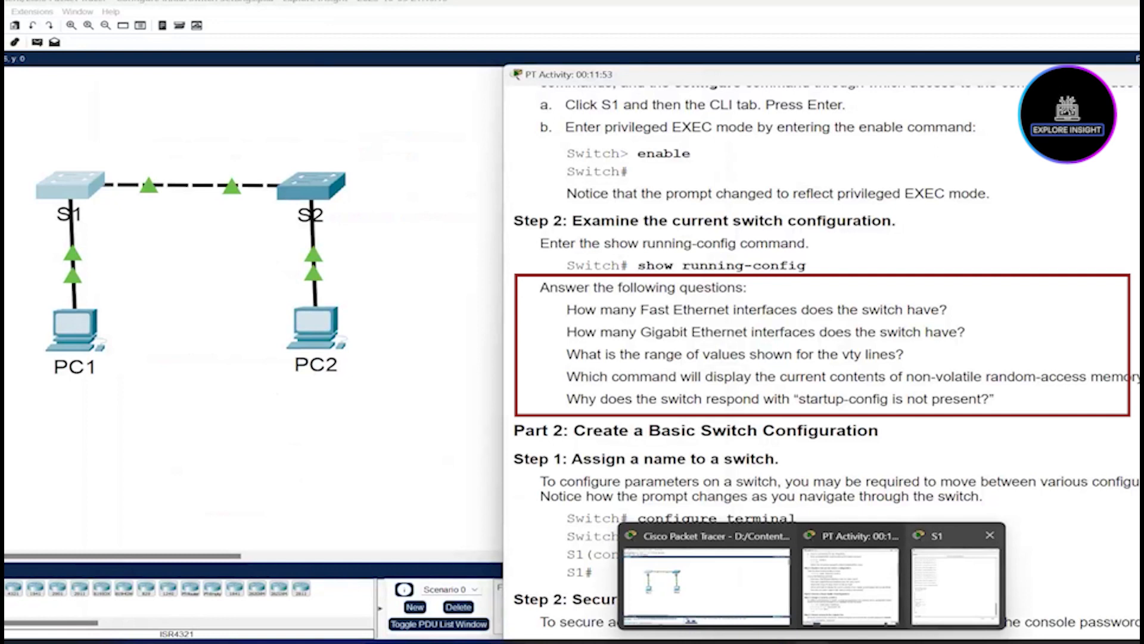
click(956, 581)
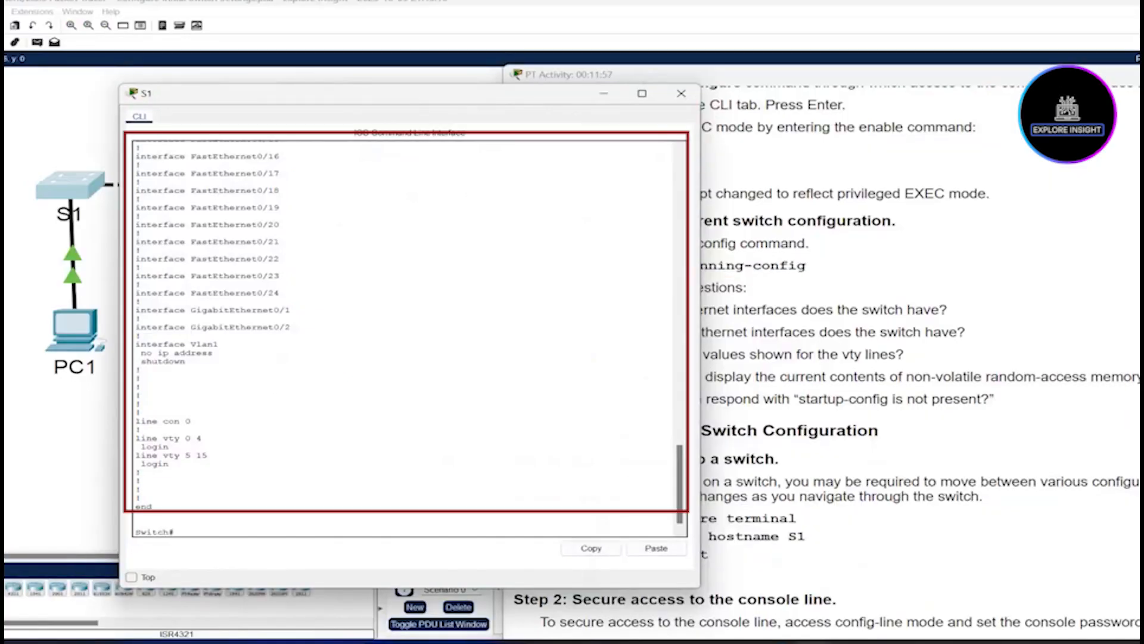
drag(381, 94, 260, 88)
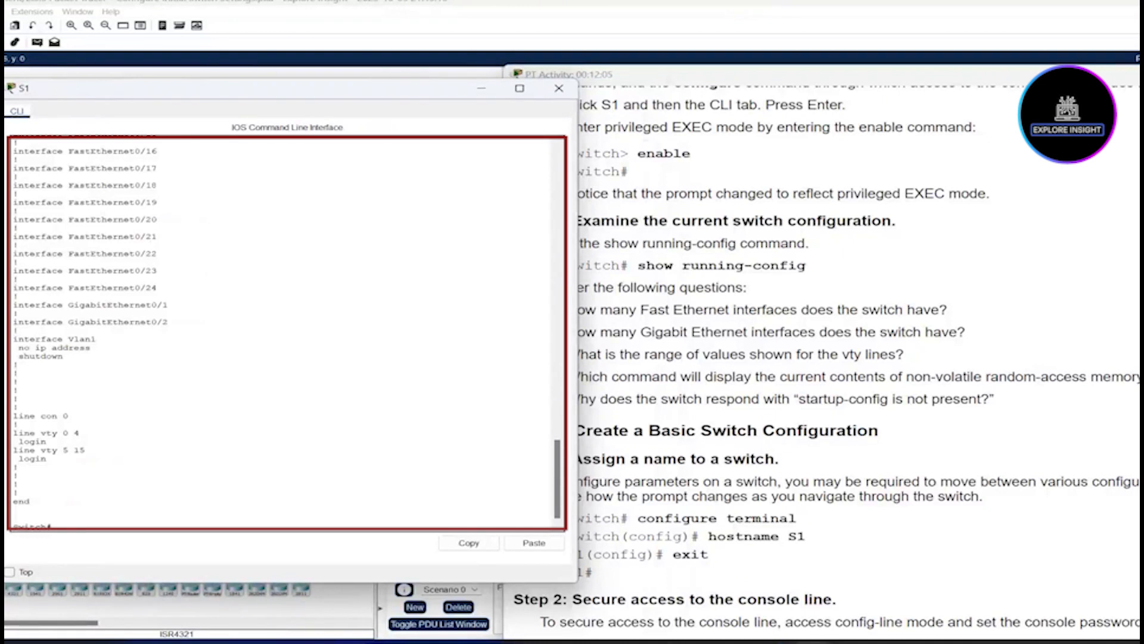
Step: Scroll the running-config and highlight FastEthernet0/24 and the GigabitEthernet0/2 line
drag(557, 479, 557, 428)
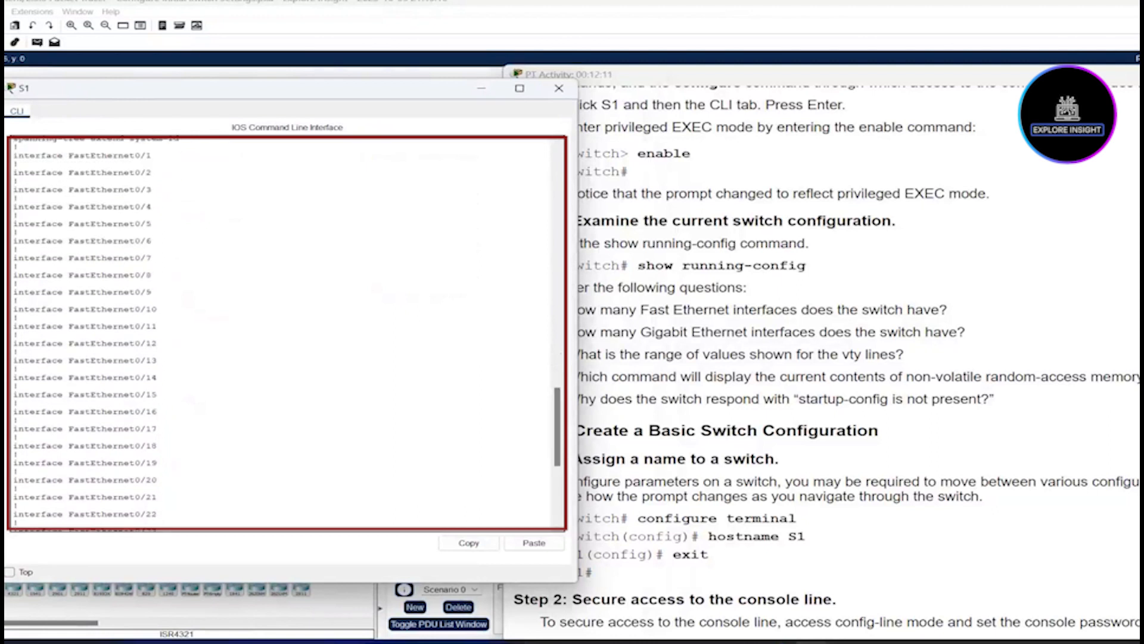
drag(558, 428, 557, 452)
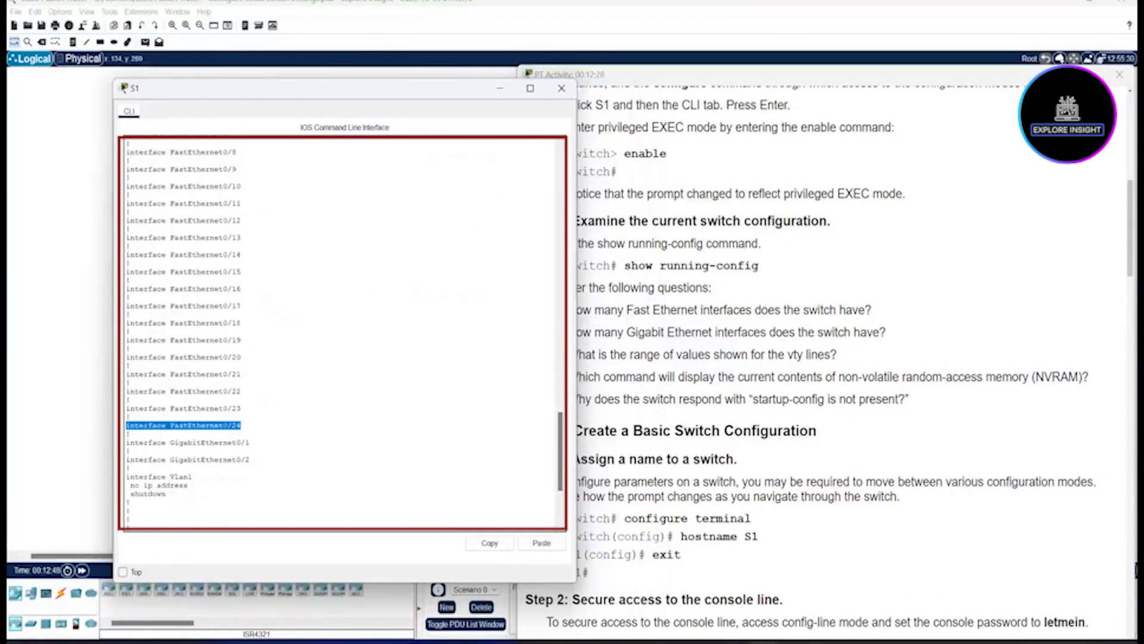
click(241, 425)
drag(242, 425, 232, 425)
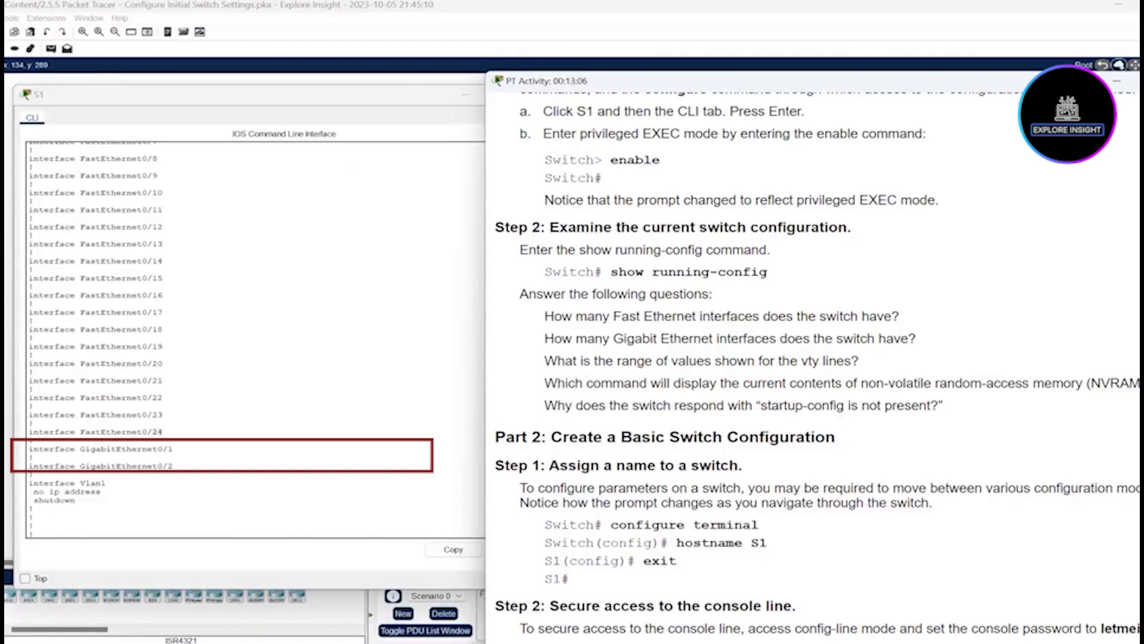
drag(39, 458, 176, 466)
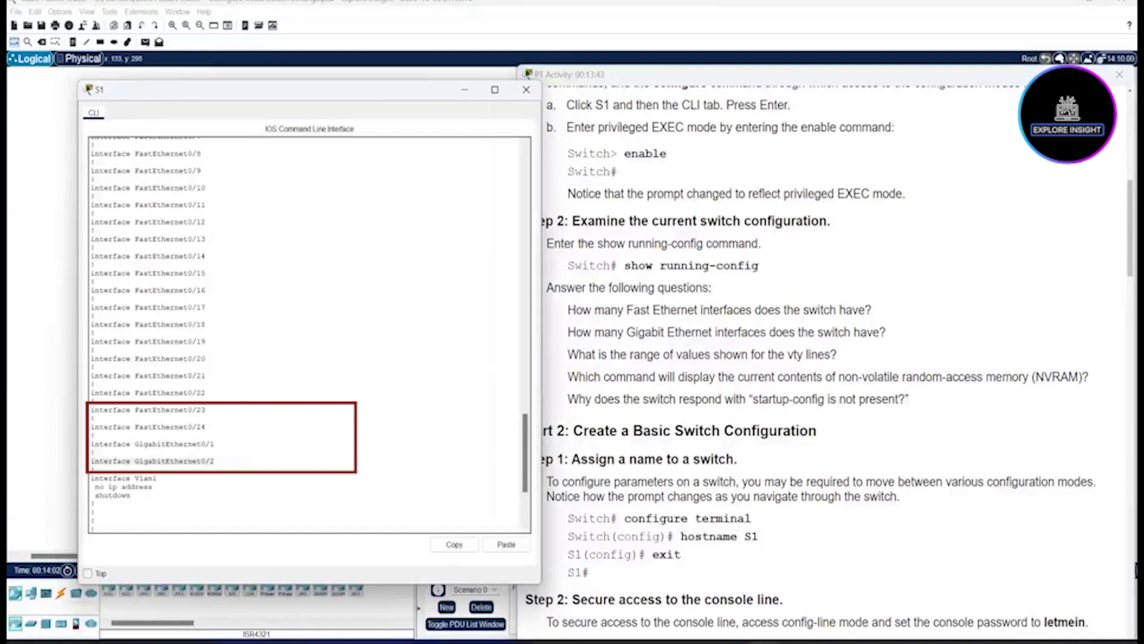
Step: Highlight the line vty 0 4 and 5 15 entries, marking range ends 0 and 15
drag(525, 453, 525, 481)
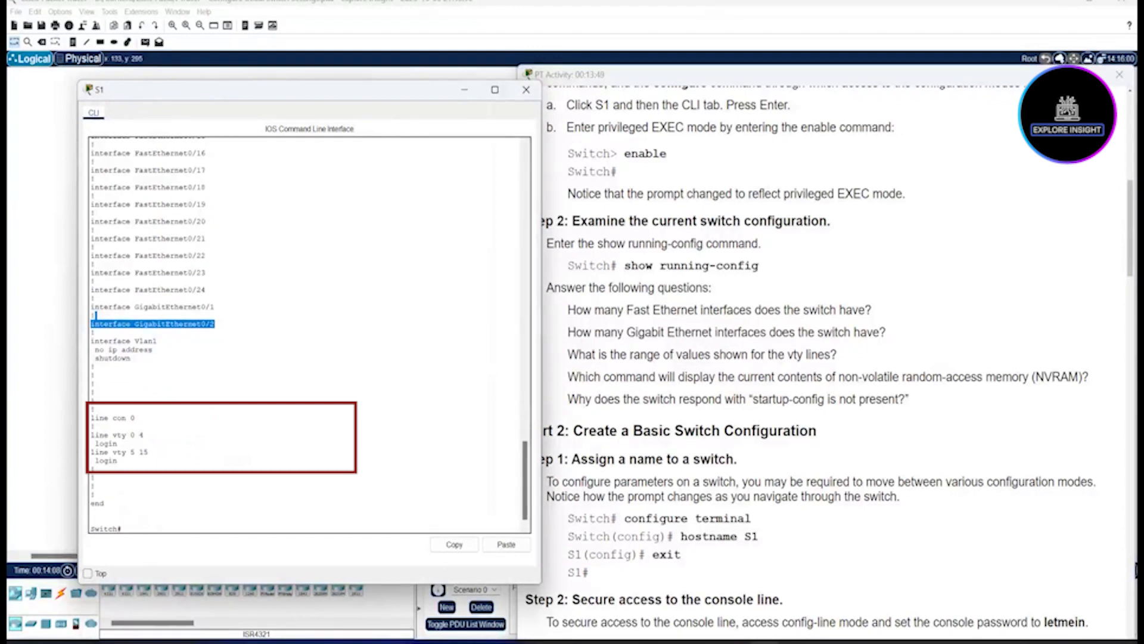
drag(90, 434, 118, 462)
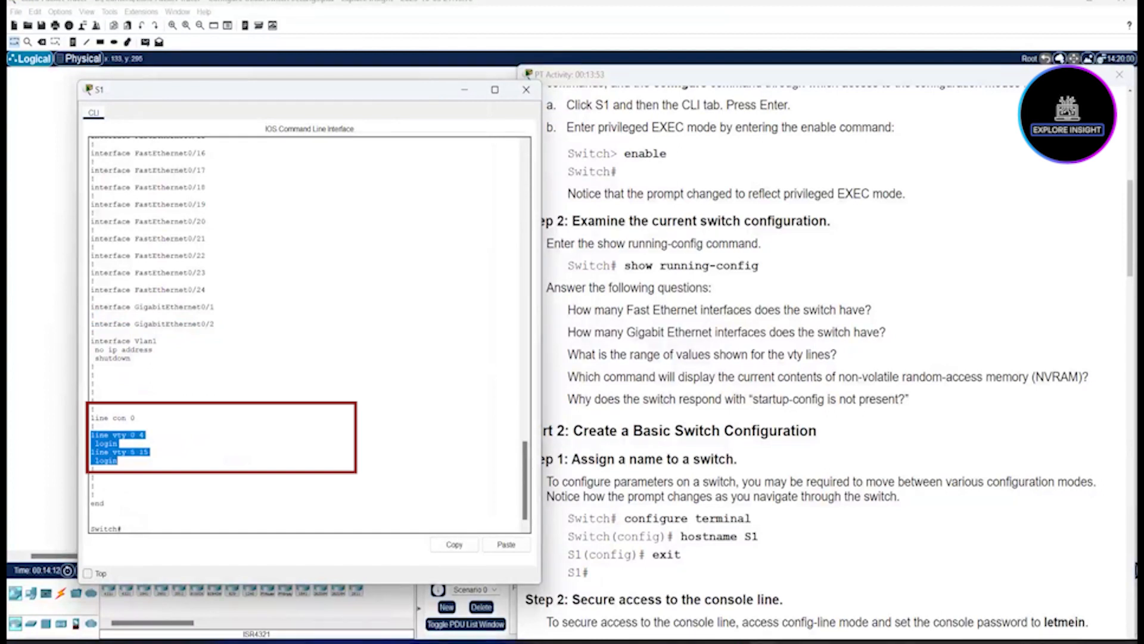
click(237, 460)
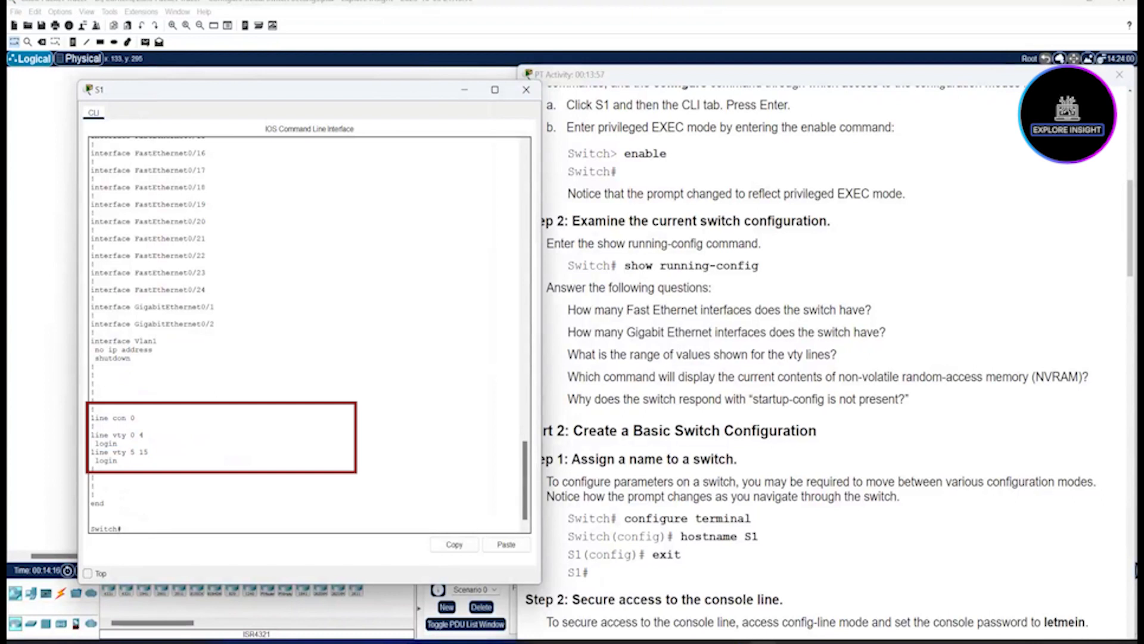
mouse_move(130, 435)
mouse_down()
mouse_move(145, 435)
mouse_move(135, 435)
mouse_up()
click(134, 452)
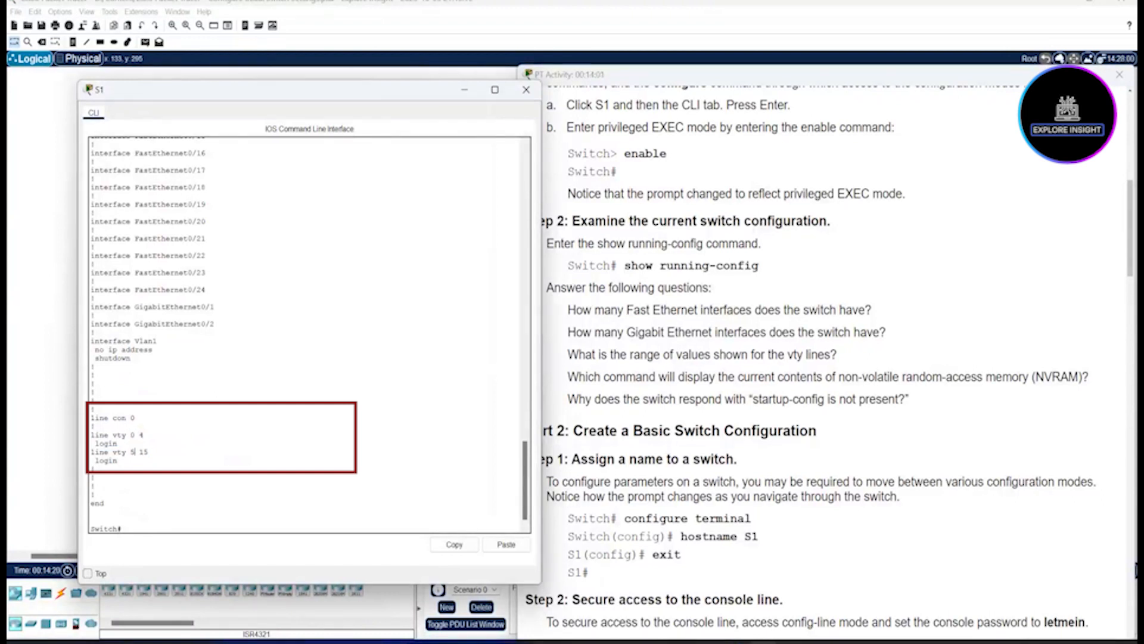
double_click(144, 452)
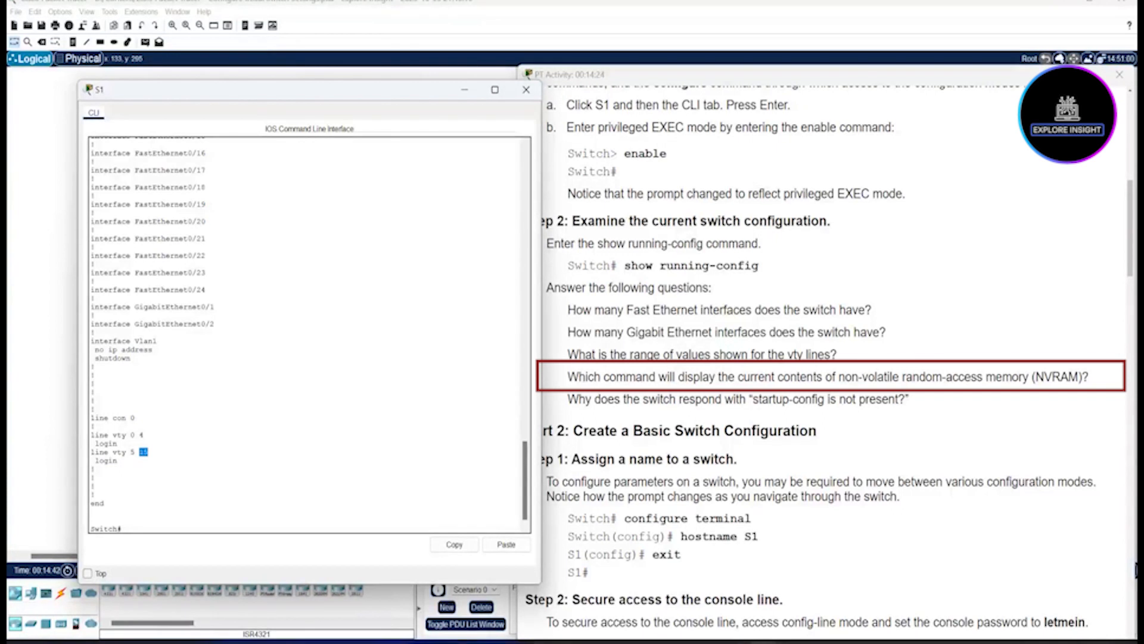
drag(839, 376, 1023, 377)
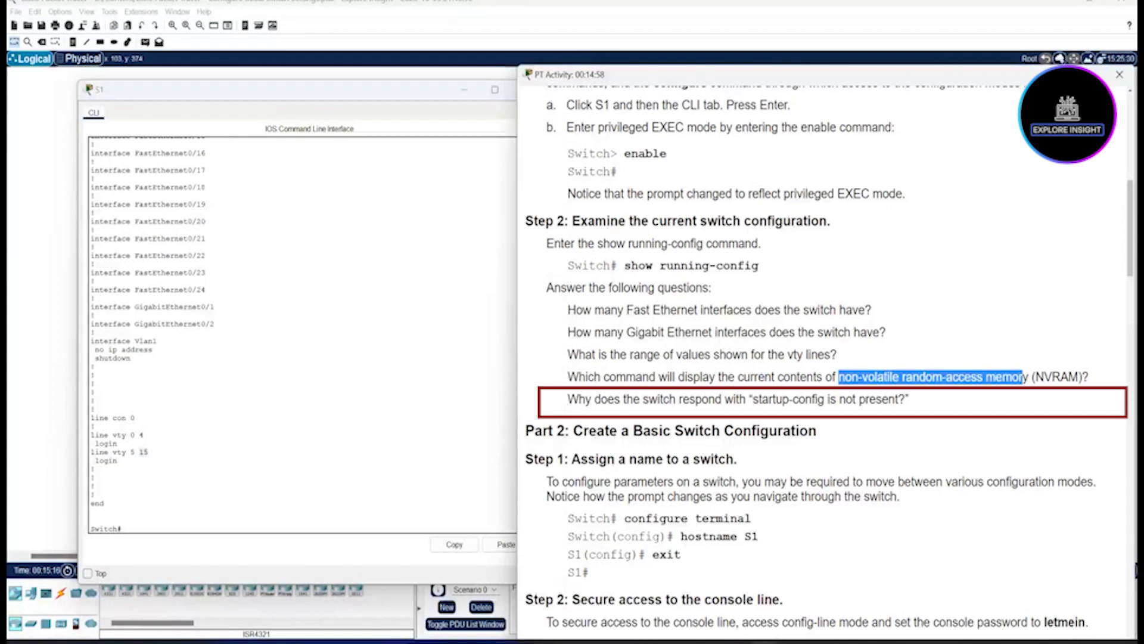
click(124, 528)
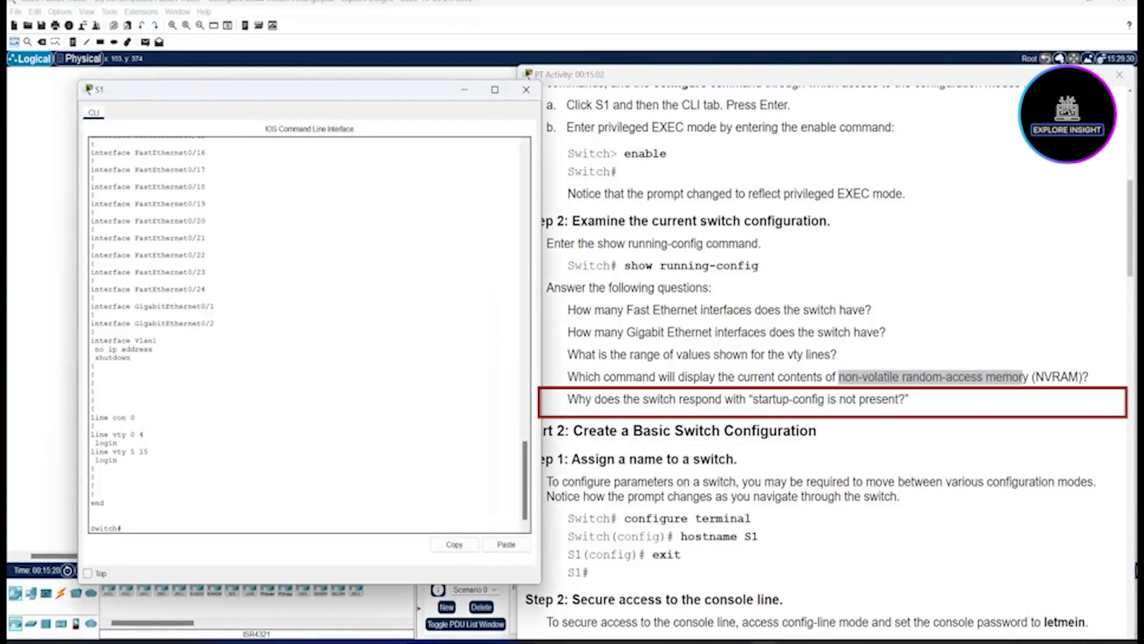
Step: Run show startup-config and highlight the 'startup-config is not present' reply
text(show)
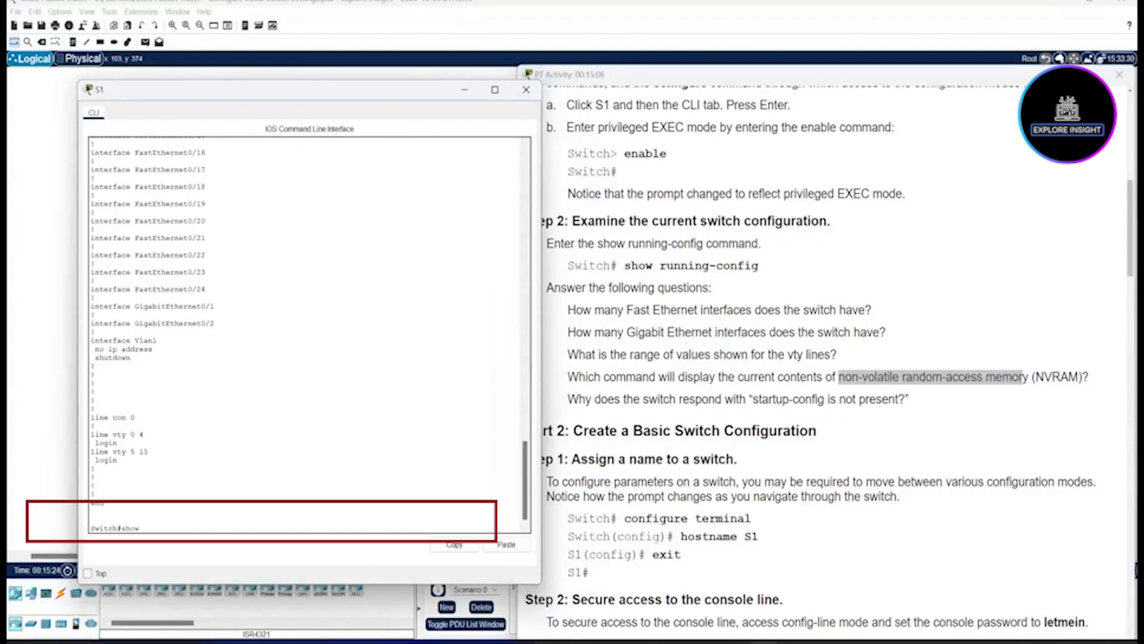
text( startup-config)
key(Return)
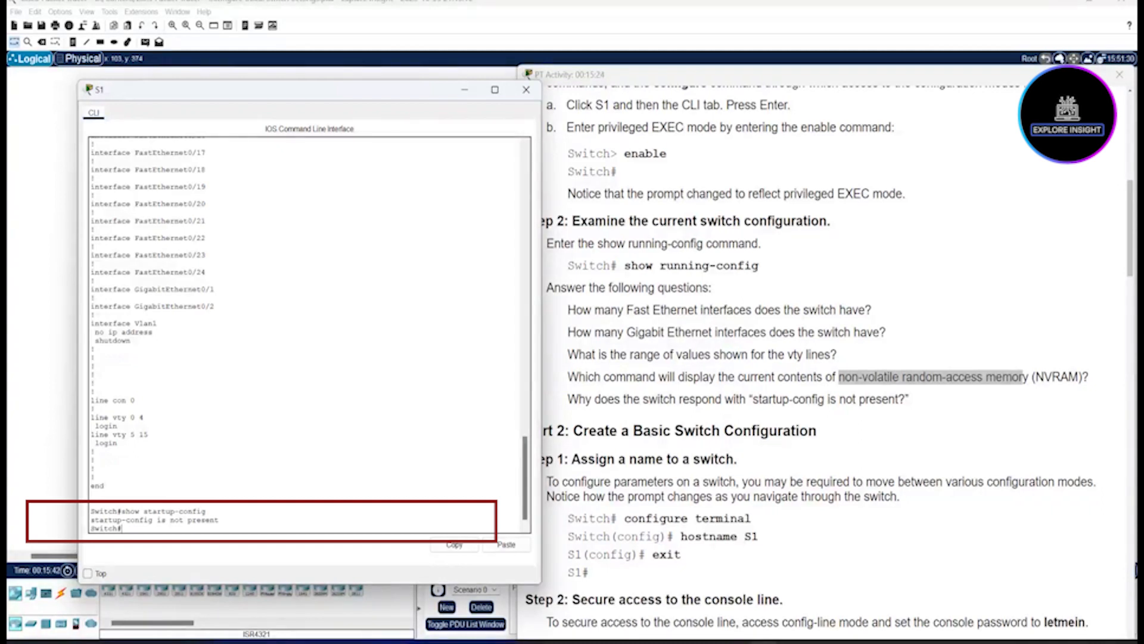
double_click(204, 520)
drag(219, 520, 90, 519)
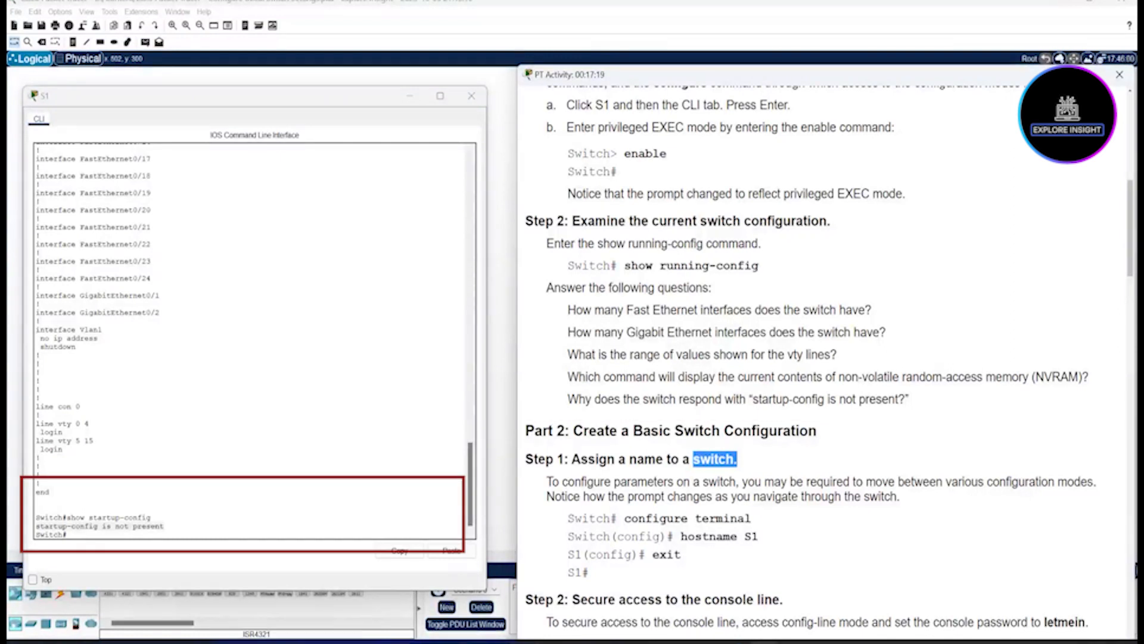
Step: Enter global configuration mode with configure terminal, as shown in the lab steps
drag(624, 519, 652, 518)
drag(695, 518, 702, 518)
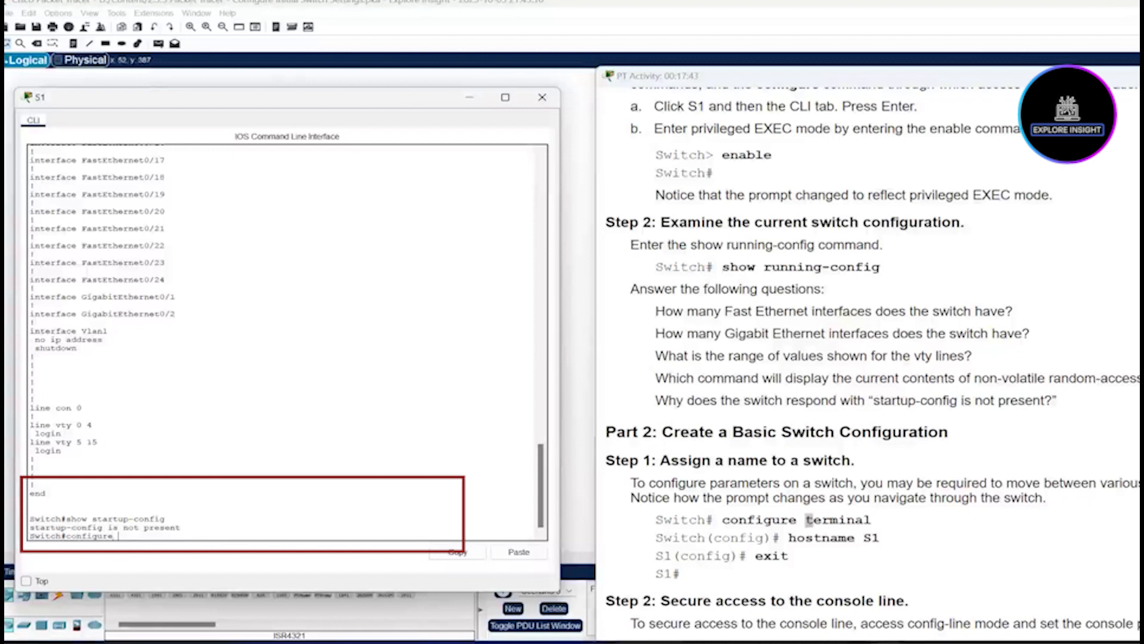
text(terminal)
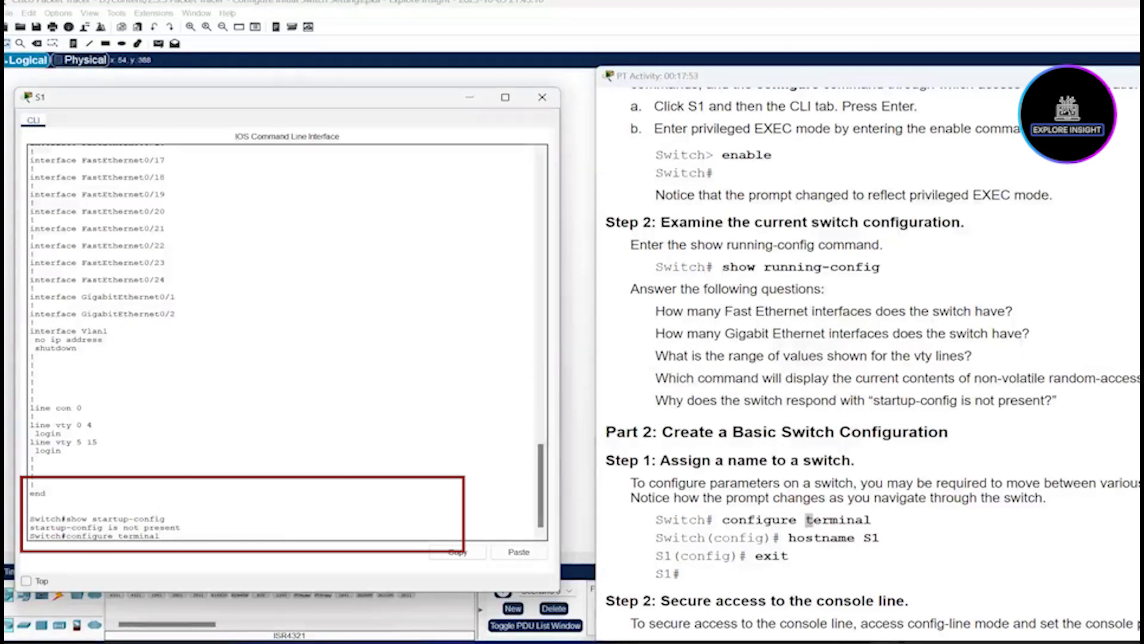
key(Return)
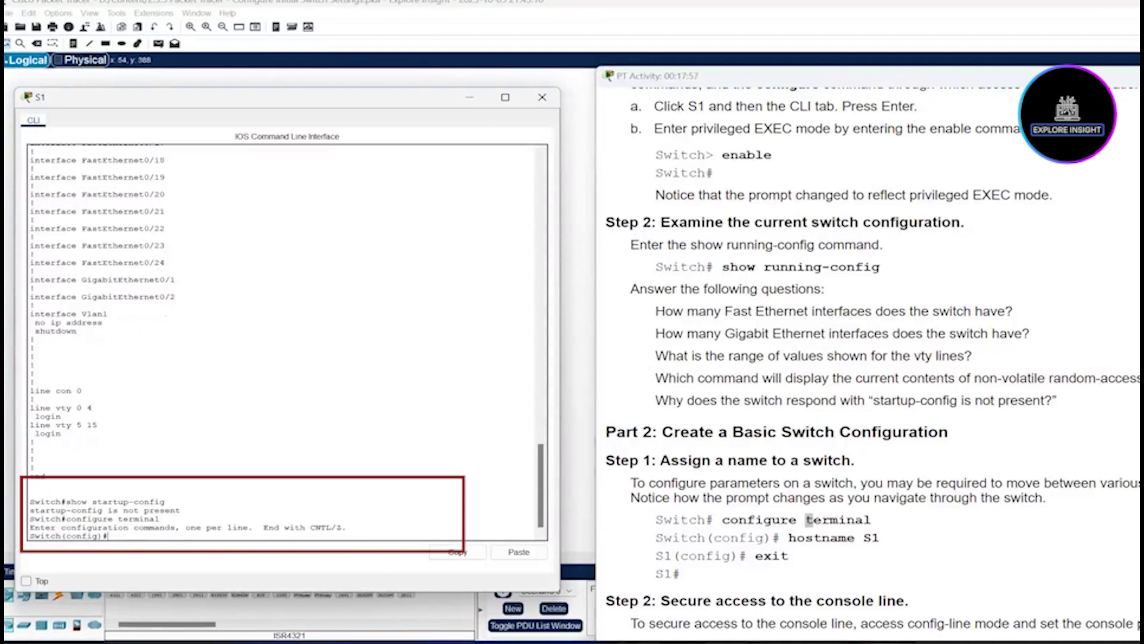
Step: Highlight the Switch(config)# prompt and current name Switch, then type hostname S1
drag(107, 536, 62, 536)
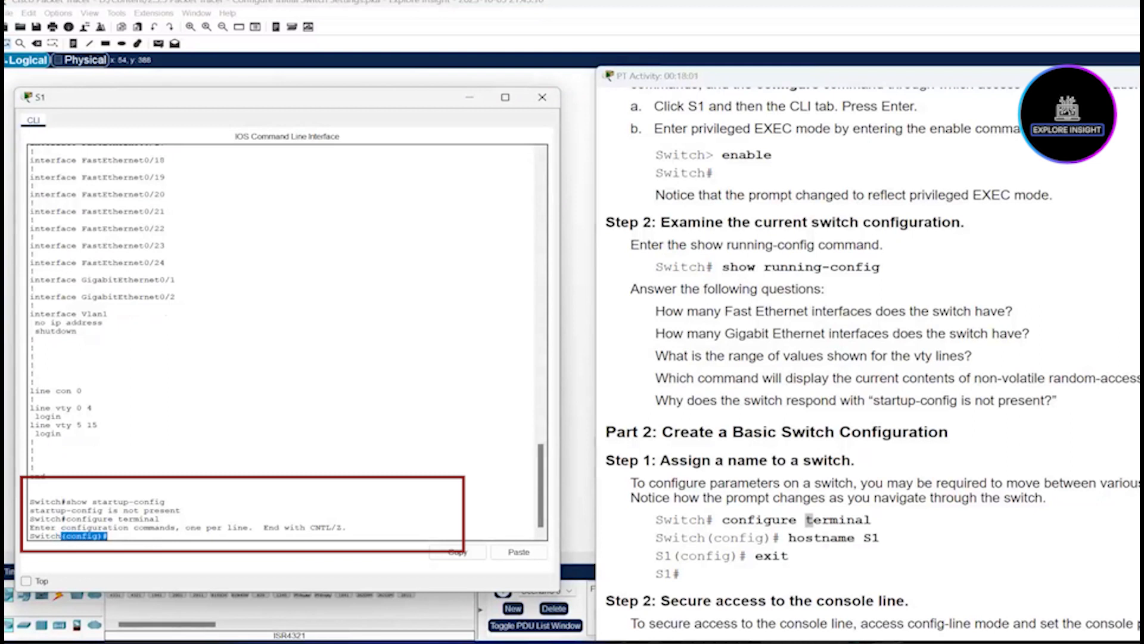
click(59, 536)
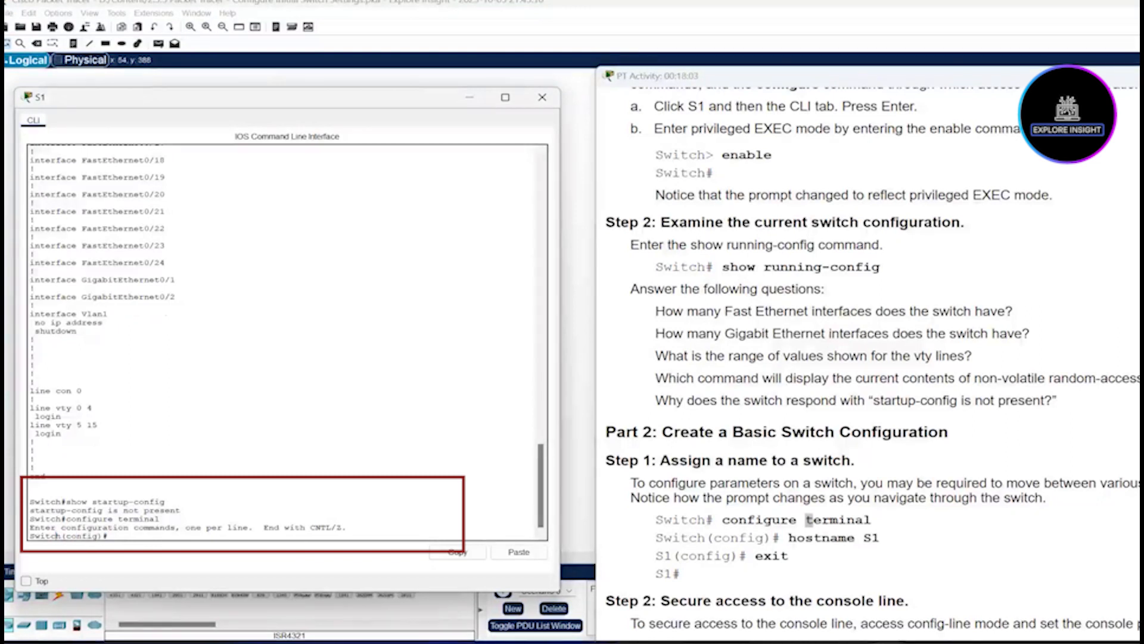
double_click(46, 535)
click(109, 535)
text(hostname S1)
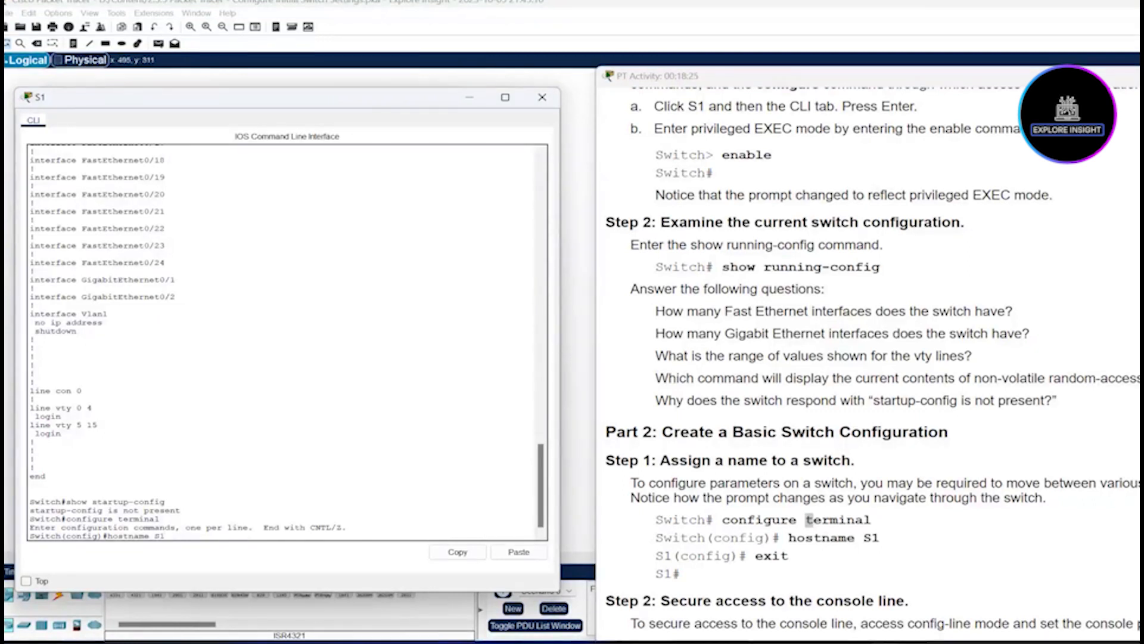
Step: Apply hostname S1, point out the old Switch name, and exit to S1#
key(Return)
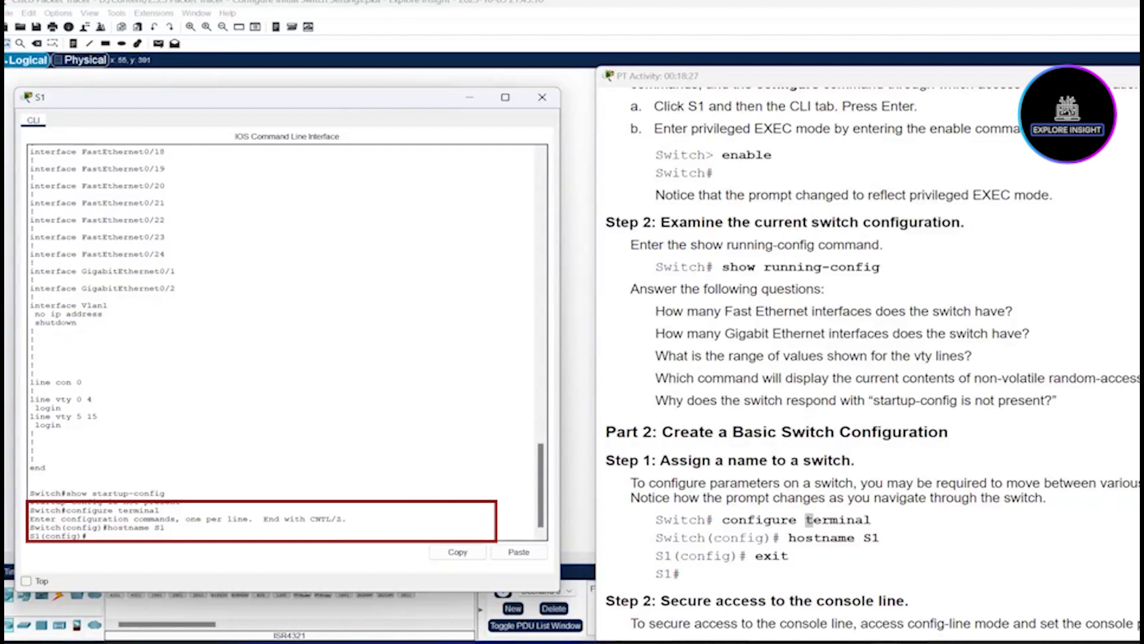
drag(67, 528, 46, 527)
drag(63, 527, 30, 536)
click(88, 536)
text(exit)
key(Return)
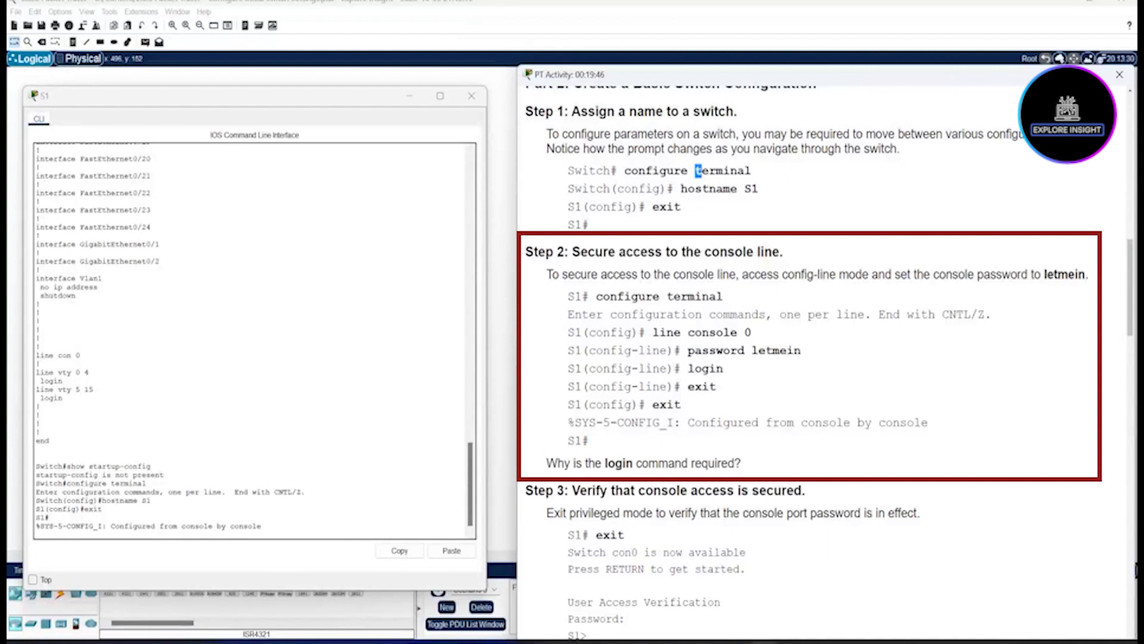
drag(801, 351, 752, 350)
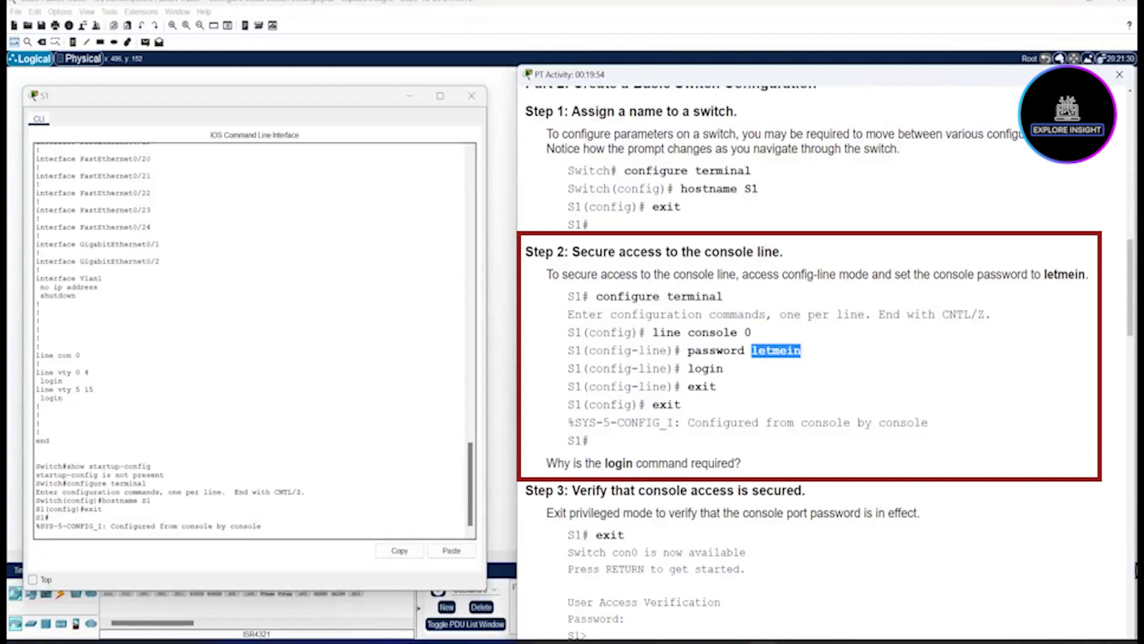
drag(746, 351, 688, 351)
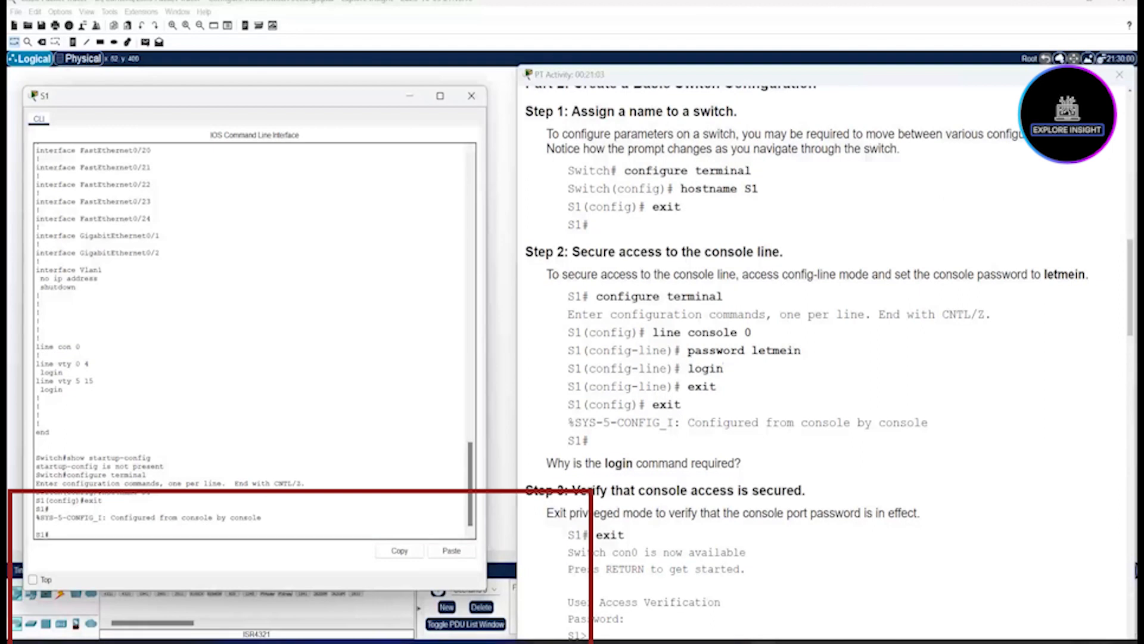
Step: Enter global configuration with conf t and open line console 0
text(onf t)
key(Return)
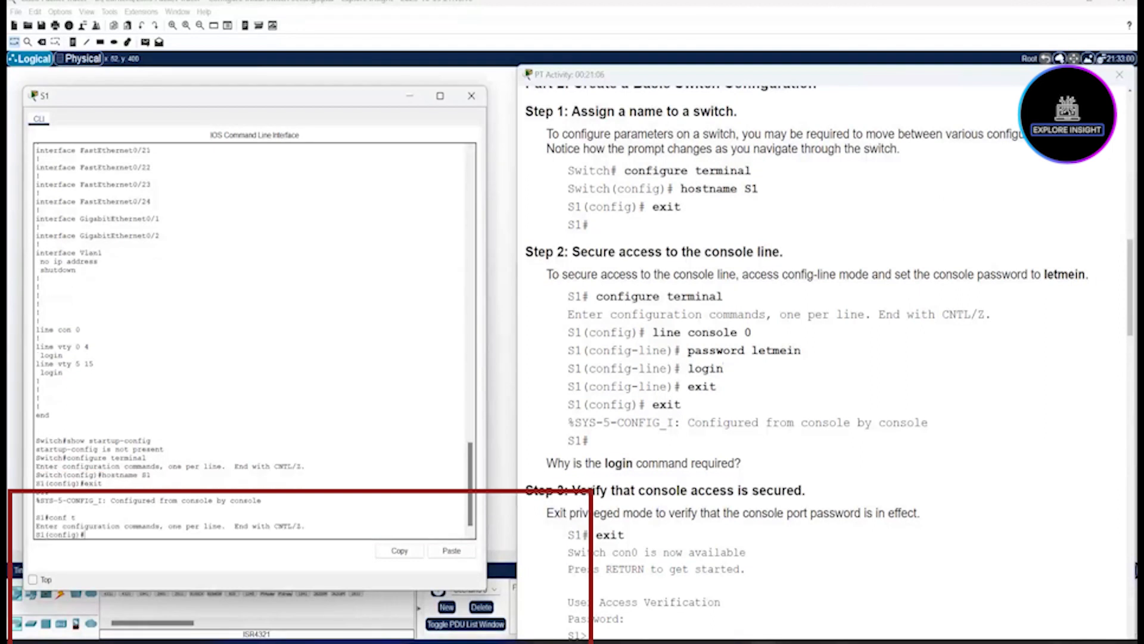
text(line console)
key(BackSpace)
key(BackSpace)
key(BackSpace)
text(ole 0)
key(Return)
Step: Set the console line password, require login, and exit back to S1#
text(passwo)
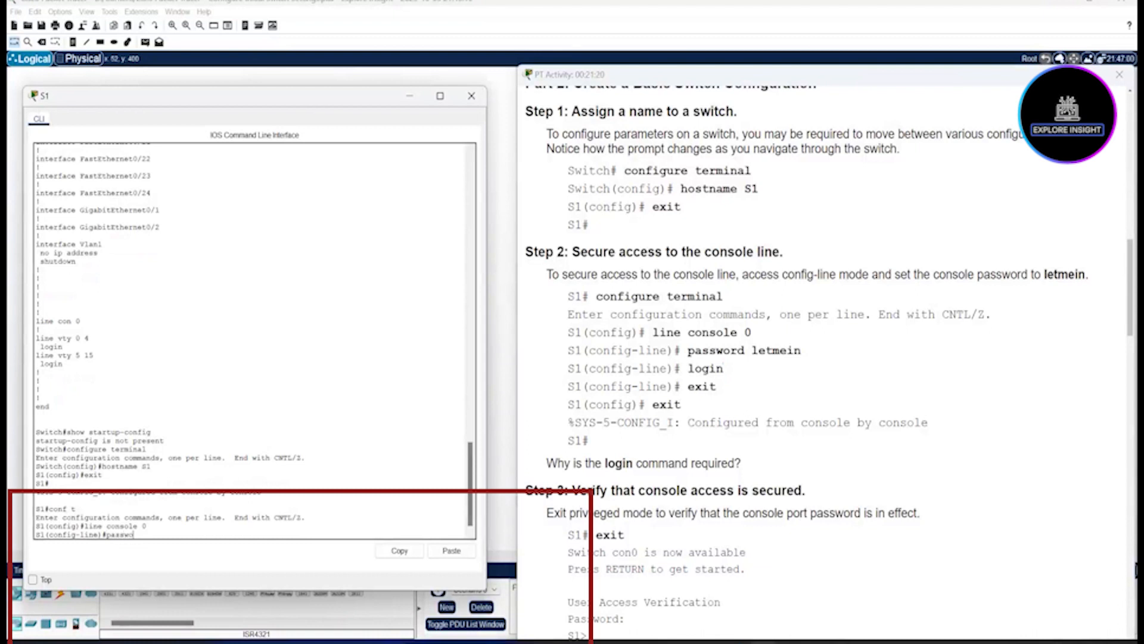
text(rd letmein)
key(Return)
text(login)
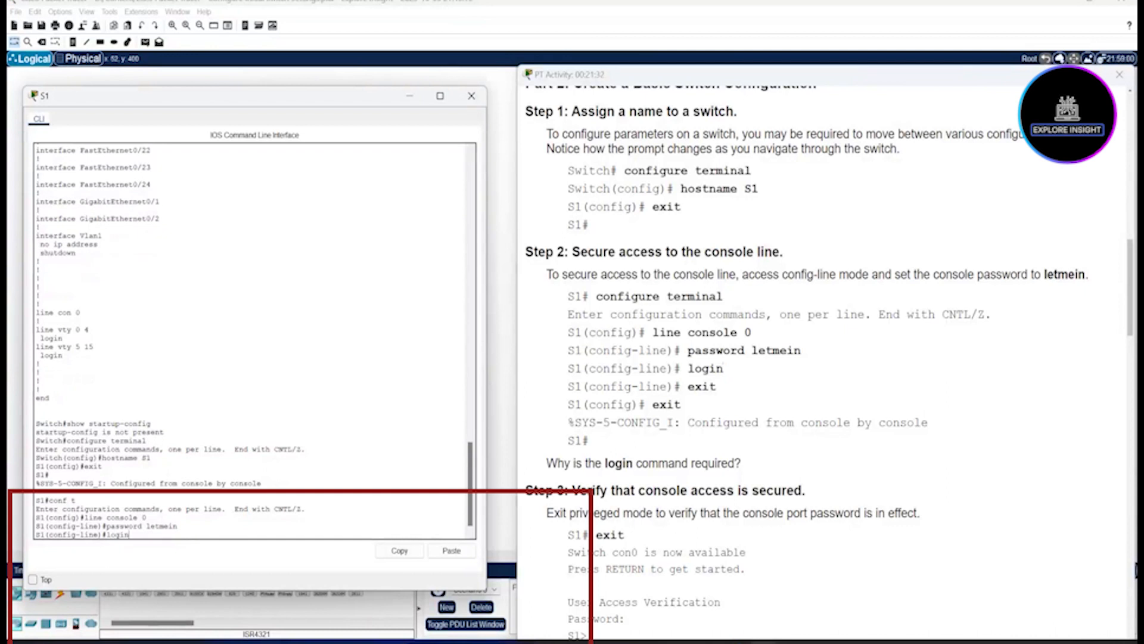
key(Return)
text(exit)
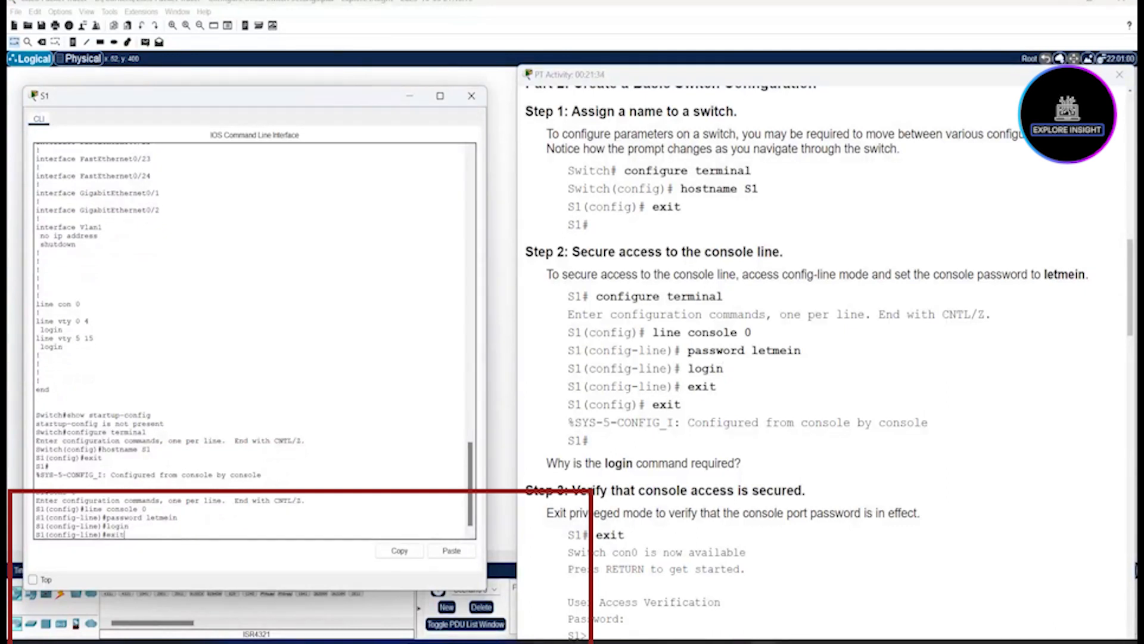
key(Return)
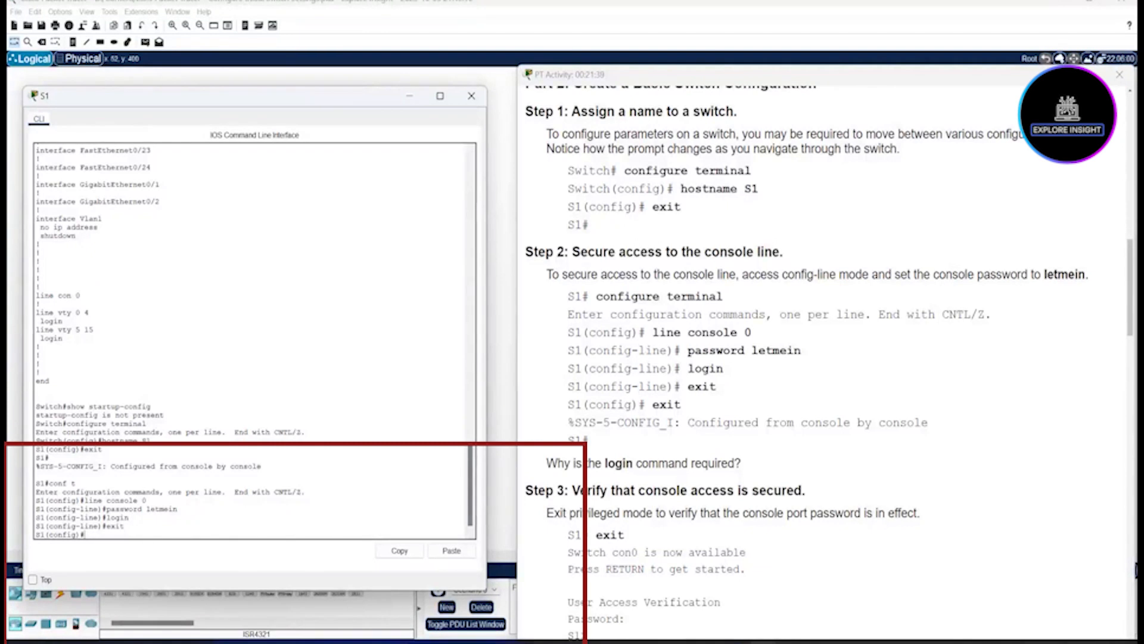
text(exit)
key(Return)
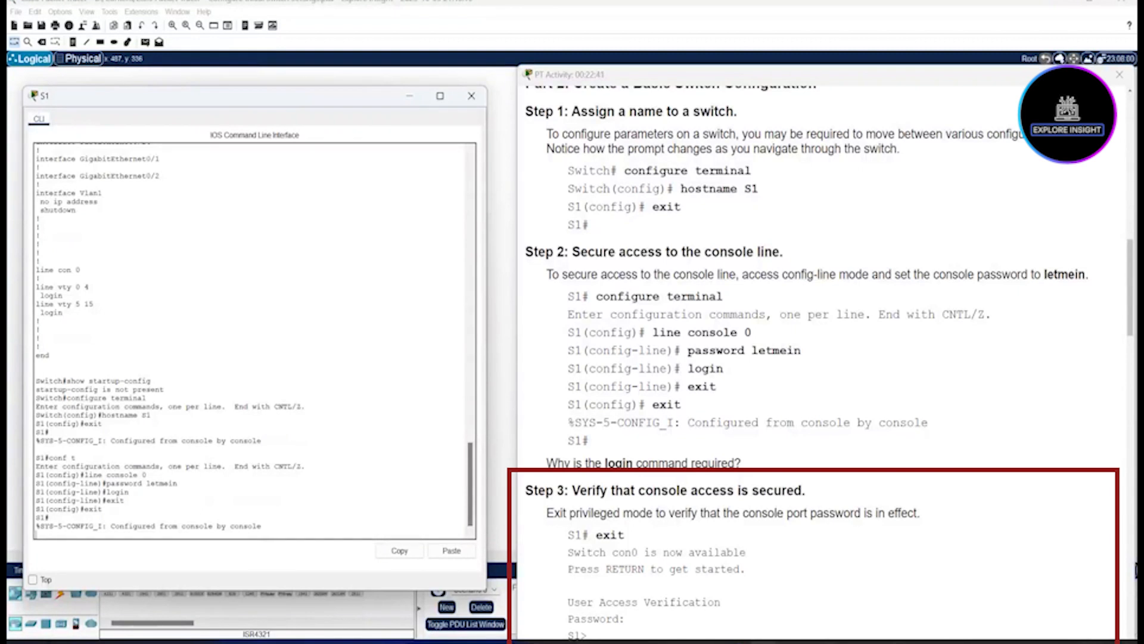
Step: Exit S1, then log back in by entering the console password at User Access Verification
text(exit)
key(Return)
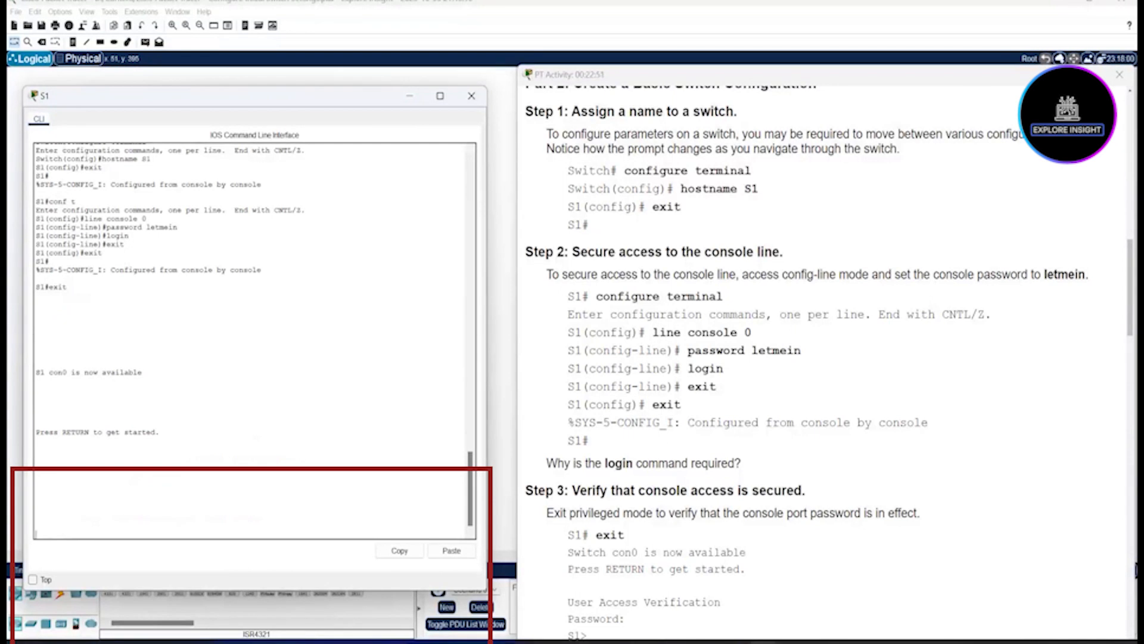
key(Return)
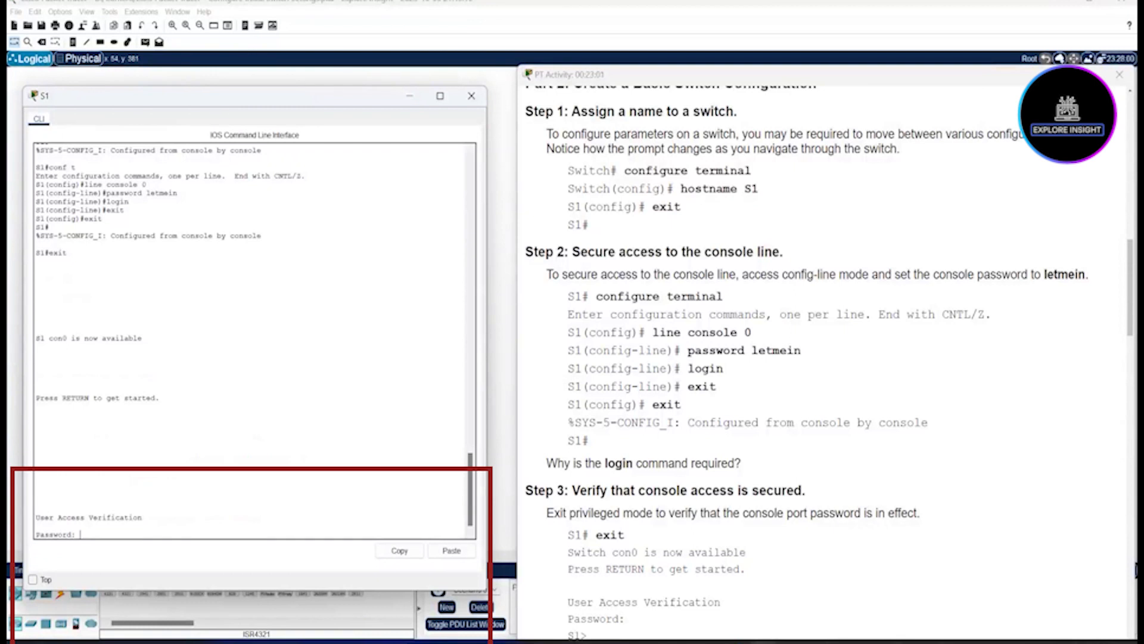
key(Return)
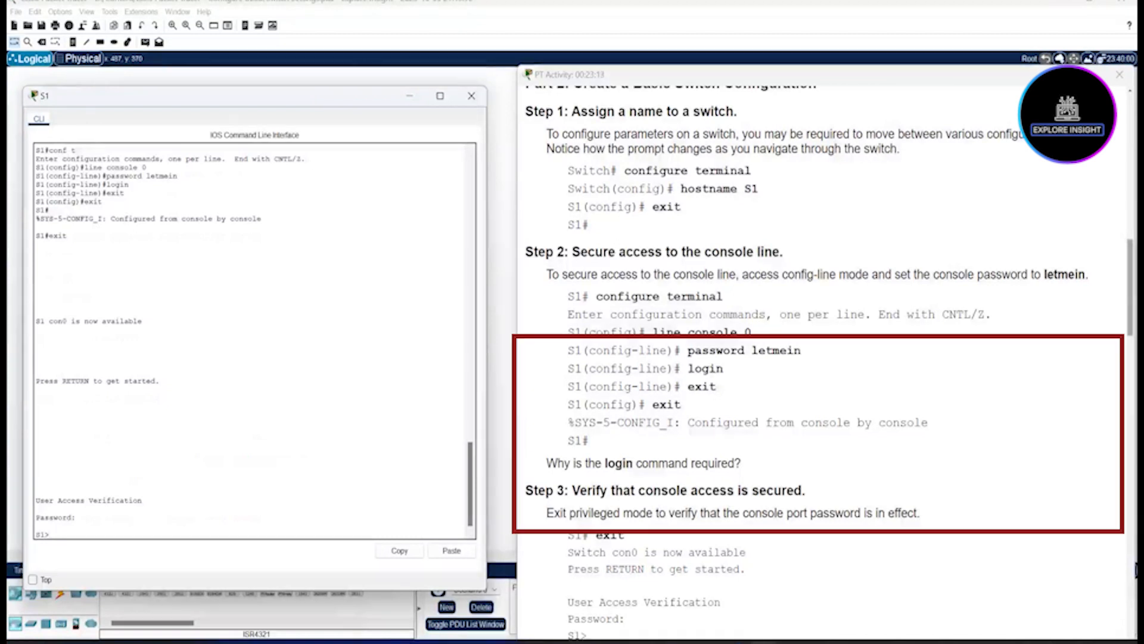
Step: Scroll the lab instructions down to Step 4 on securing privileged mode access
scroll(822, 358, down, 5)
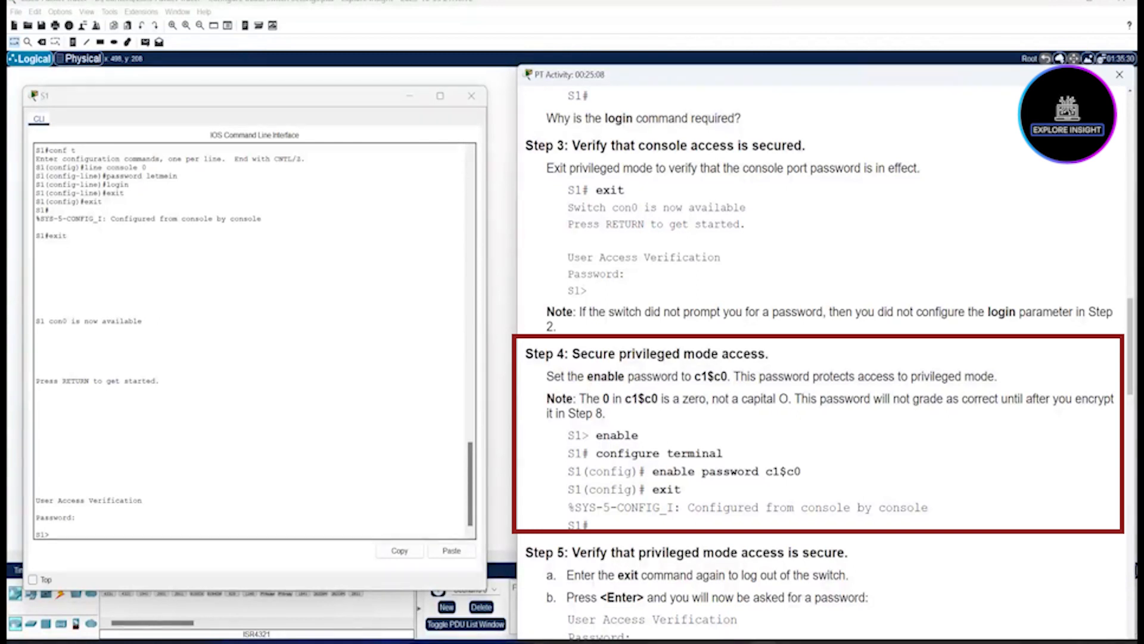
Step: Highlight the enable password command and its required value in Step 4
drag(652, 471, 758, 472)
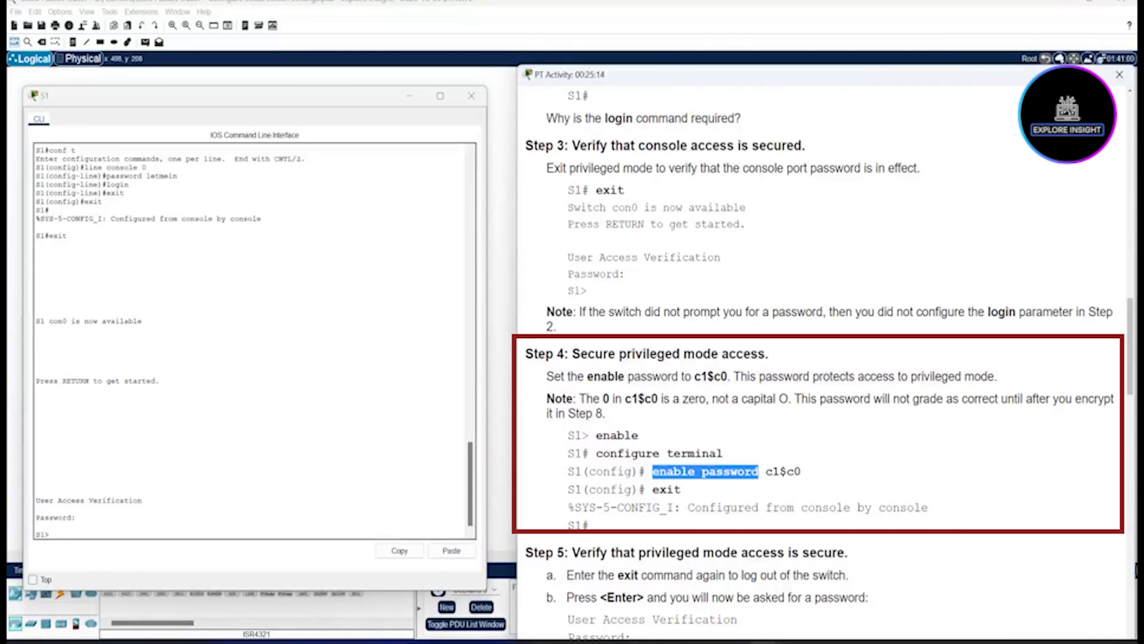
click(760, 472)
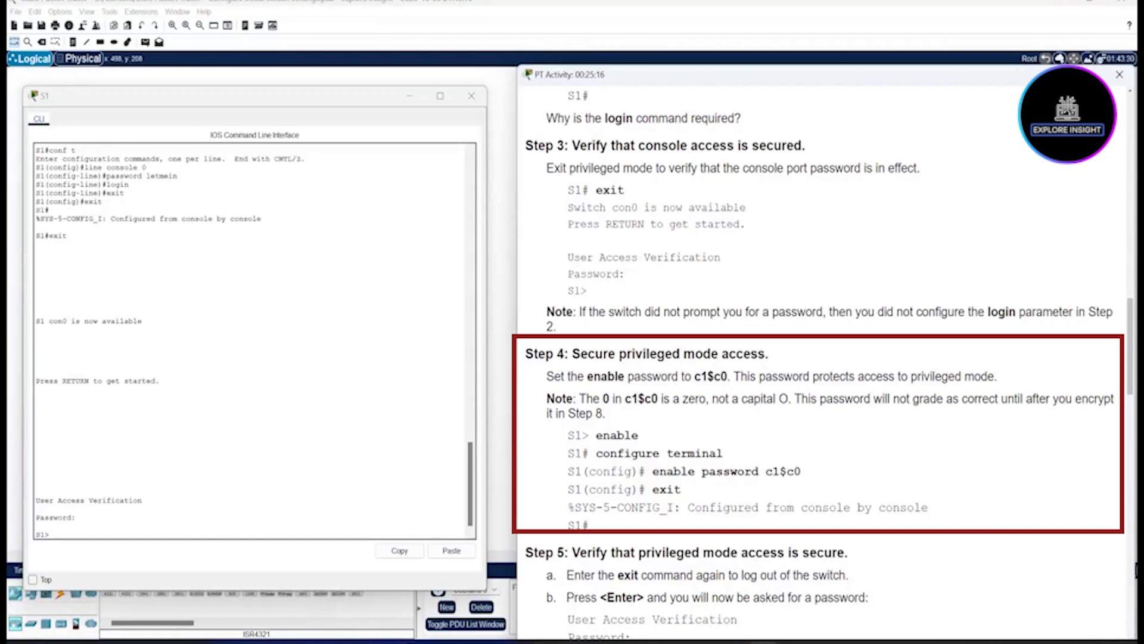
drag(801, 472, 765, 472)
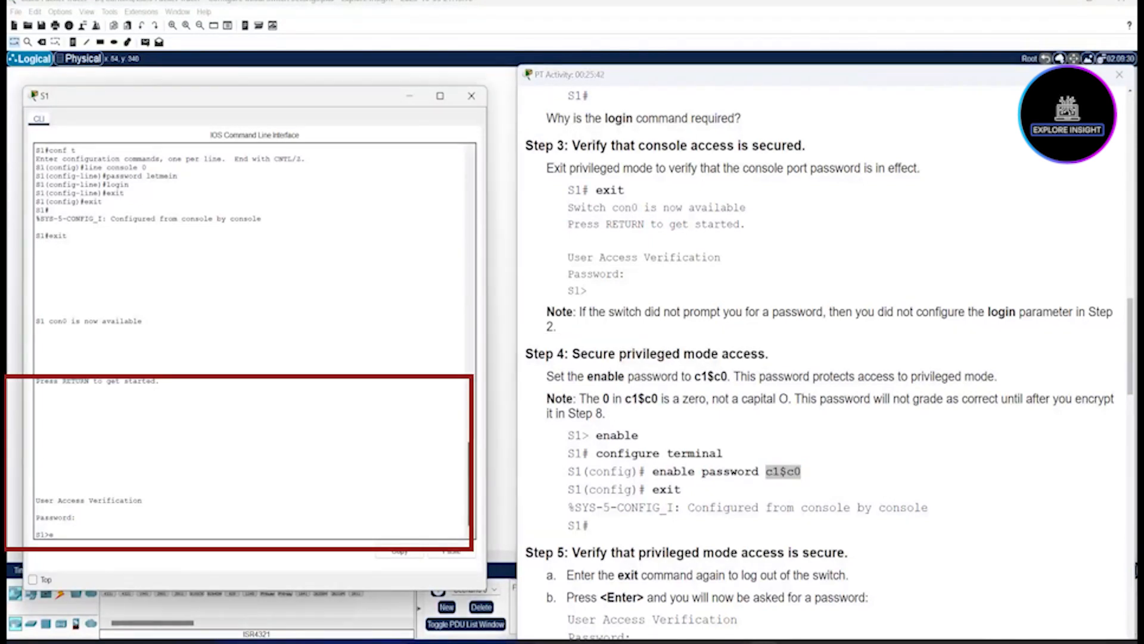
Step: Enter the enable password on S1 and exit back to the S1# prompt
text(n)
key(Return)
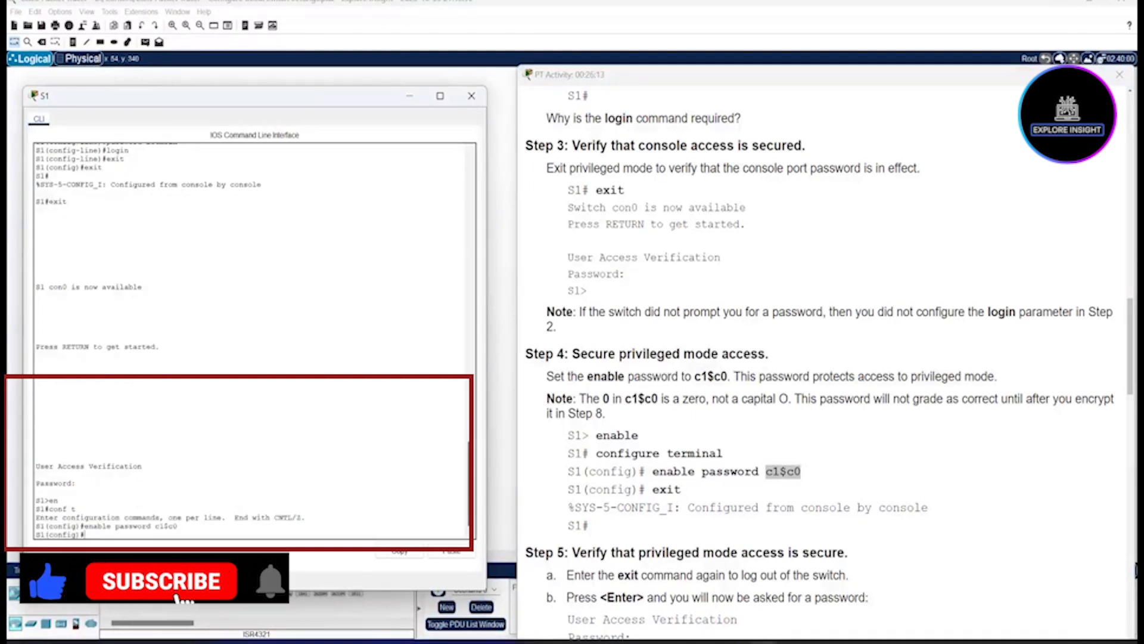
text(exit)
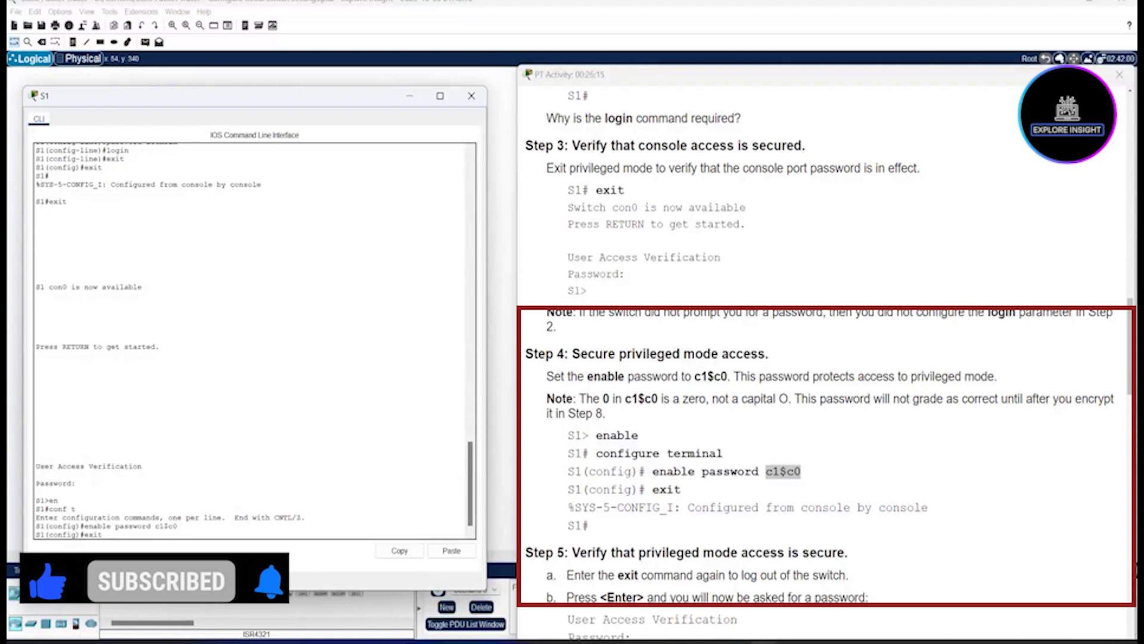
key(Return)
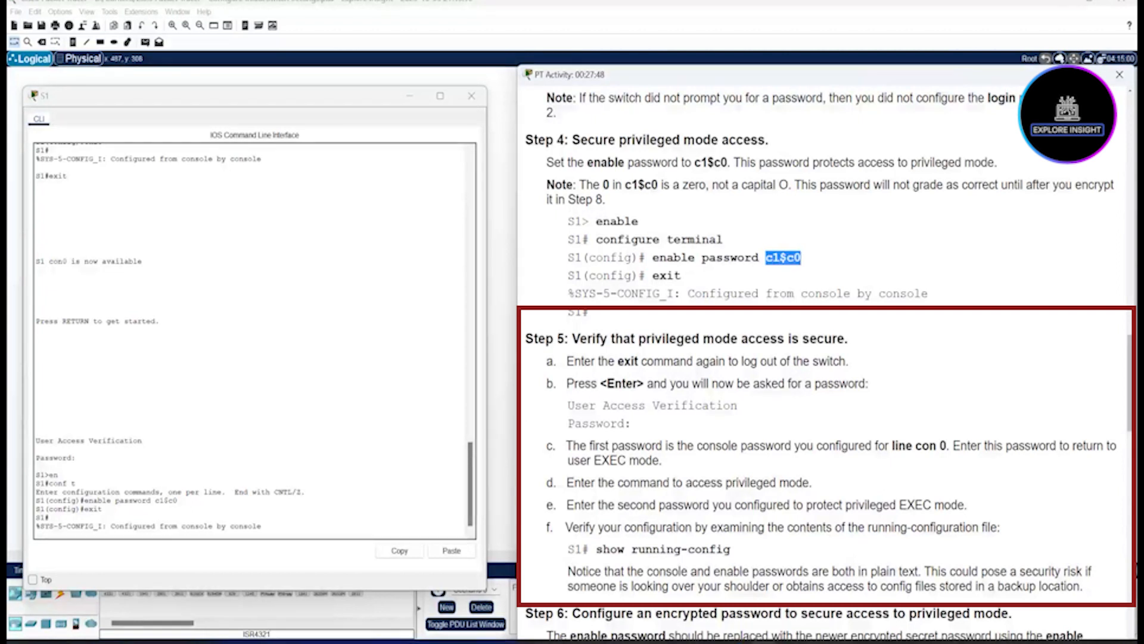
key(alt+Tab)
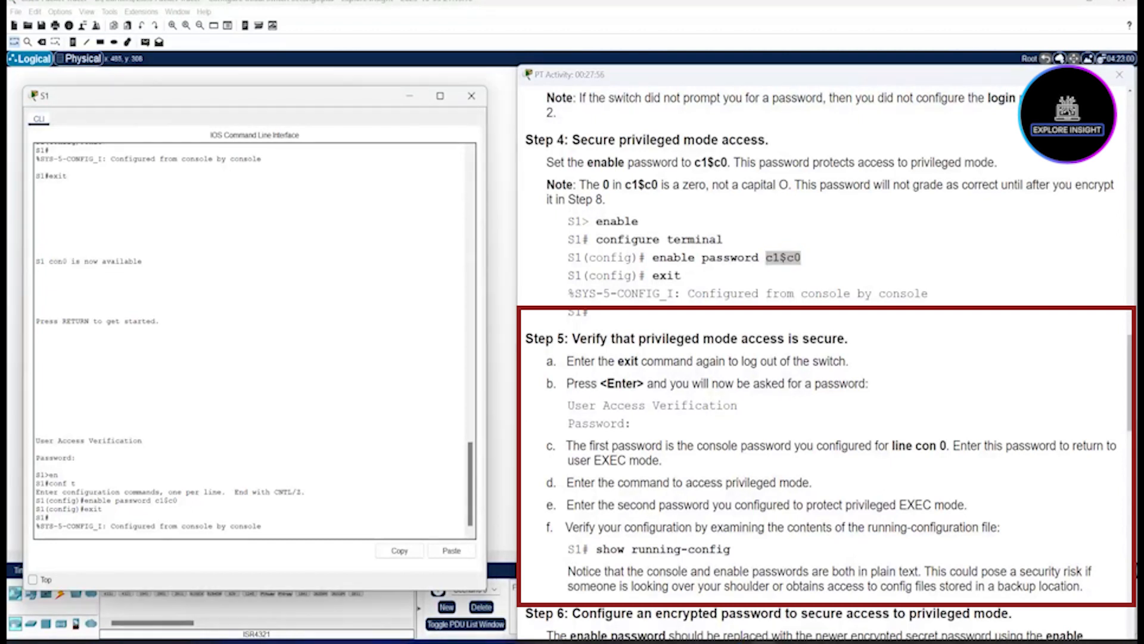
Step: Exit S1, log back in with the console password, and pass the enable password prompt
key(Return)
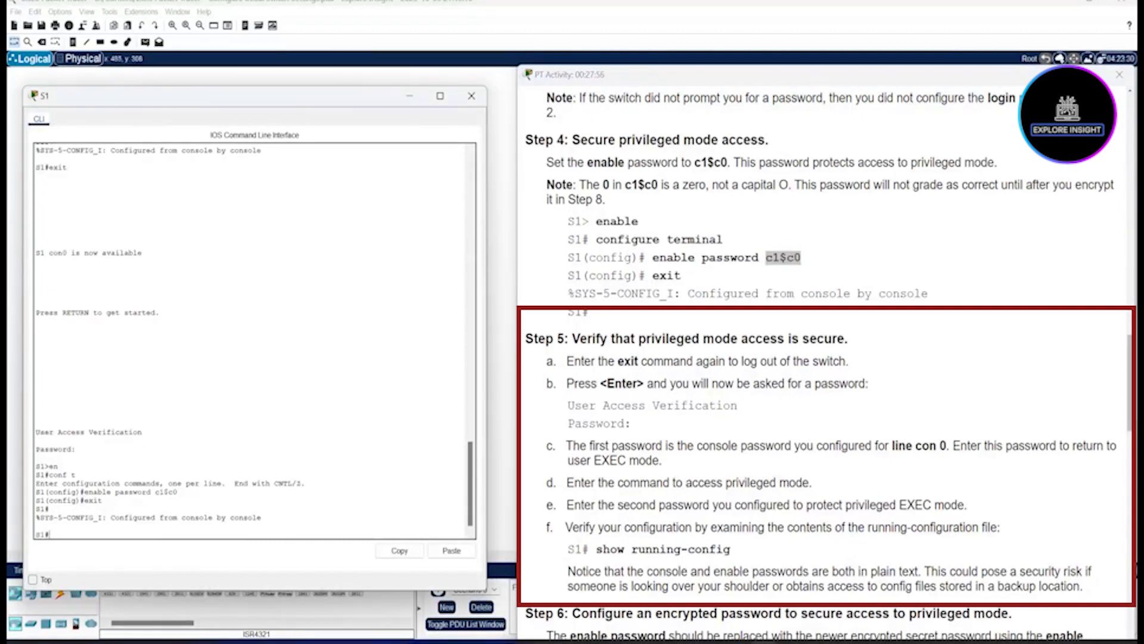
text(exit)
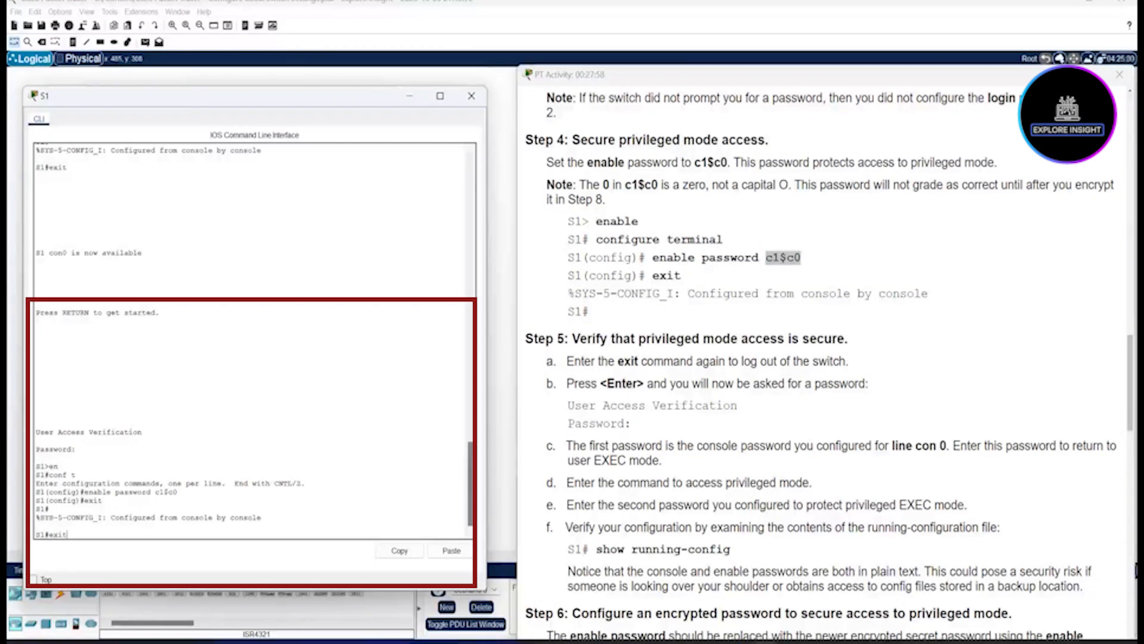
key(Return)
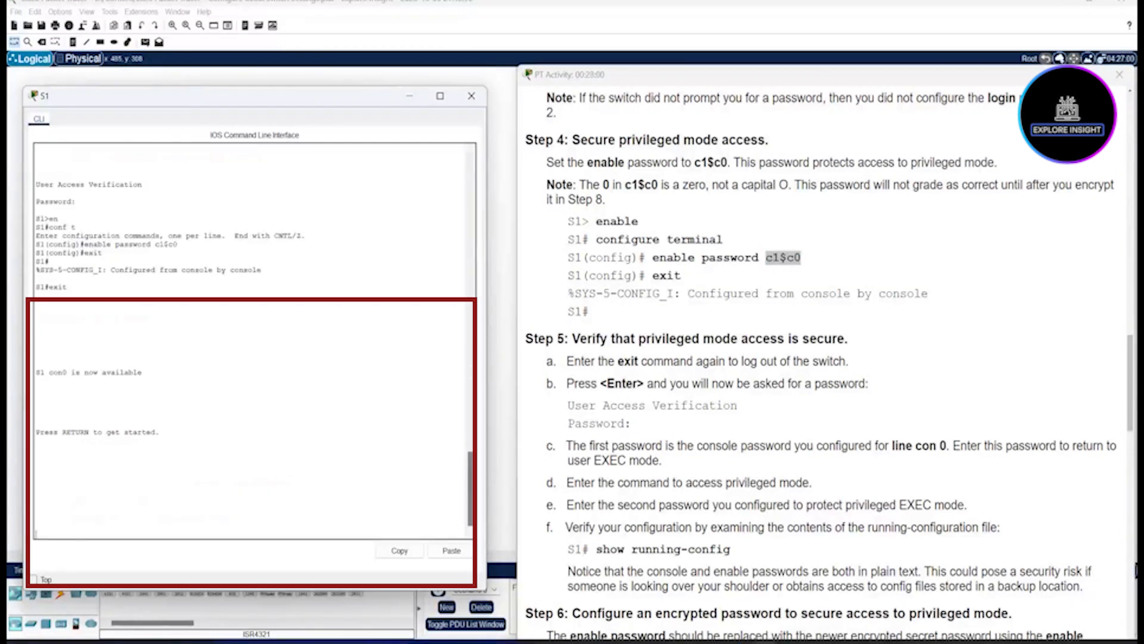
key(Return)
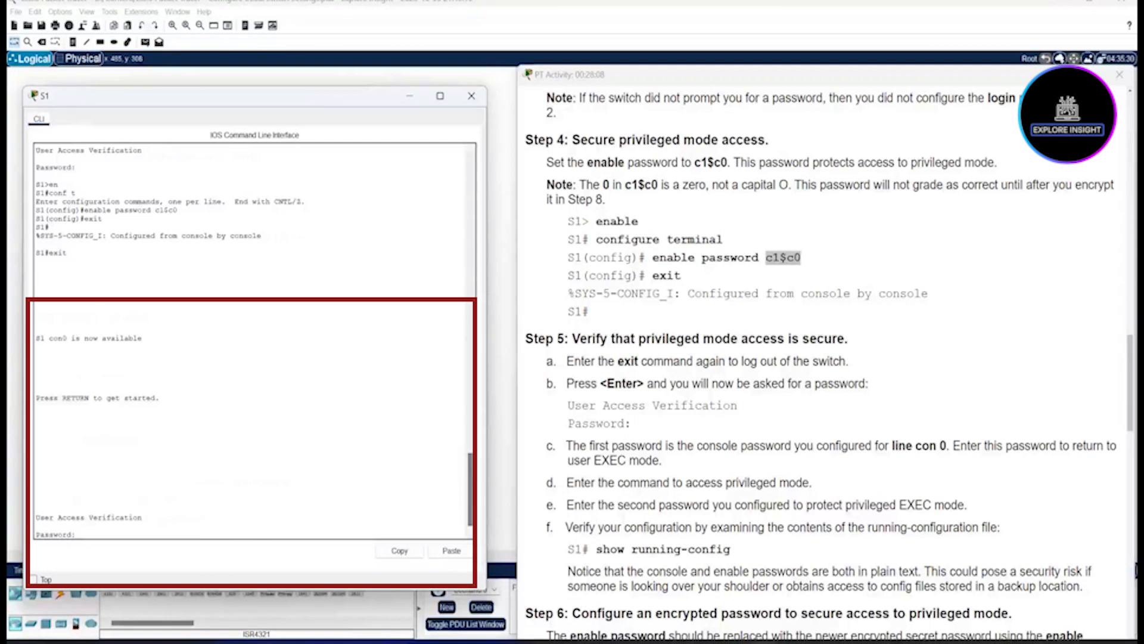
key(Return)
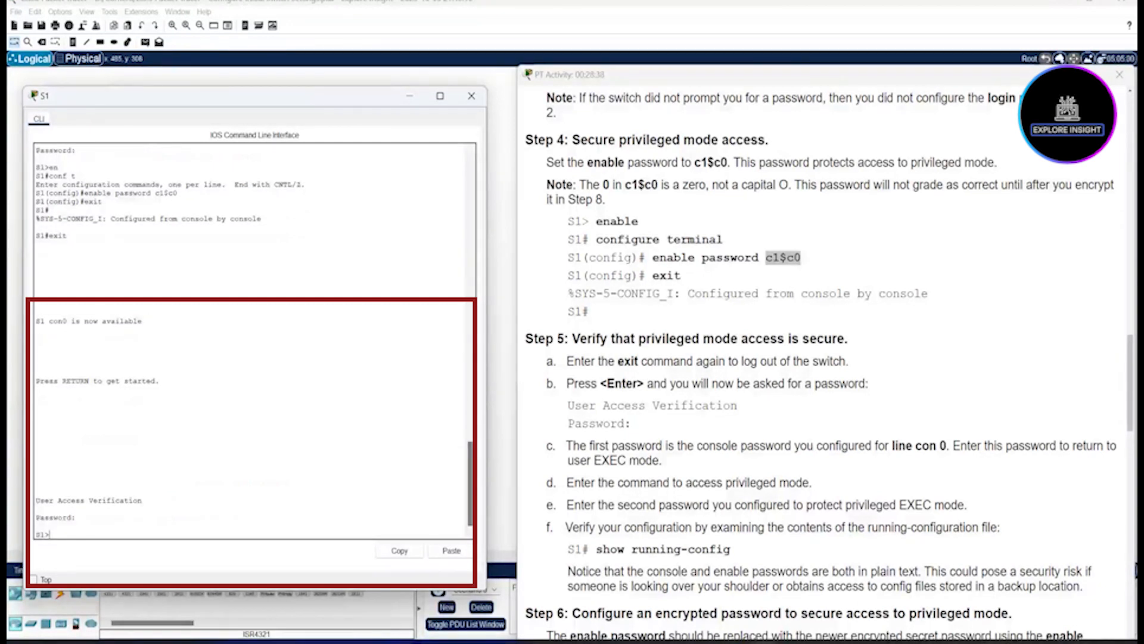
text(en)
key(Return)
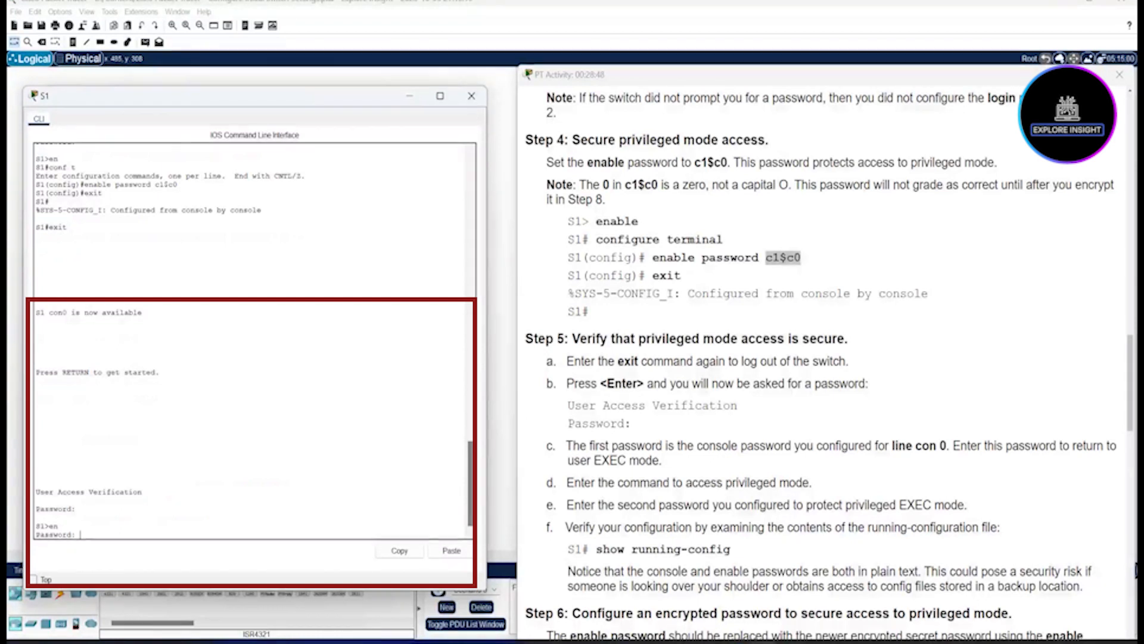
key(Return)
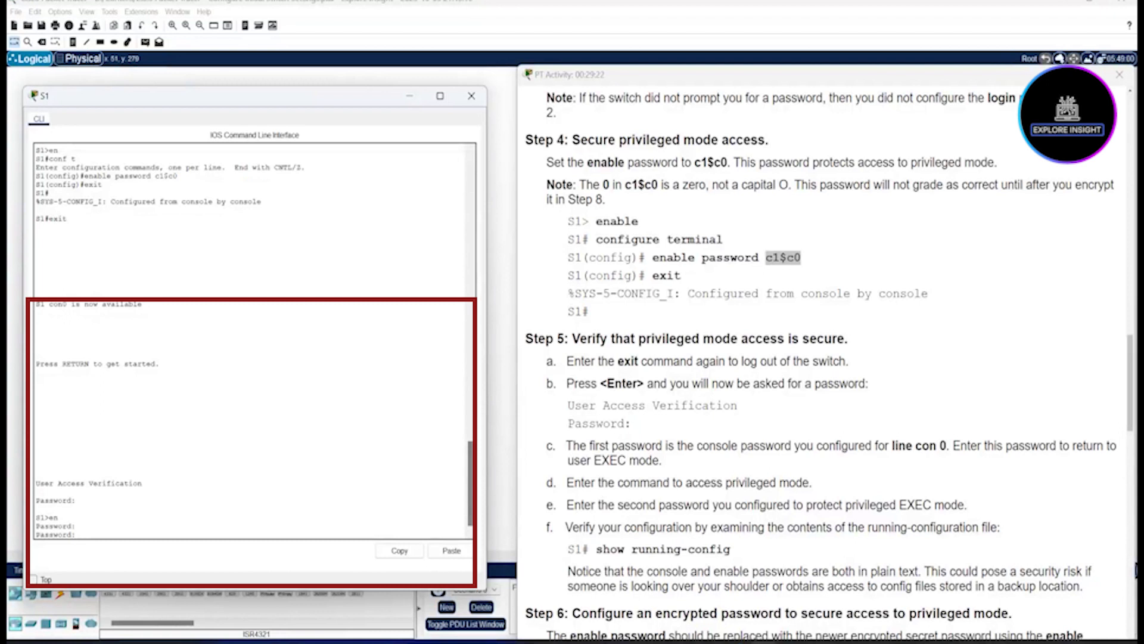
key(Return)
Step: Exit and re-login to S1, supplying console and enable passwords to reach S1#
text(exit)
key(Return)
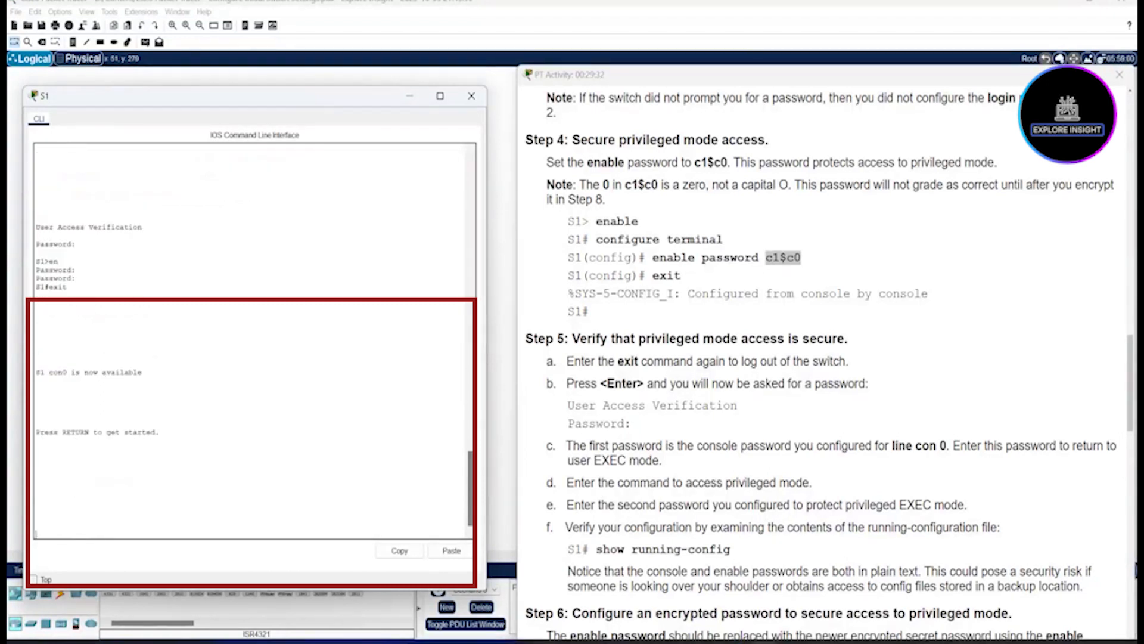
key(Return)
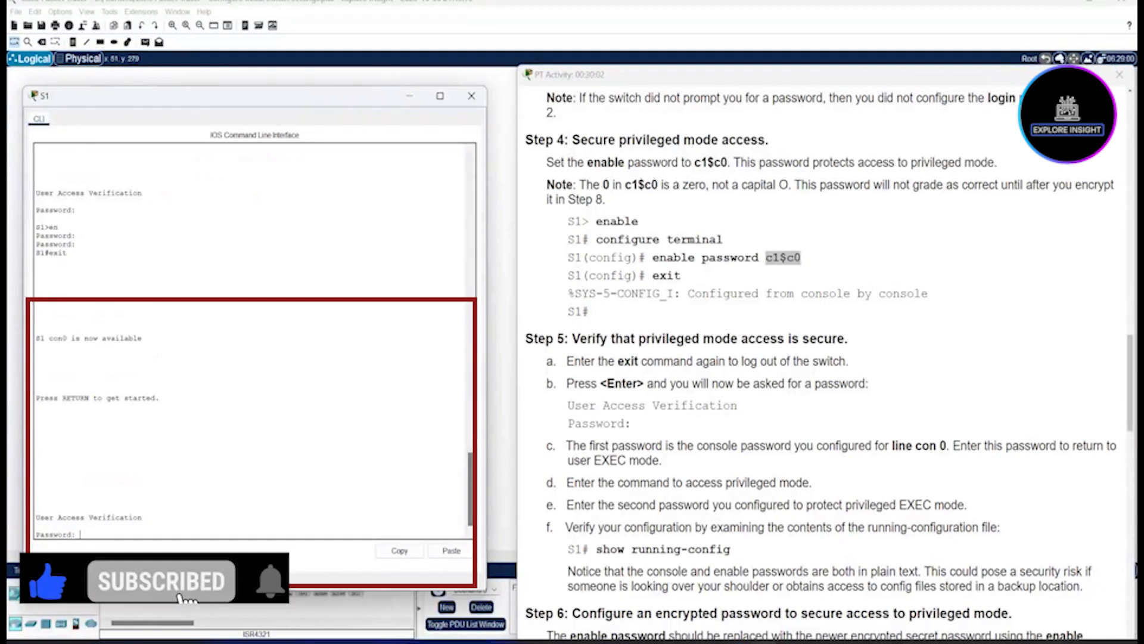
key(Return)
text(en)
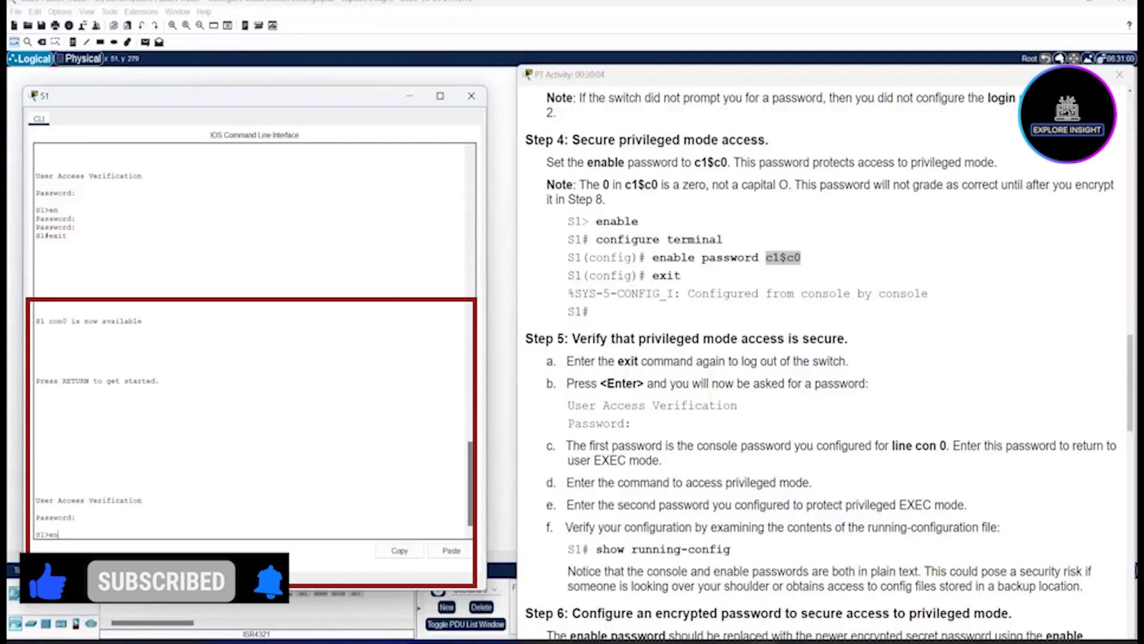
key(Return)
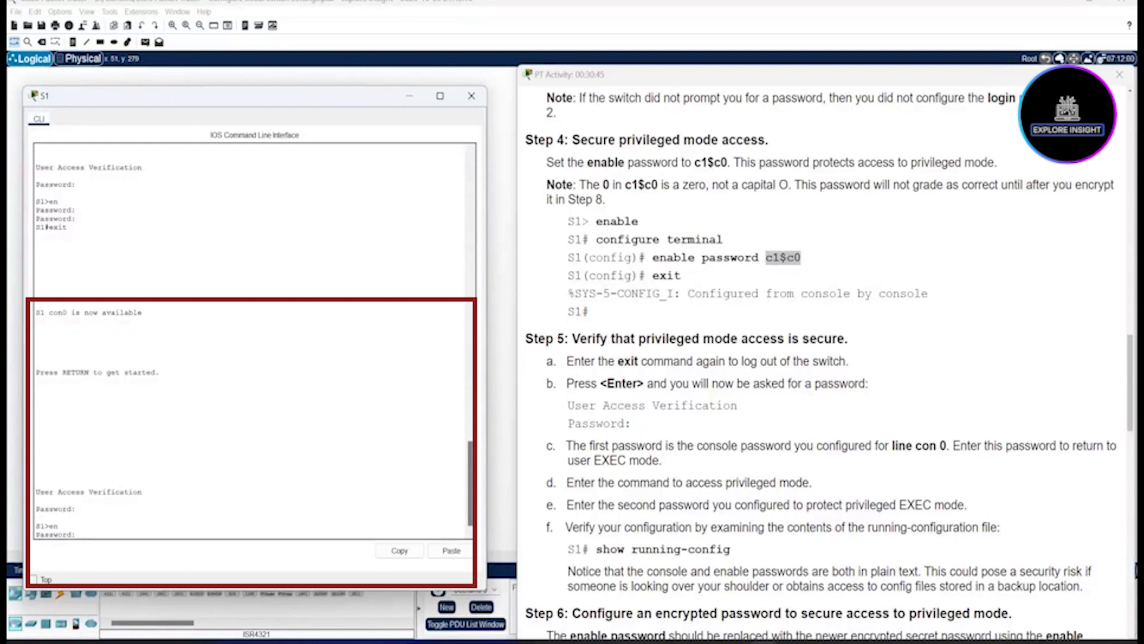
key(Return)
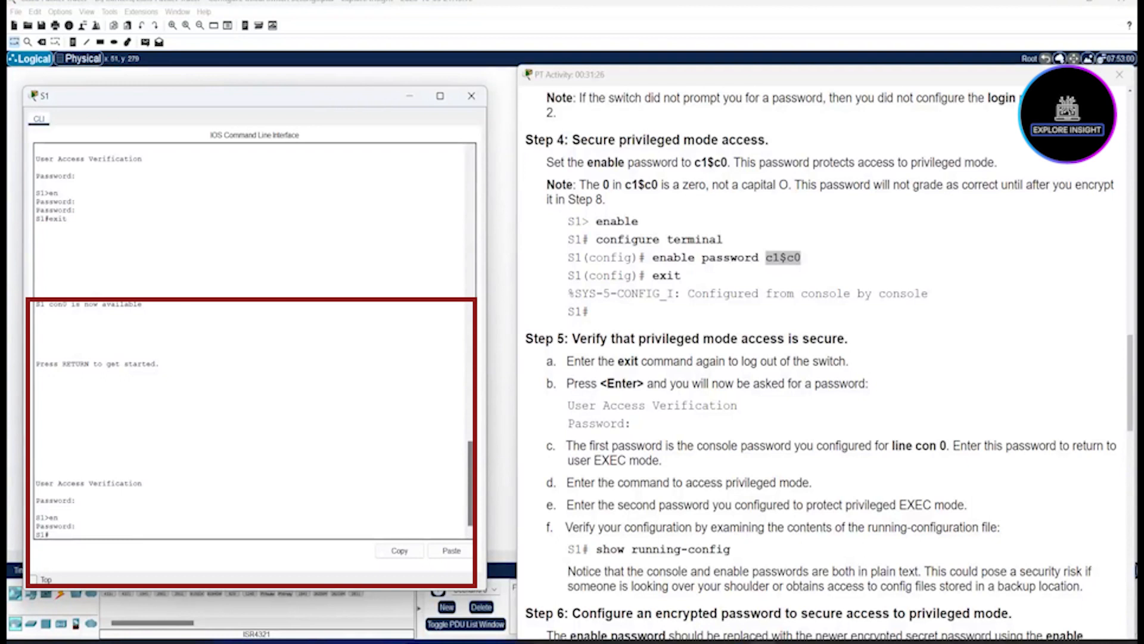
Step: Run show running-config on S1
text(show running-confi)
text(g)
key(Return)
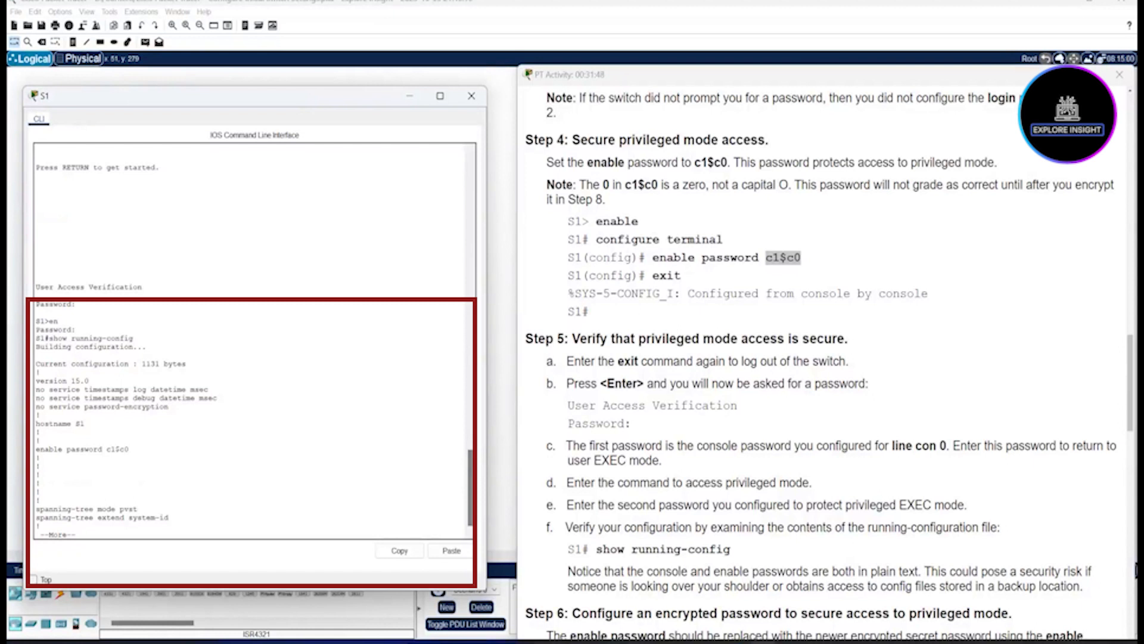
Step: Mark the plain-text enable password, then page the listing down to line con 0
drag(129, 450, 106, 450)
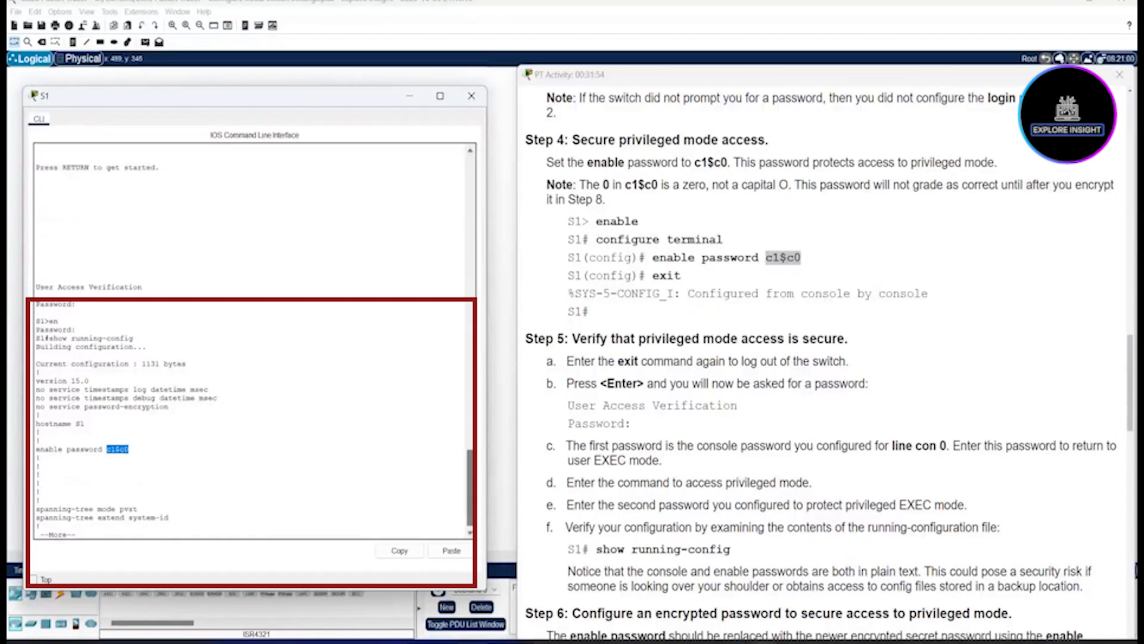
click(80, 532)
key(space)
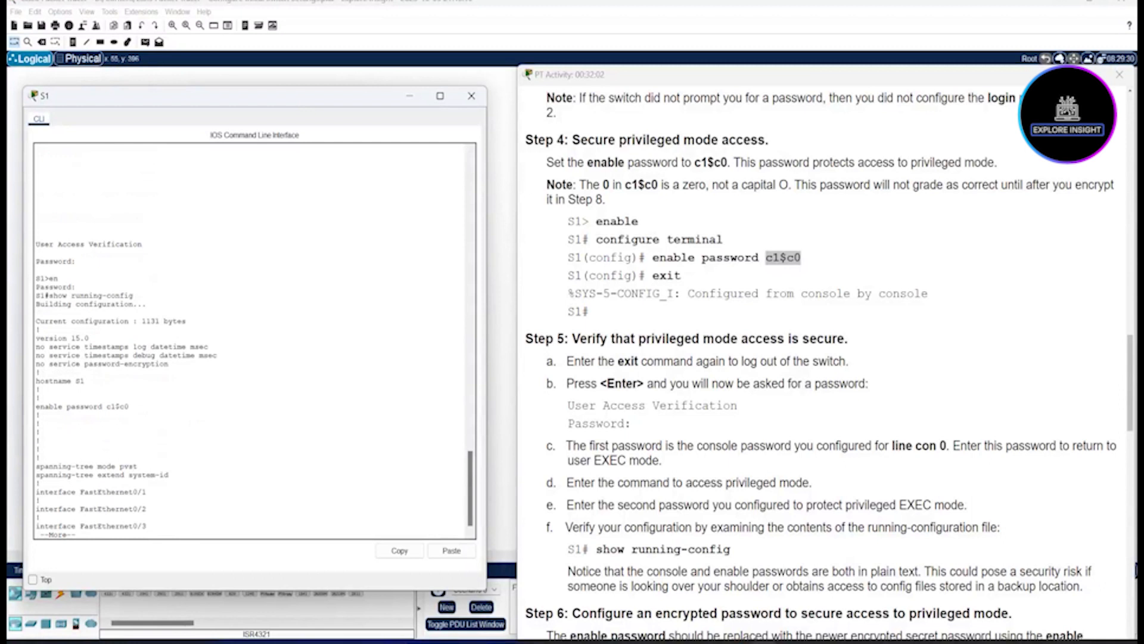
key(space)
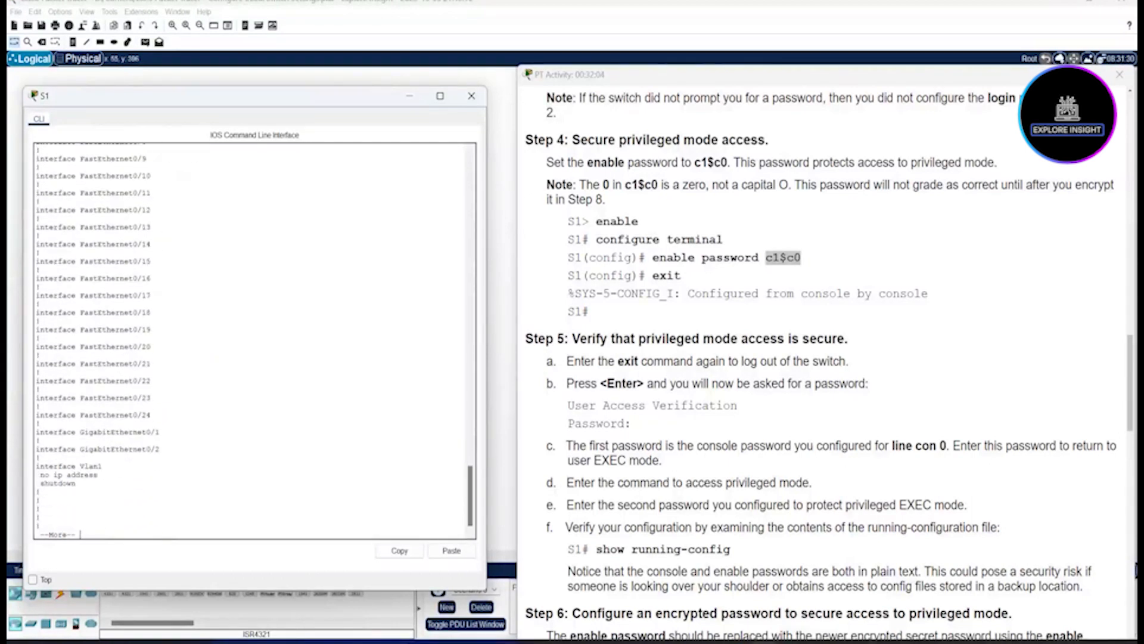
key(Return)
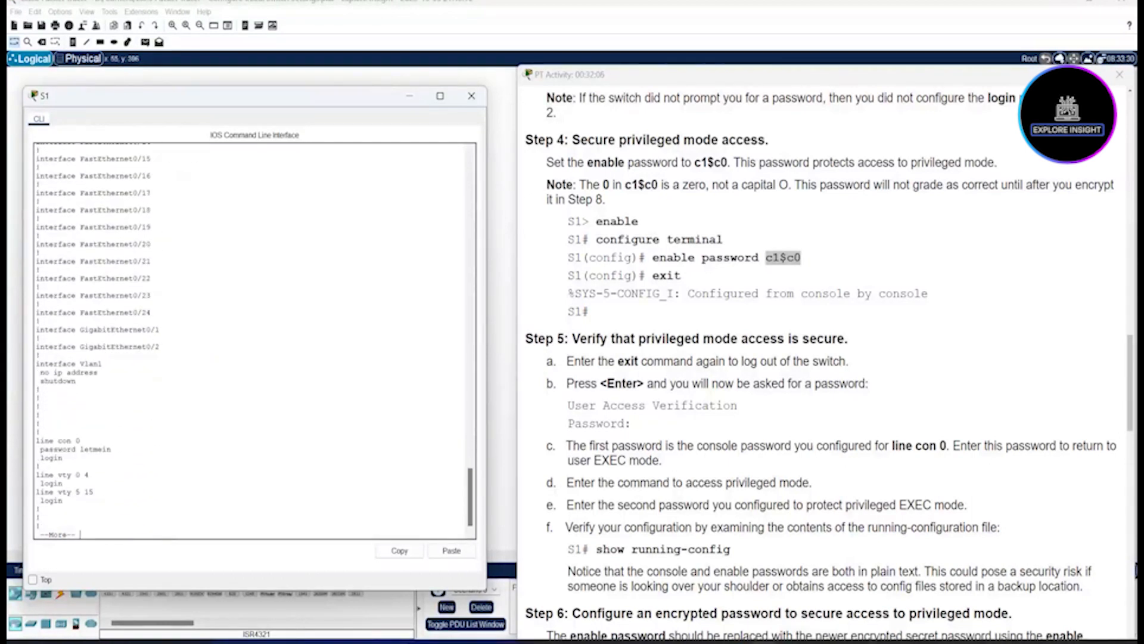
Step: Highlight the plain-text enable and console passwords, then page to the end of the config
drag(112, 450, 81, 450)
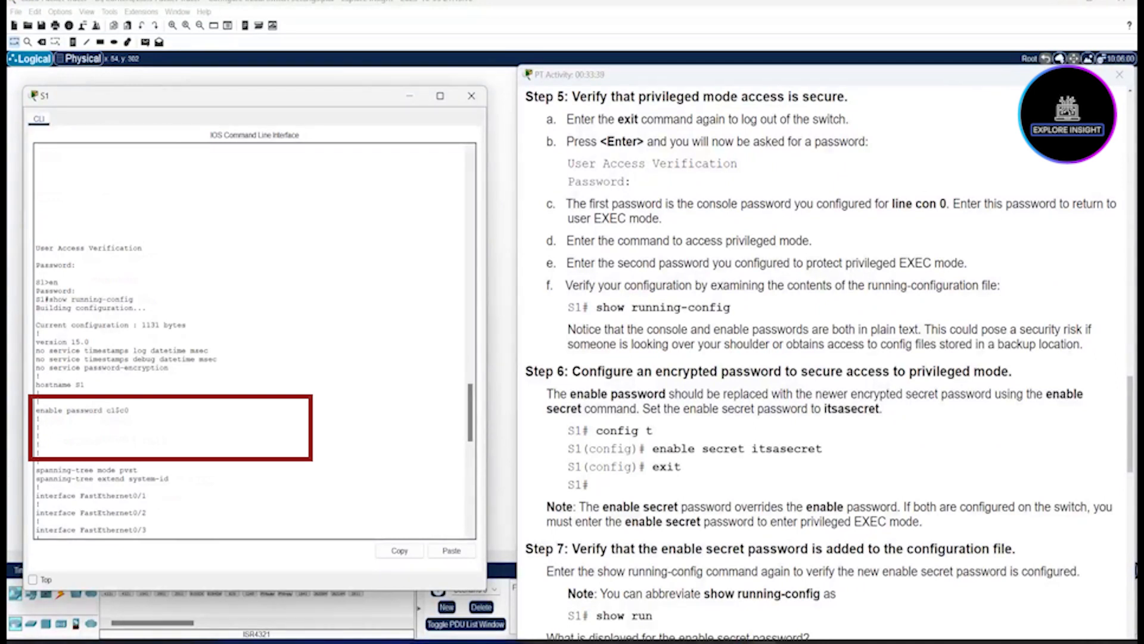
drag(107, 410, 129, 410)
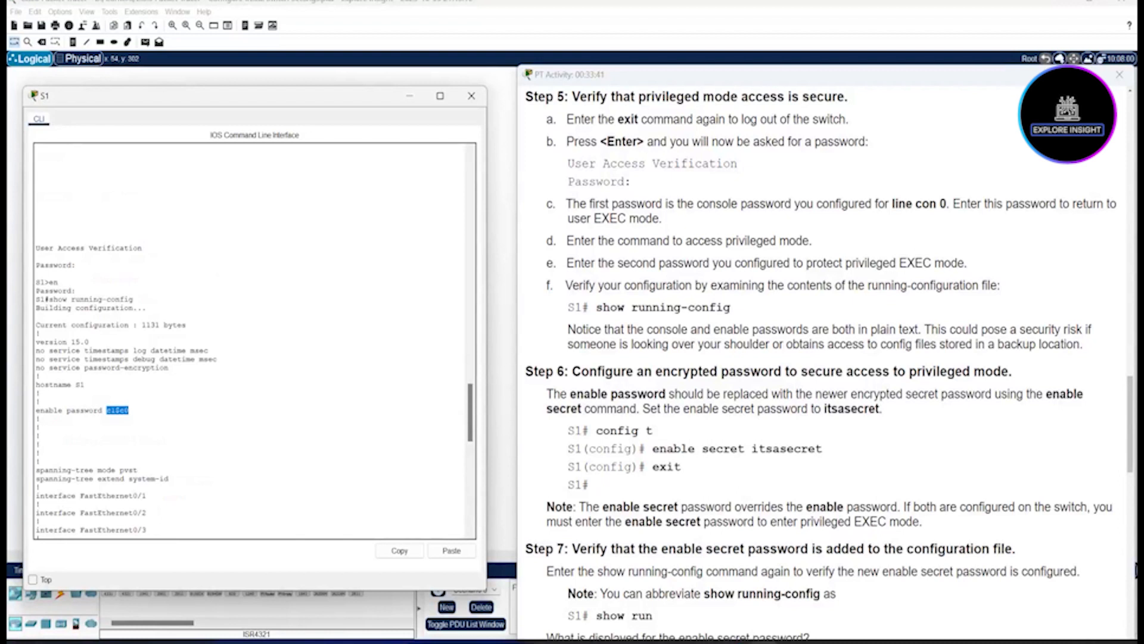
drag(471, 412, 470, 498)
drag(79, 447, 111, 447)
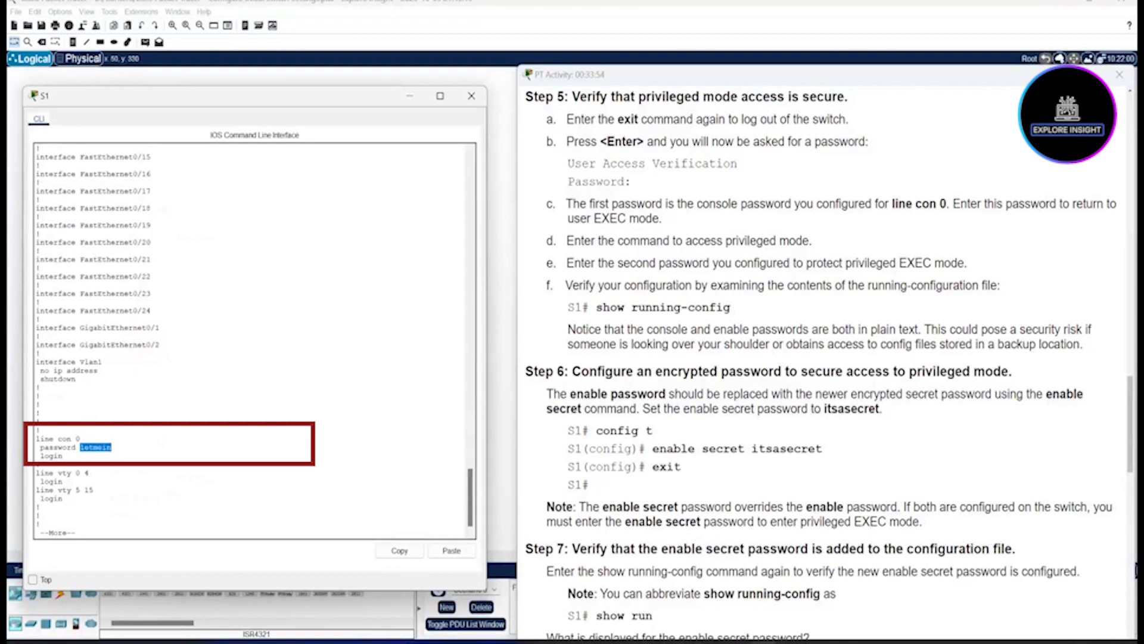
key(space)
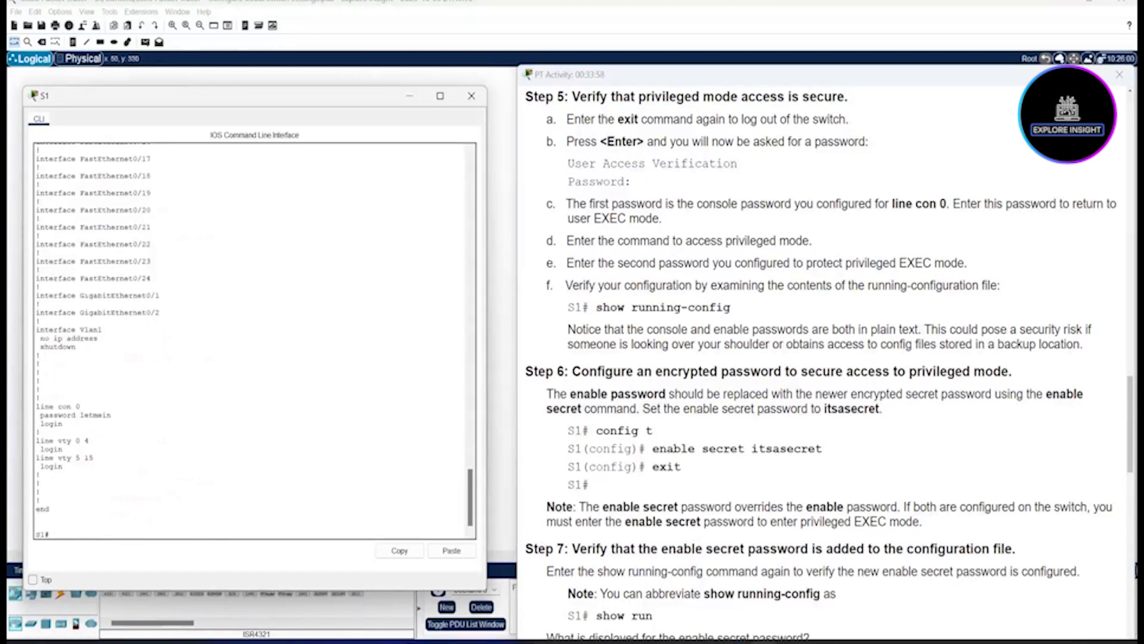
Step: In conf t, set an enable secret with the new password, then exit to S1#
text(conf )
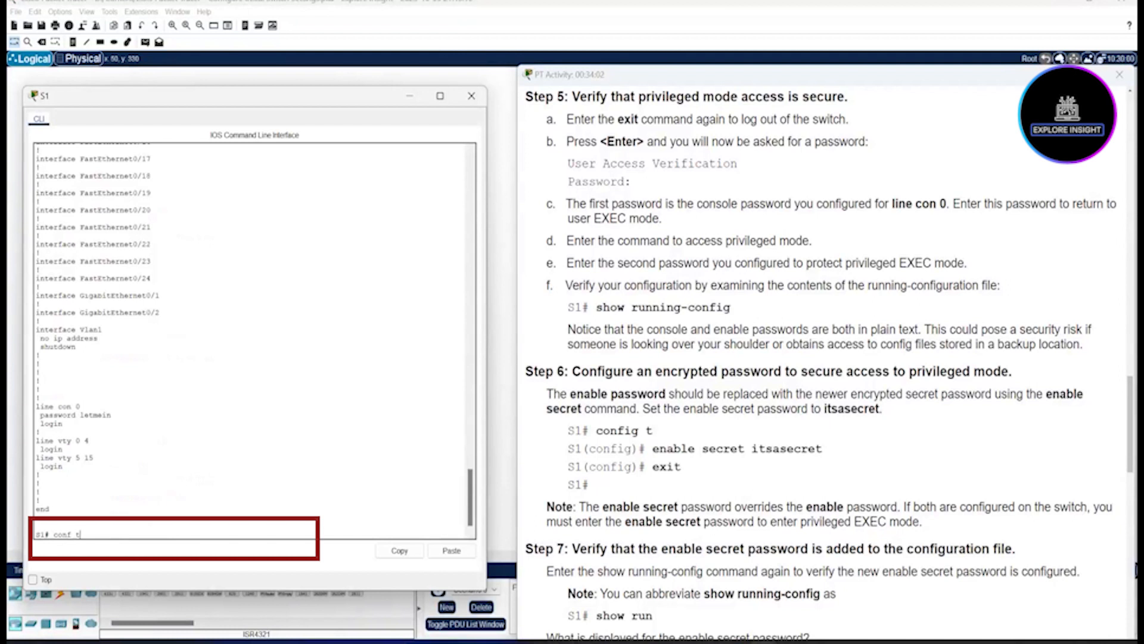
text(t)
key(Return)
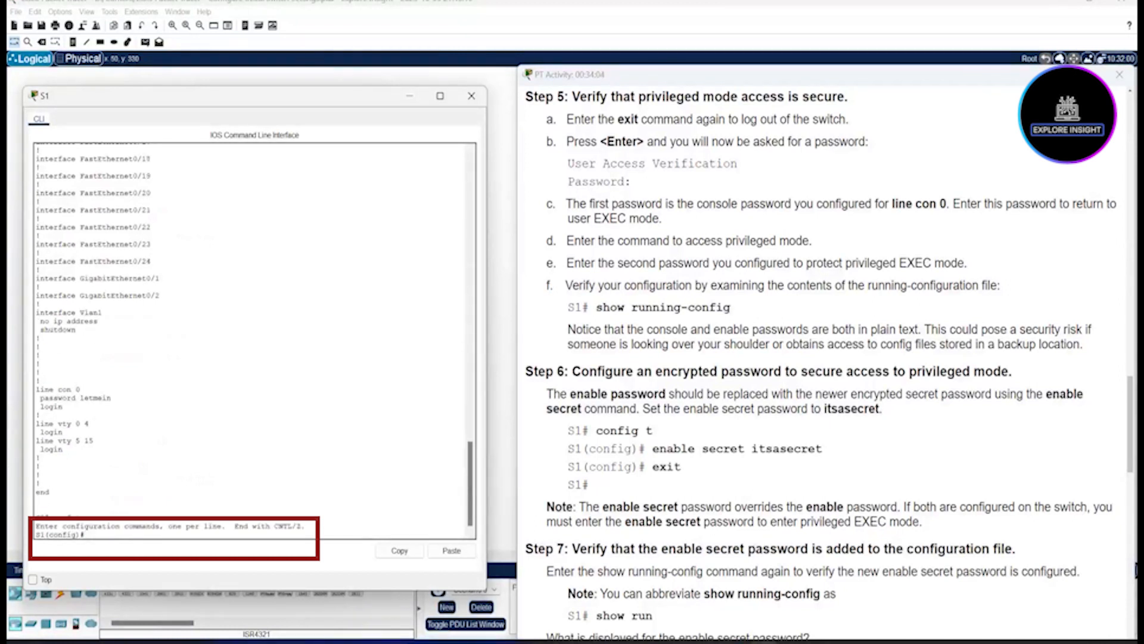
text(enable secret)
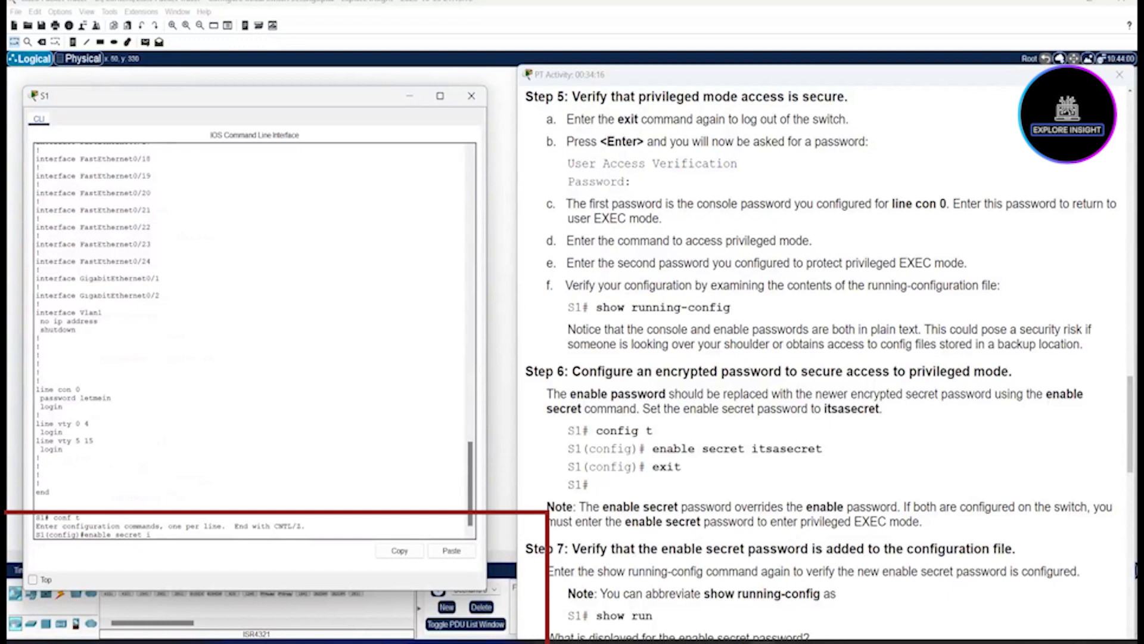
text(itsasecret)
key(Return)
text(exi)
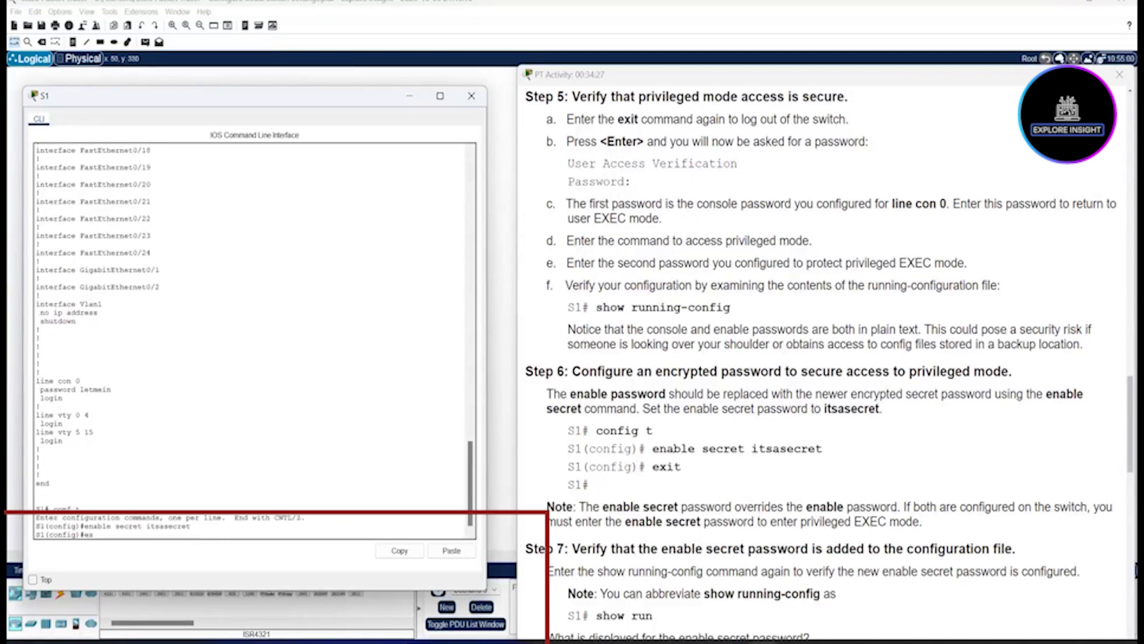
text(t)
key(Return)
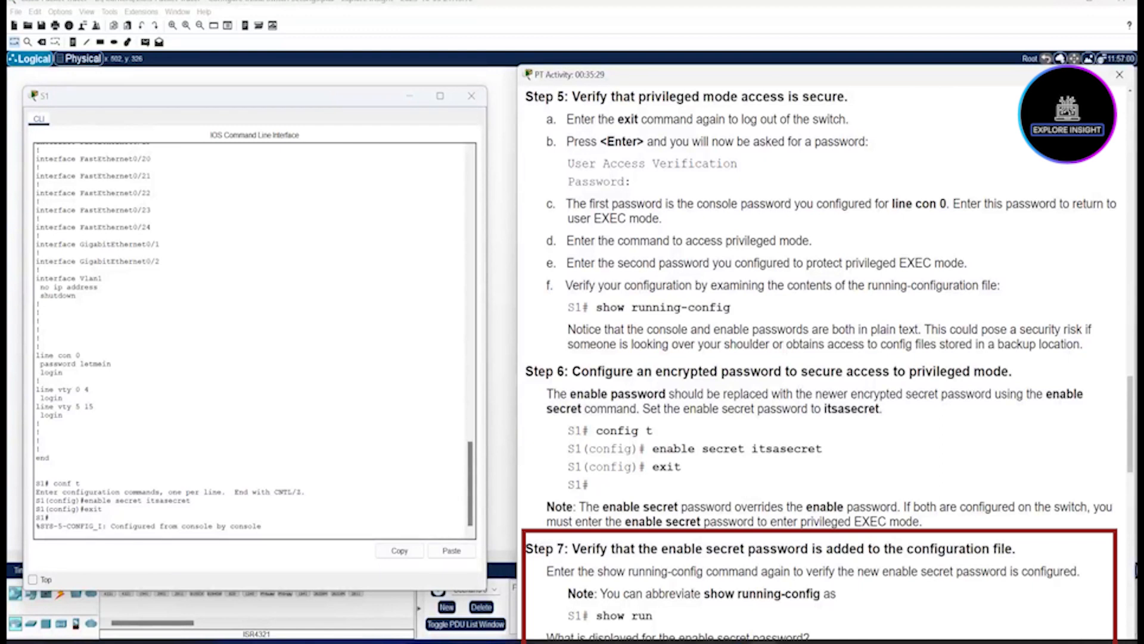
Step: Mark the show running-config note in Step 7 and run show run on S1
drag(704, 594, 821, 593)
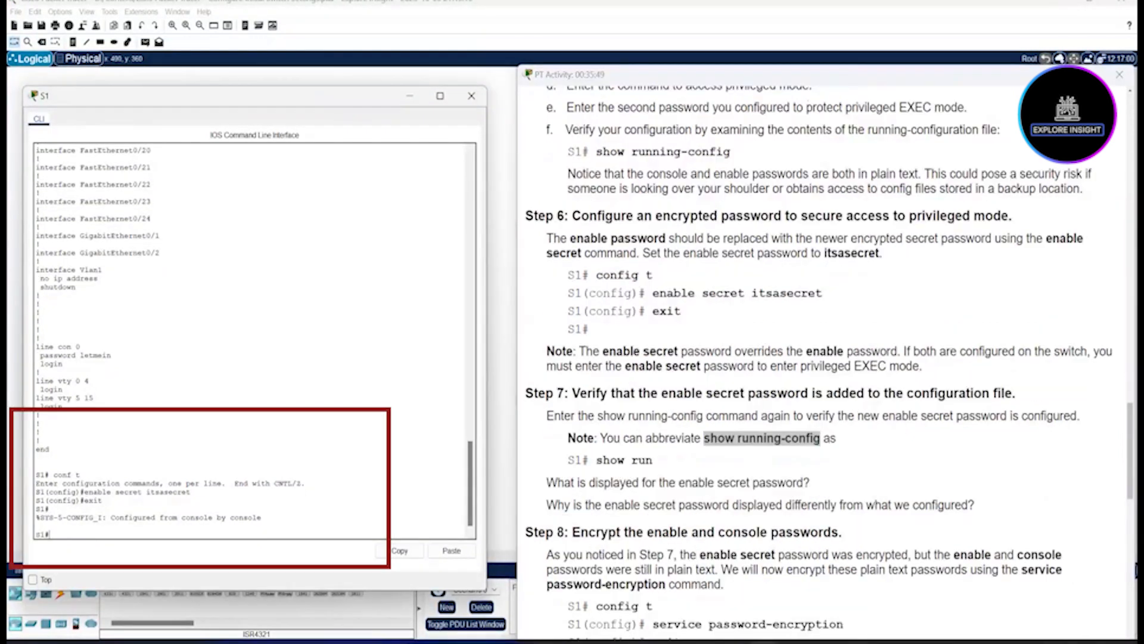
text(show run)
key(Return)
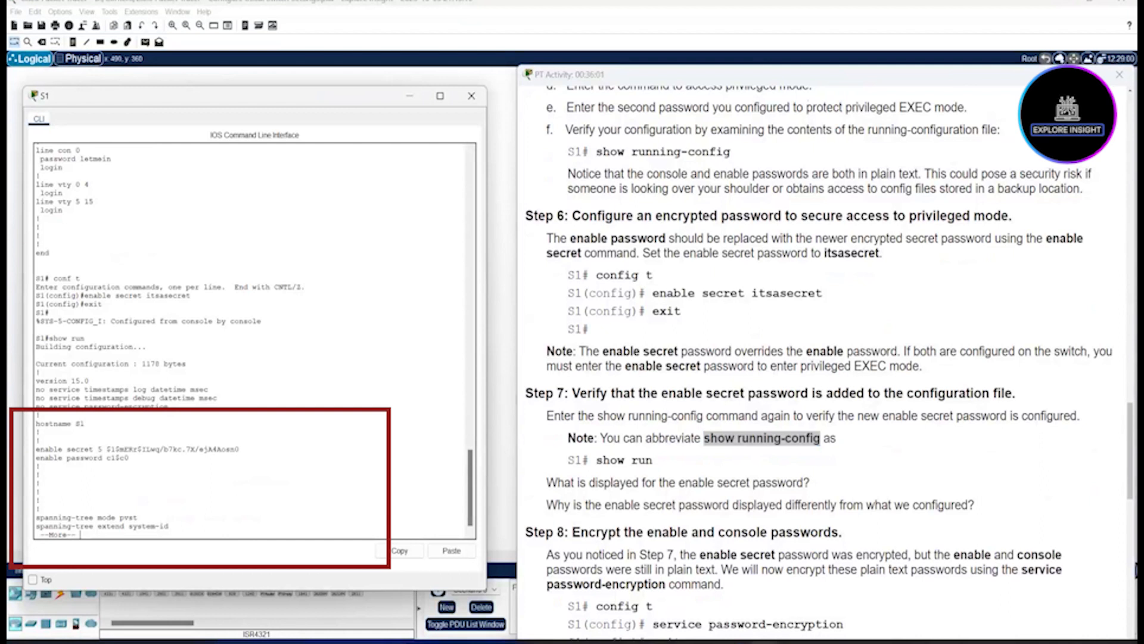
Step: Page the output and highlight the enable secret's encrypted type 5 hash
key(Return)
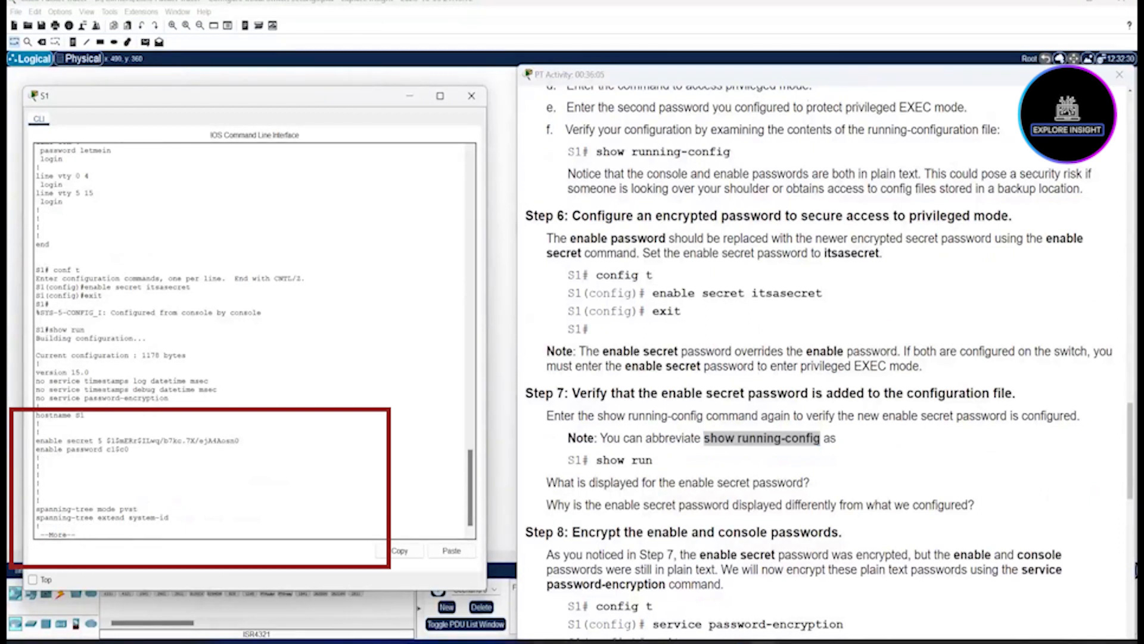
mouse_move(239, 440)
mouse_down()
mouse_move(88, 440)
mouse_move(125, 440)
mouse_move(107, 440)
mouse_up()
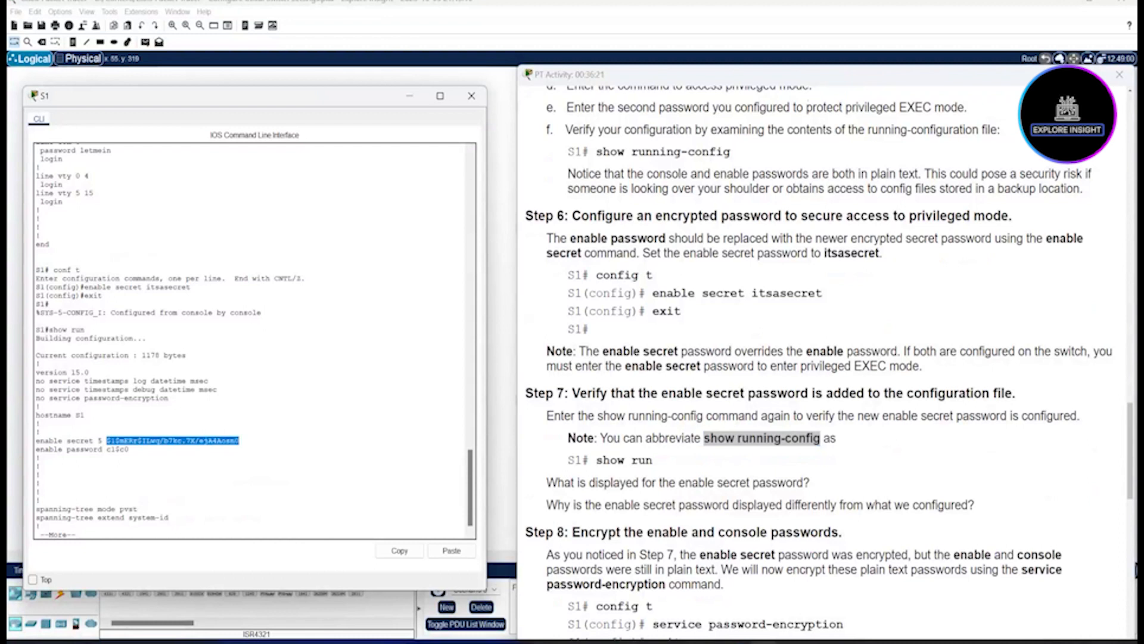
key(Return)
key(Return)
key(Return)
key(Return)
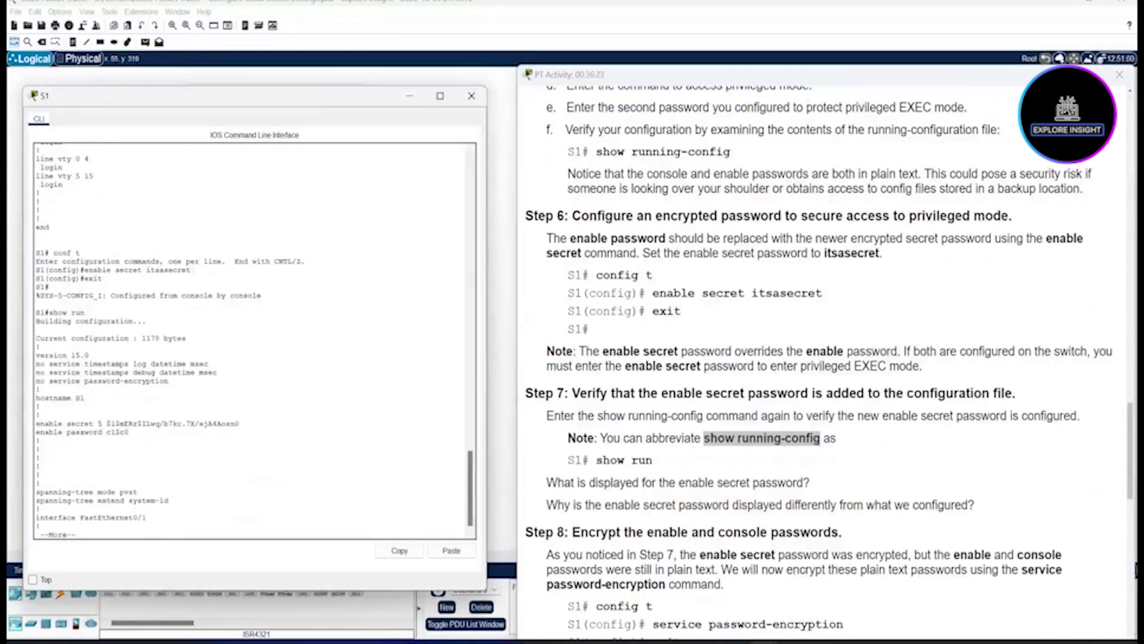
key(Return)
key(Return)
key(Return)
key(Return)
key(Return)
key(Return)
key(Return)
key(Return)
key(Return)
key(Return)
key(Return)
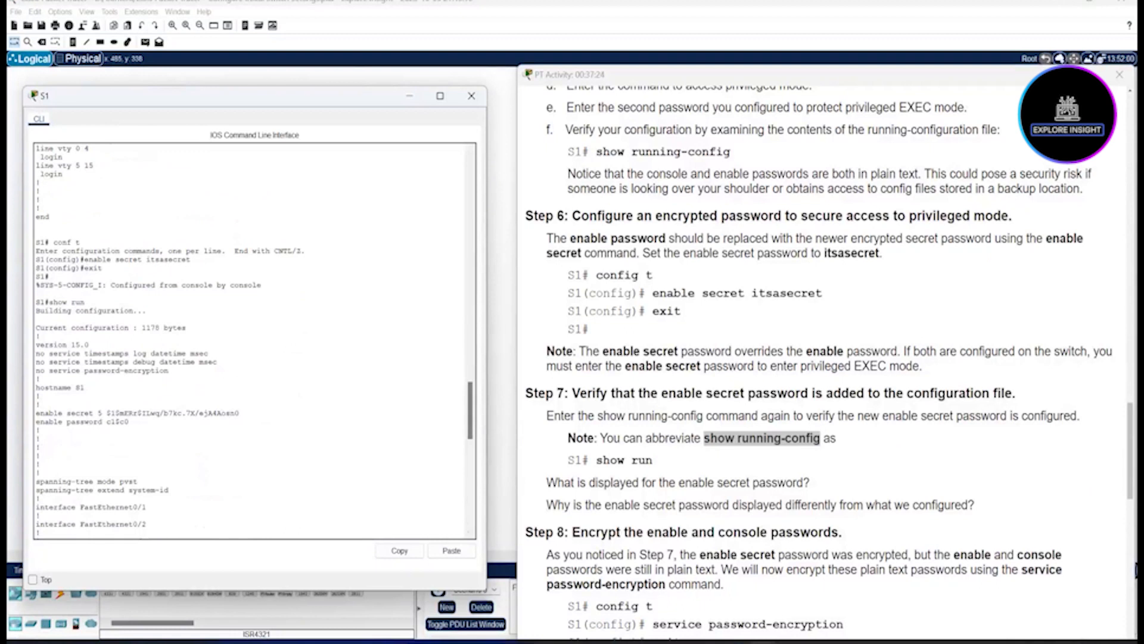
drag(239, 413, 107, 413)
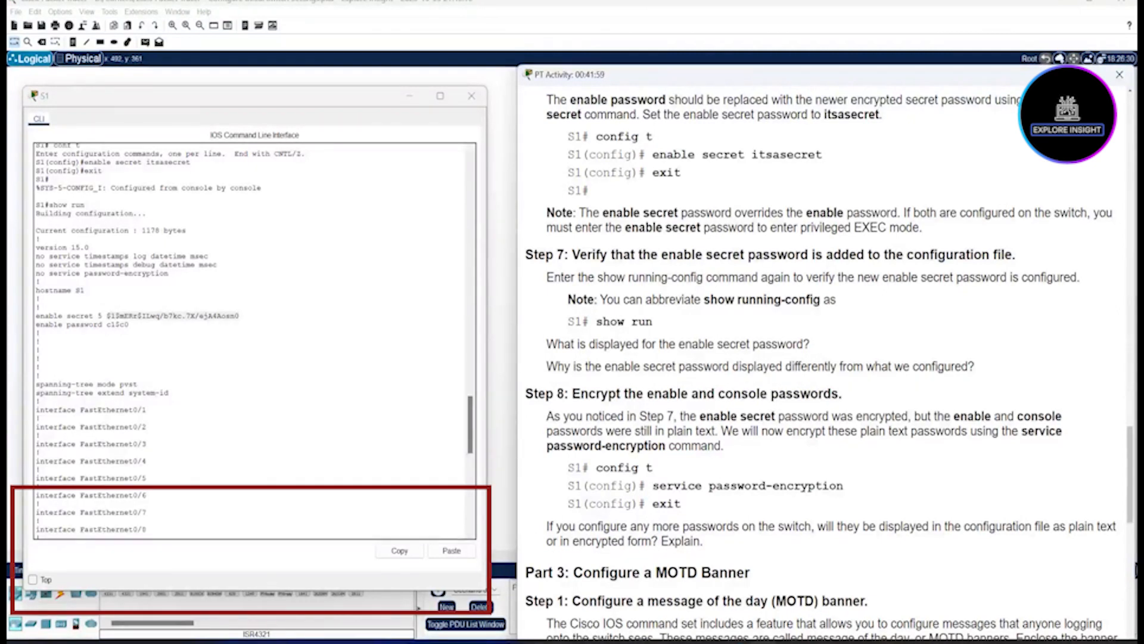
Step: Finish the running-config listing and return to the S1# prompt
click(147, 529)
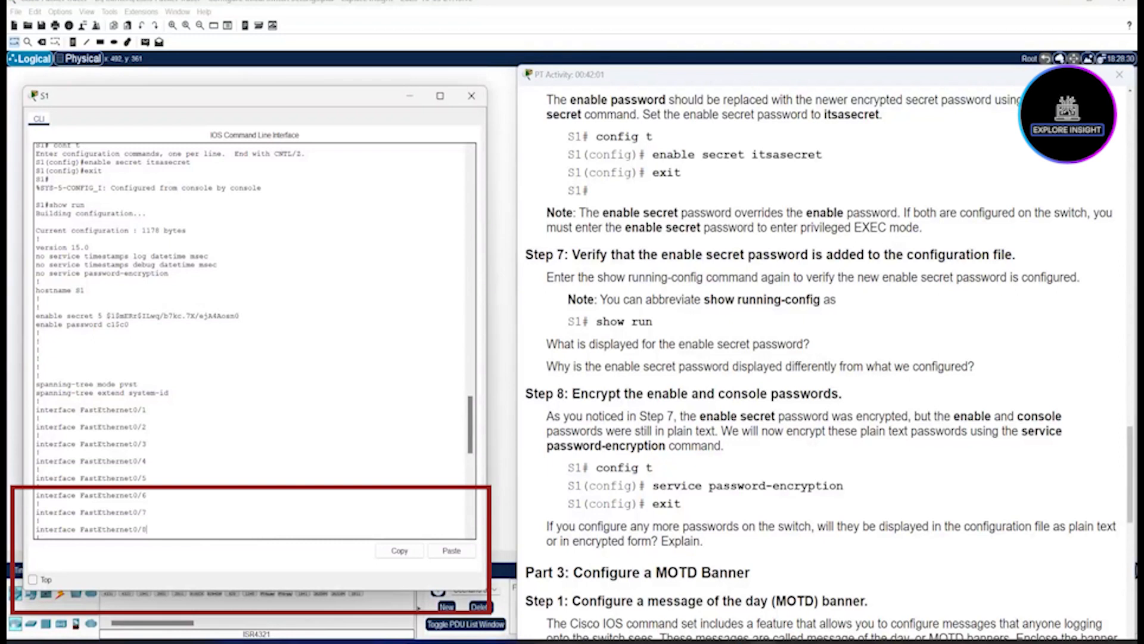
key(space)
key(Return)
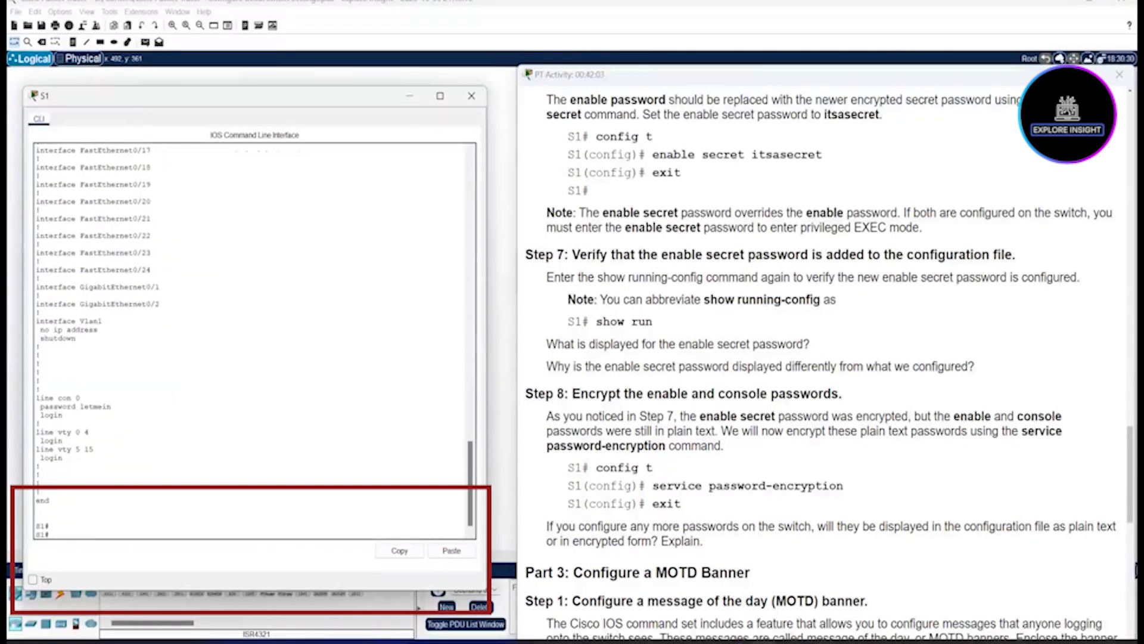
Step: Apply service password-encryption in global configuration mode, then exit to S1#
text(conf t)
key(Return)
text(service)
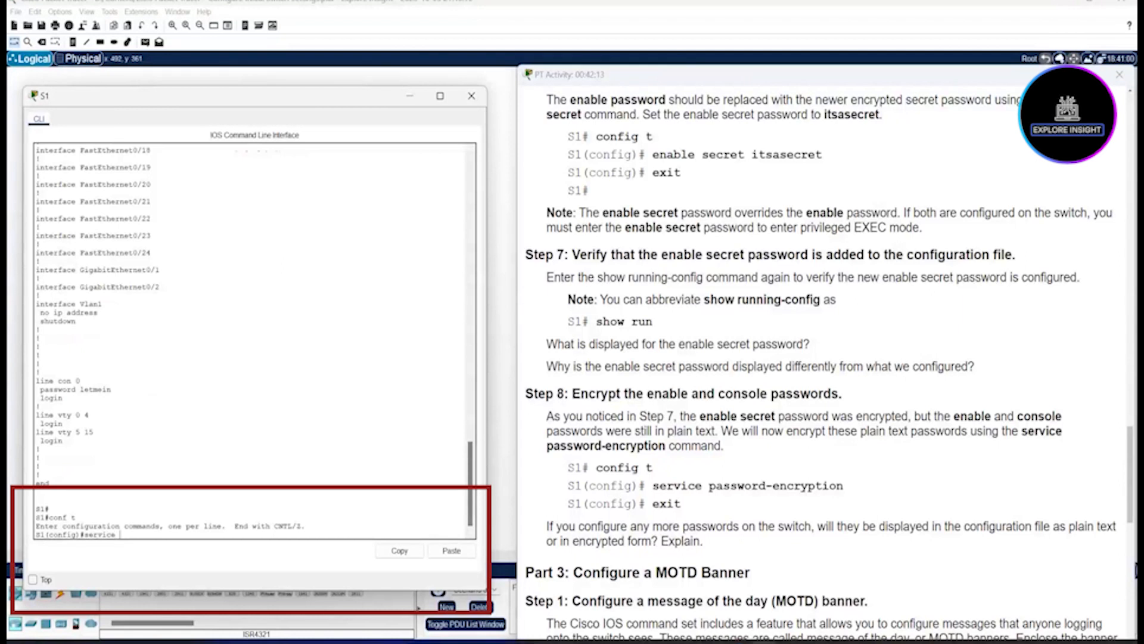
text( password-encryption)
key(Return)
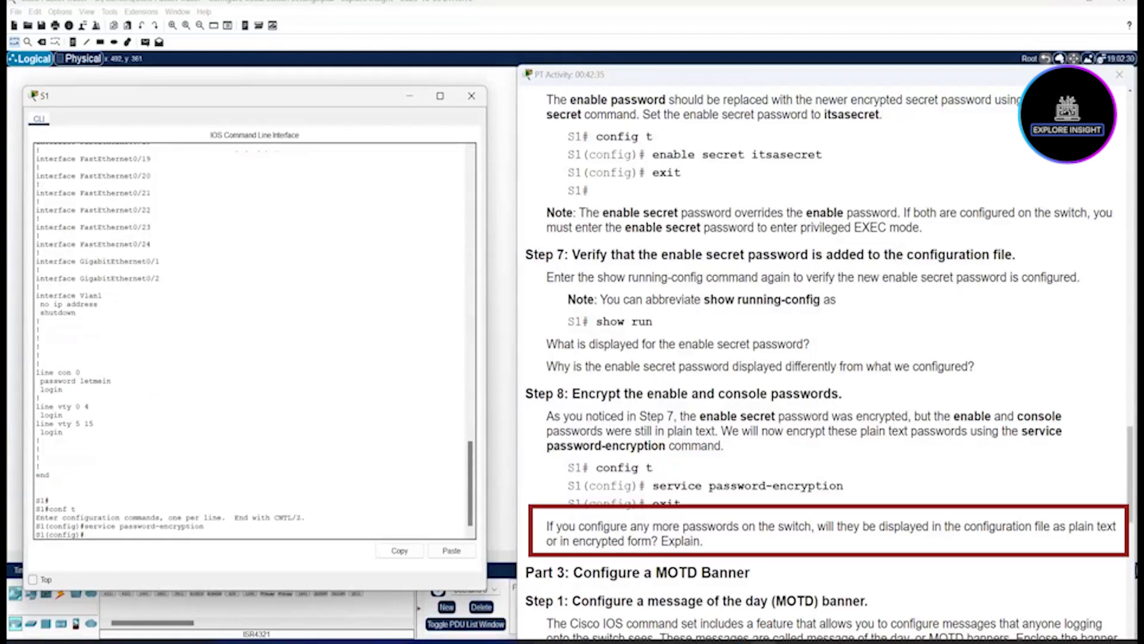
text(exit)
key(Return)
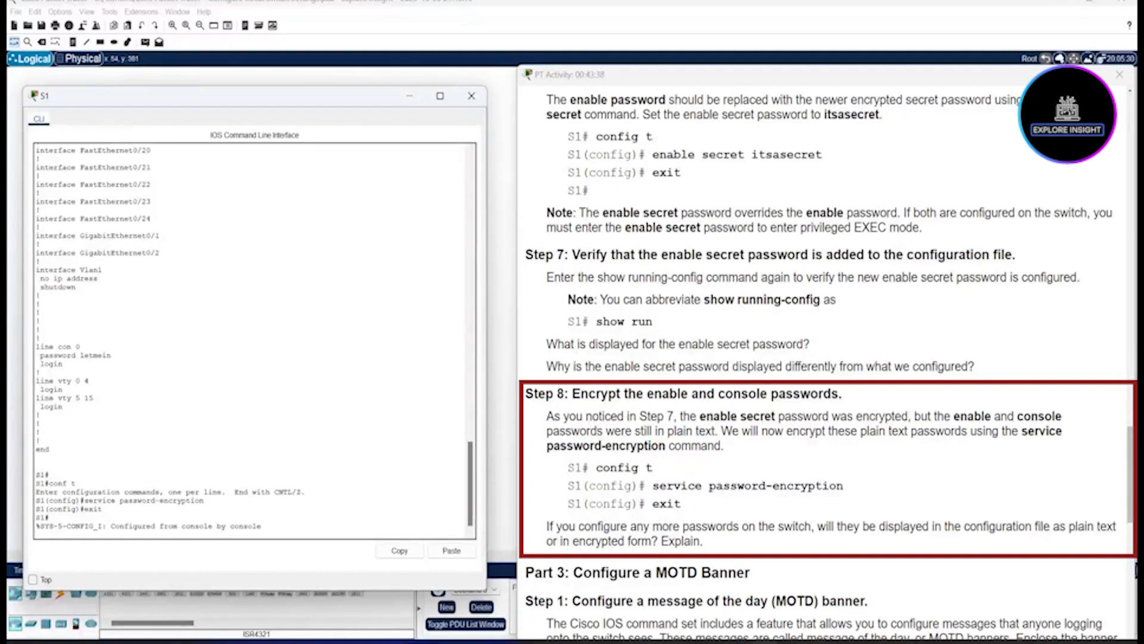
Step: Run show run on S1 and advance the listing
key(Return)
text(show run)
key(Return)
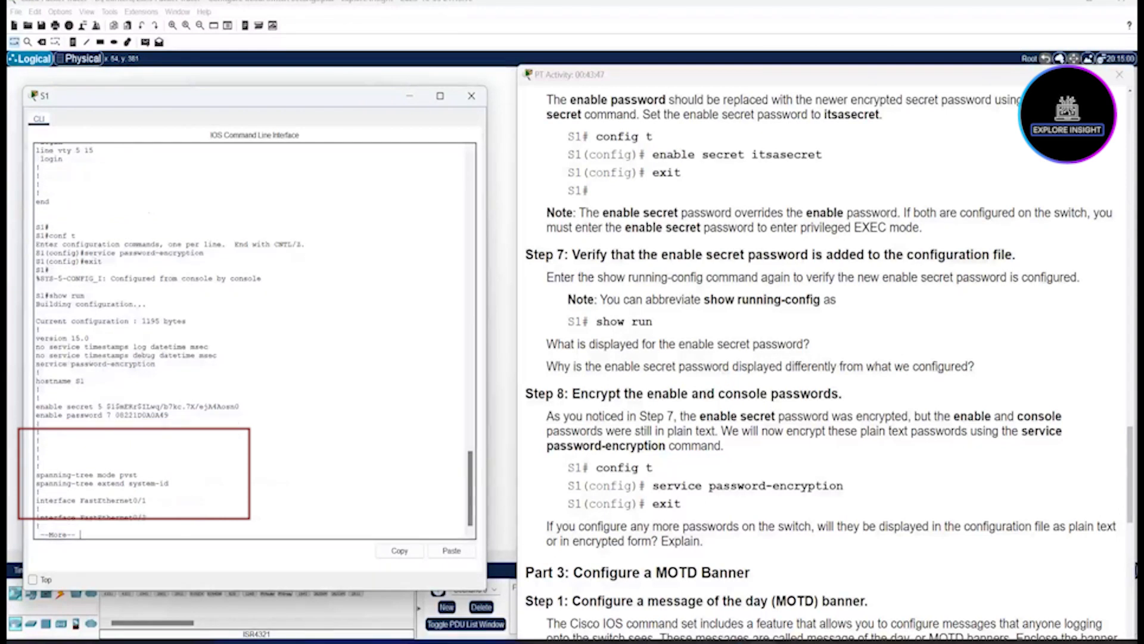
key(Return)
key(Return)
key(Return)
key(Return)
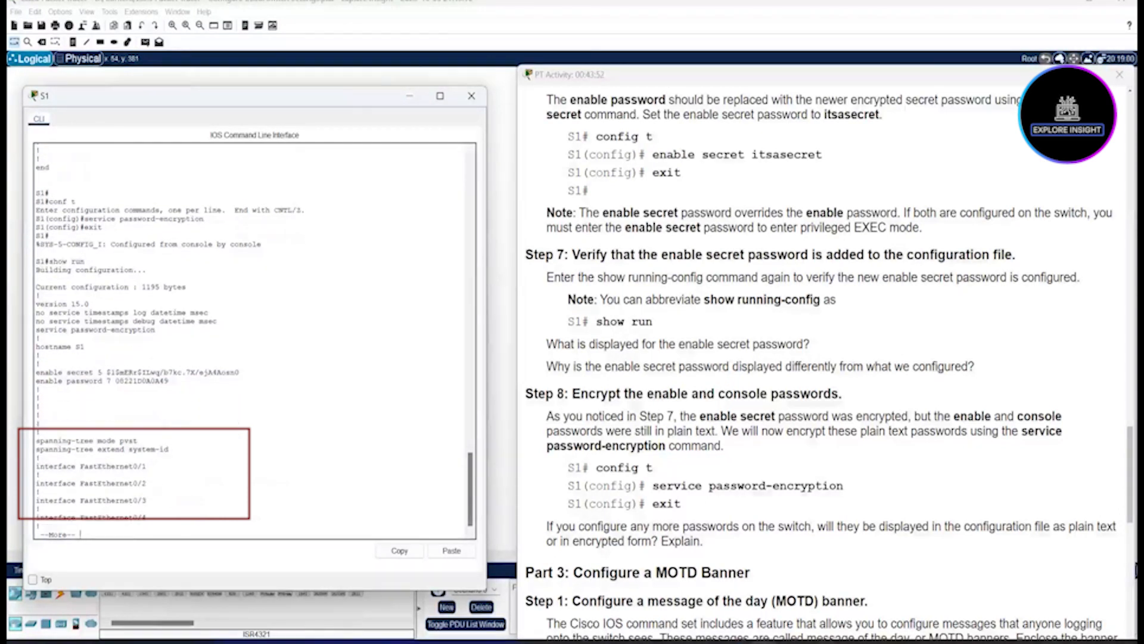
Step: Highlight the enable secret hash and the type 7 encrypted enable and console passwords
drag(240, 372, 105, 372)
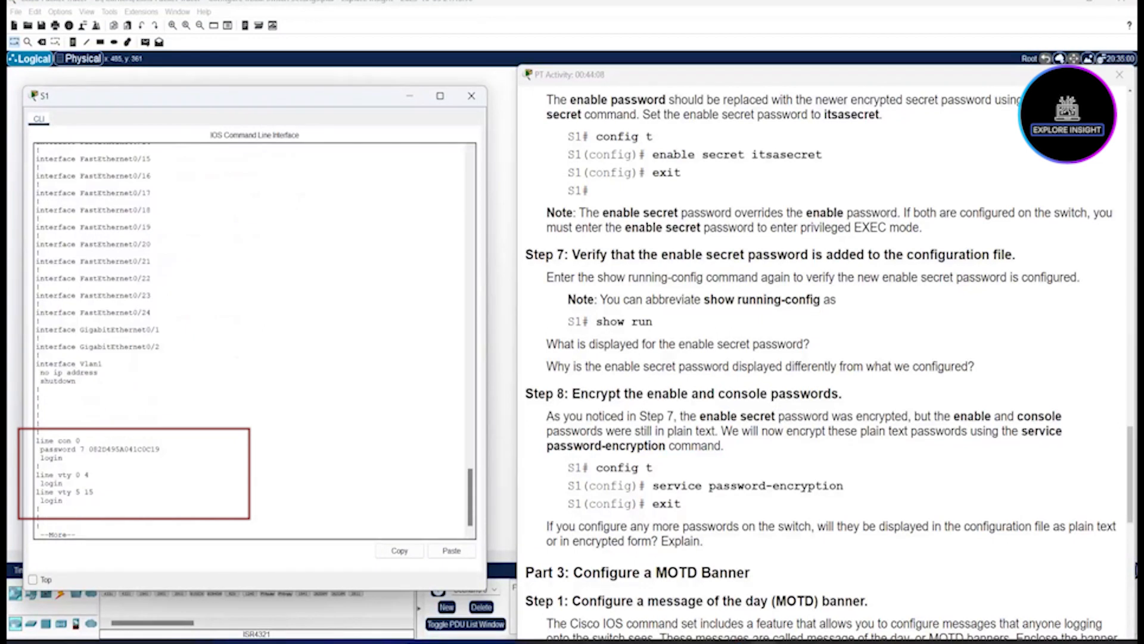
drag(160, 450, 84, 447)
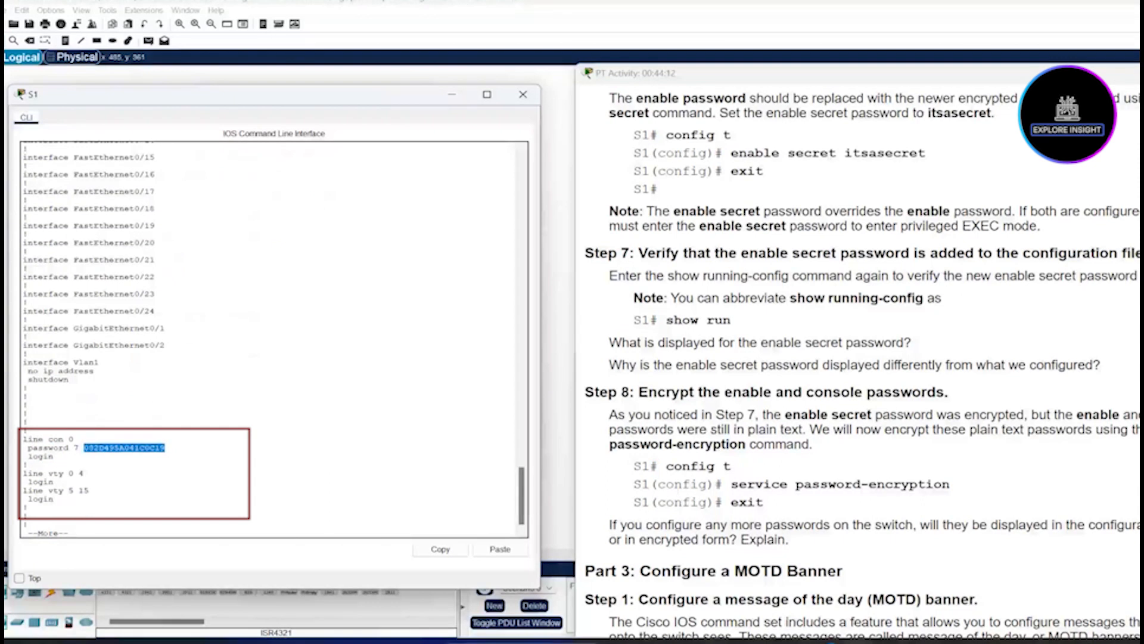
drag(84, 448, 90, 447)
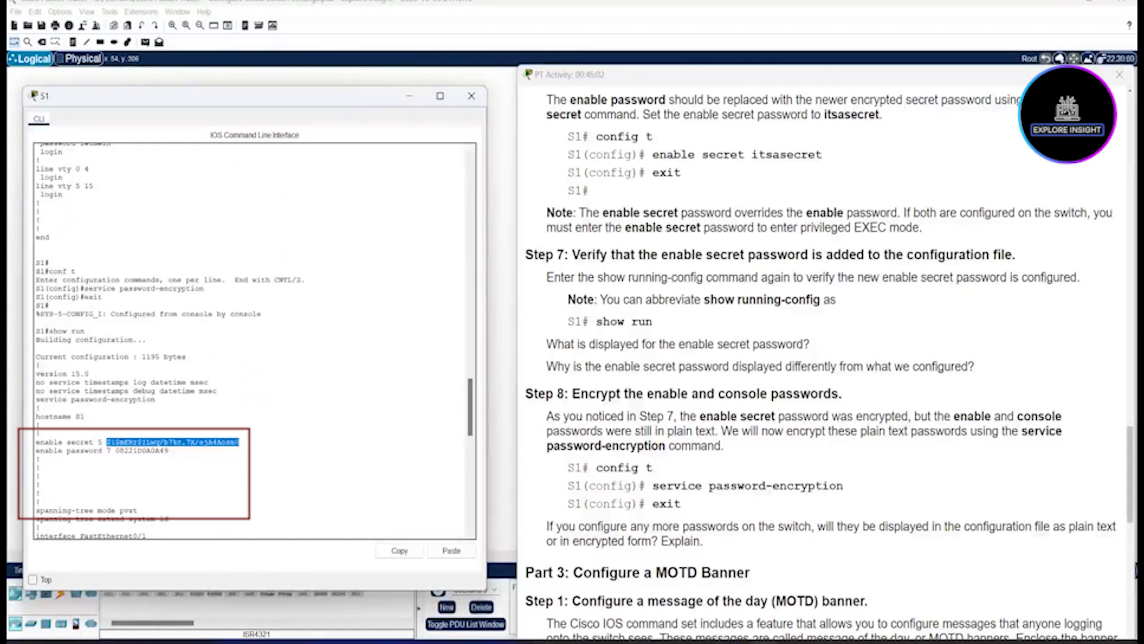
drag(169, 451, 116, 451)
click(170, 452)
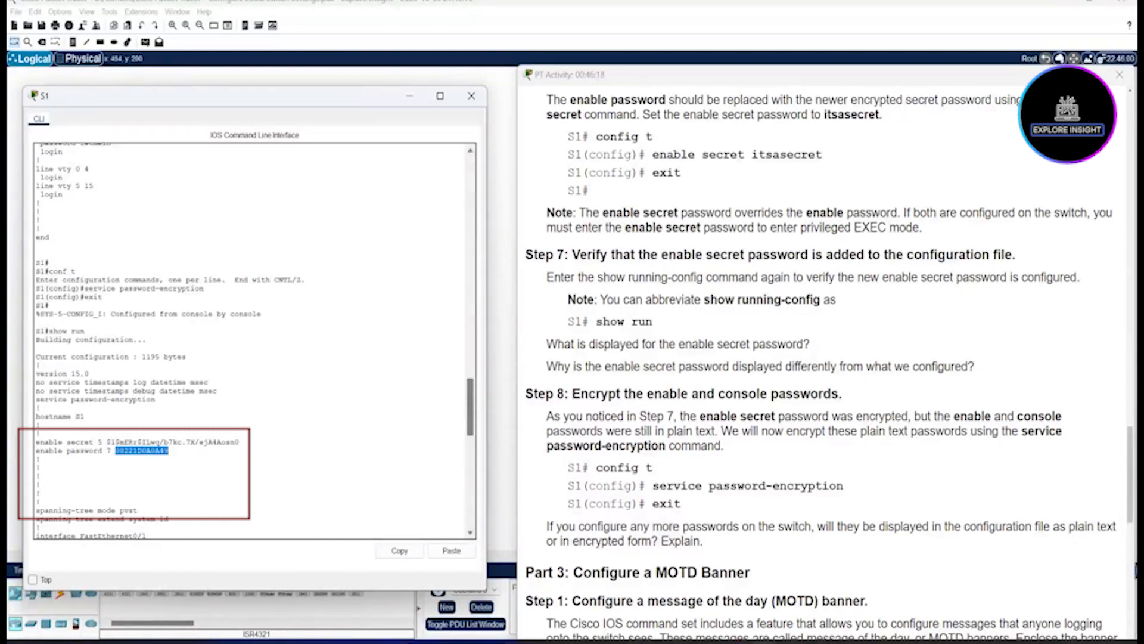
scroll(254, 340, down, 20)
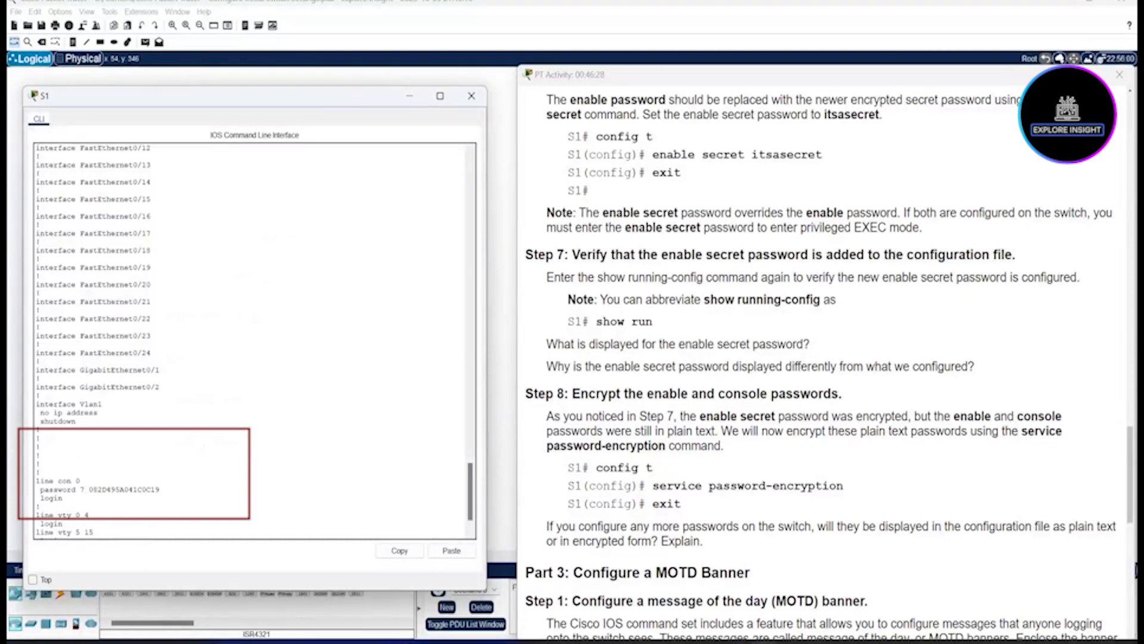
drag(160, 490, 89, 490)
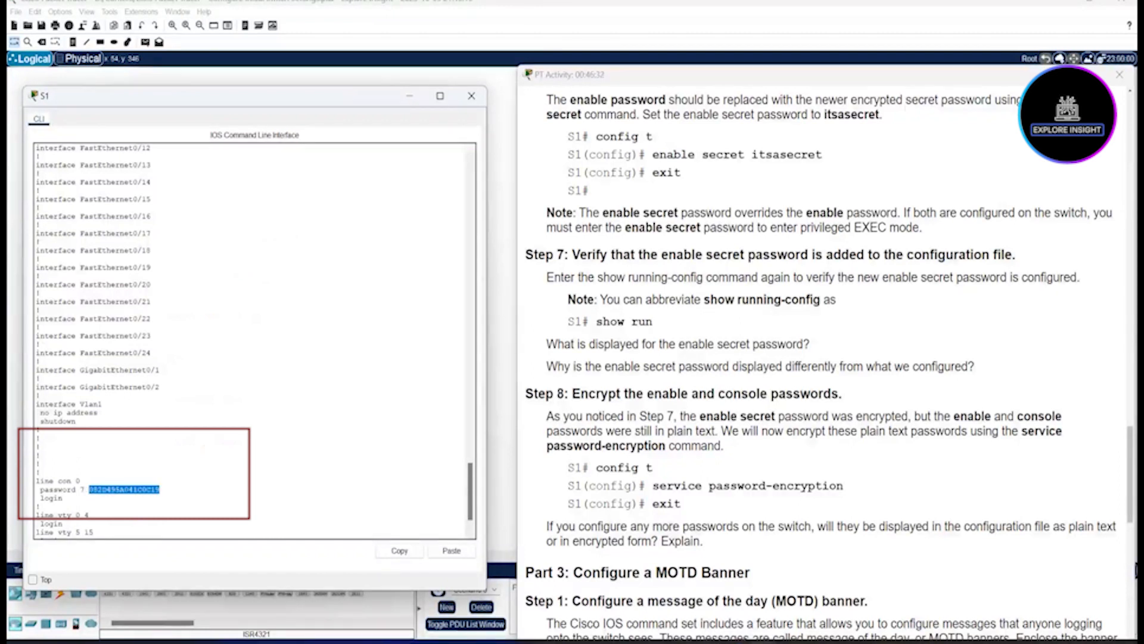
click(88, 489)
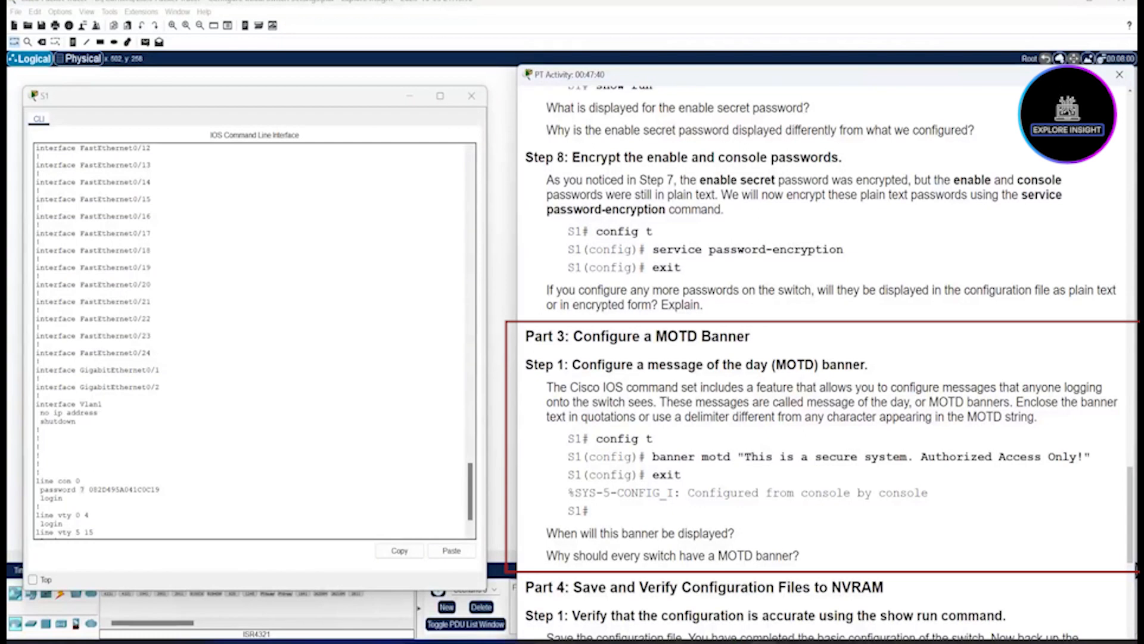
Step: Highlight the Part 3 Step 1 sentence explaining what a MOTD banner does
drag(547, 388, 659, 402)
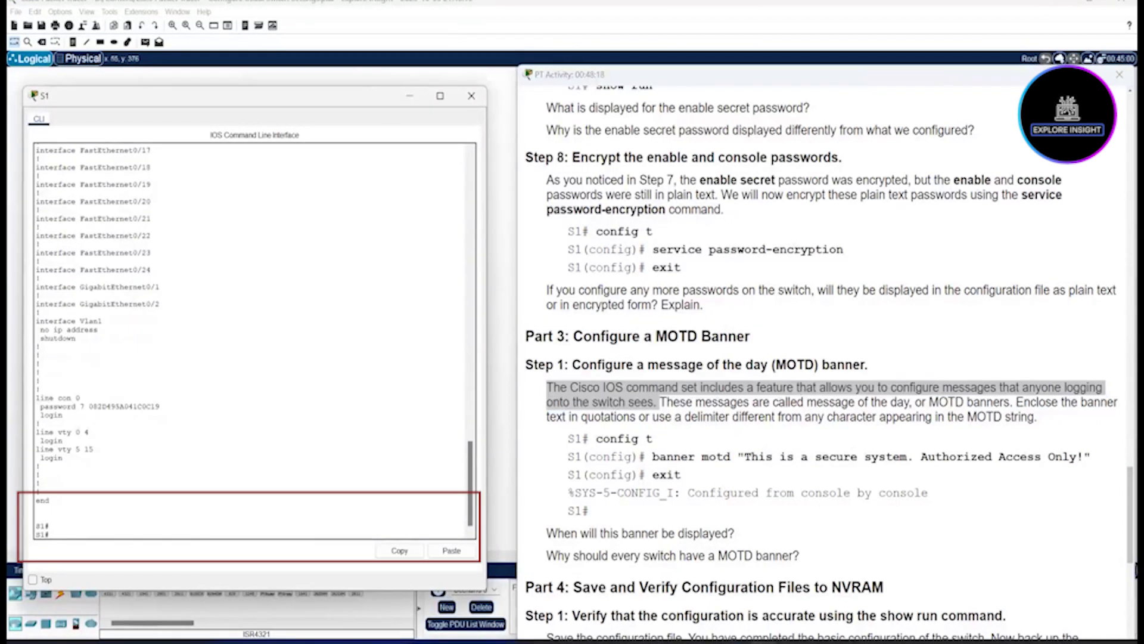
Step: On S1, set banner motd "This is a secure system. Authorized Access Only!" in global configuration
text(conf t)
key(Return)
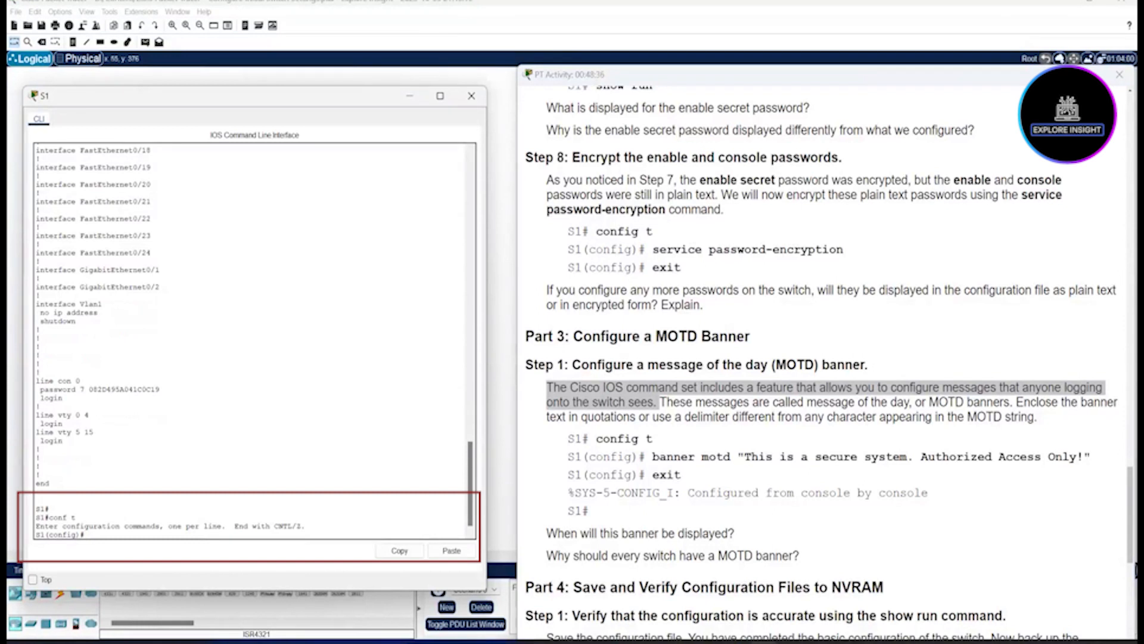
text(banner motd "This is "a secure system. Author)
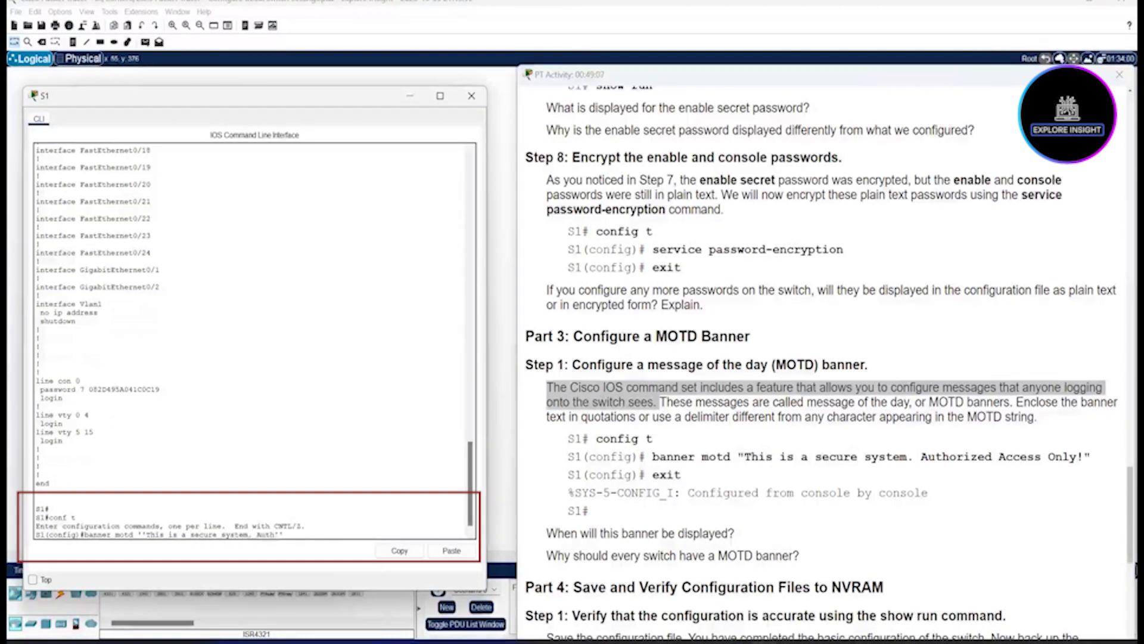
text(izedd Access Only)
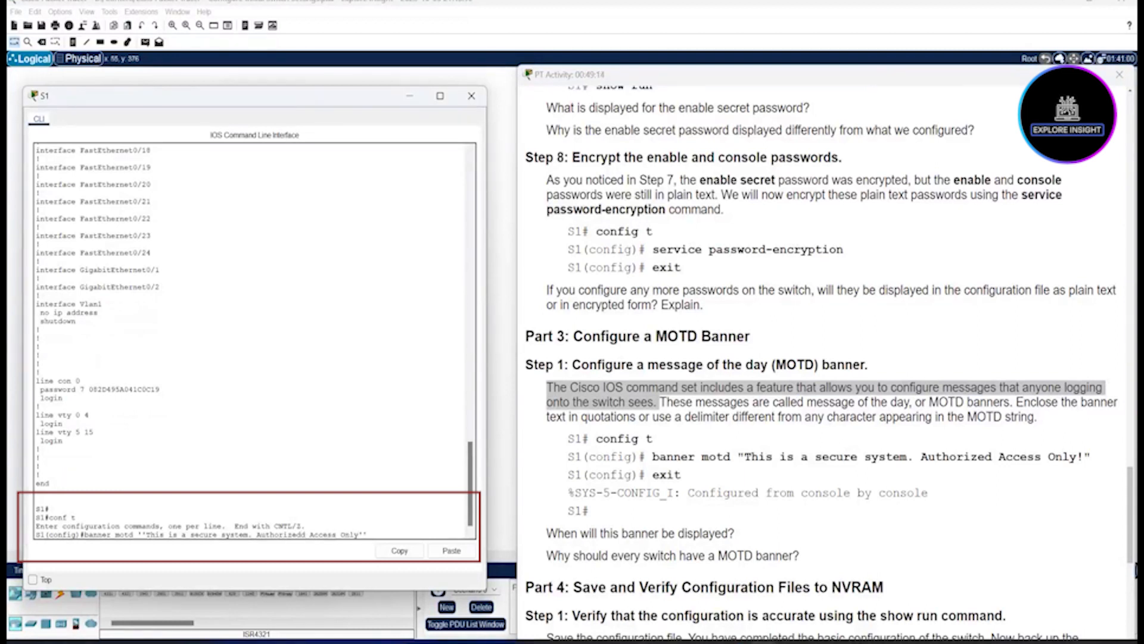
key(Return)
text(exit)
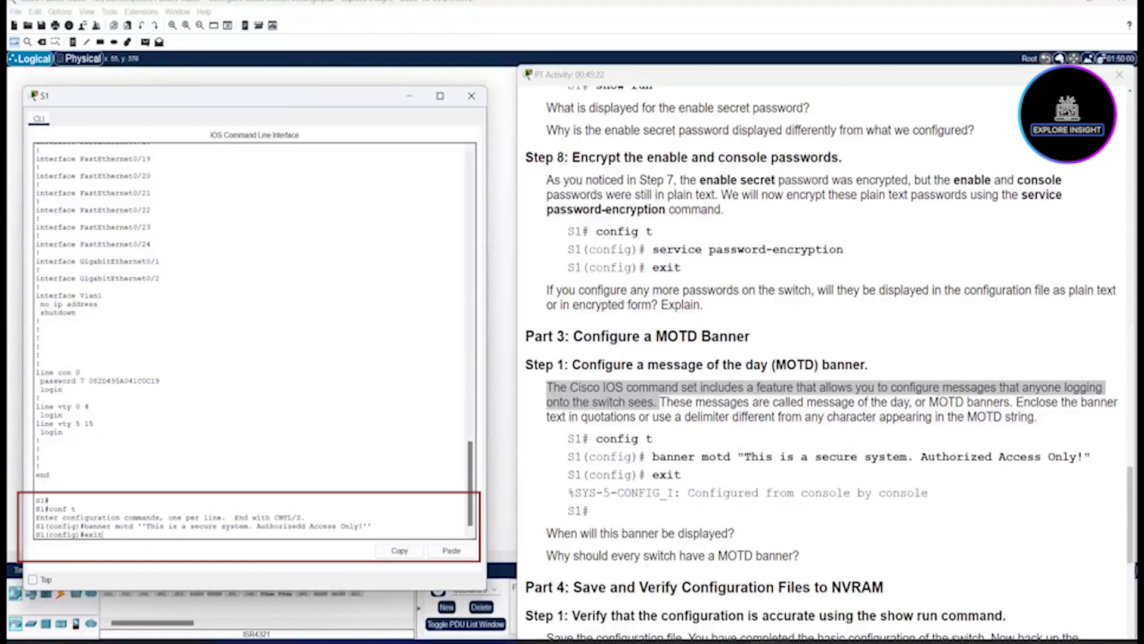
key(Return)
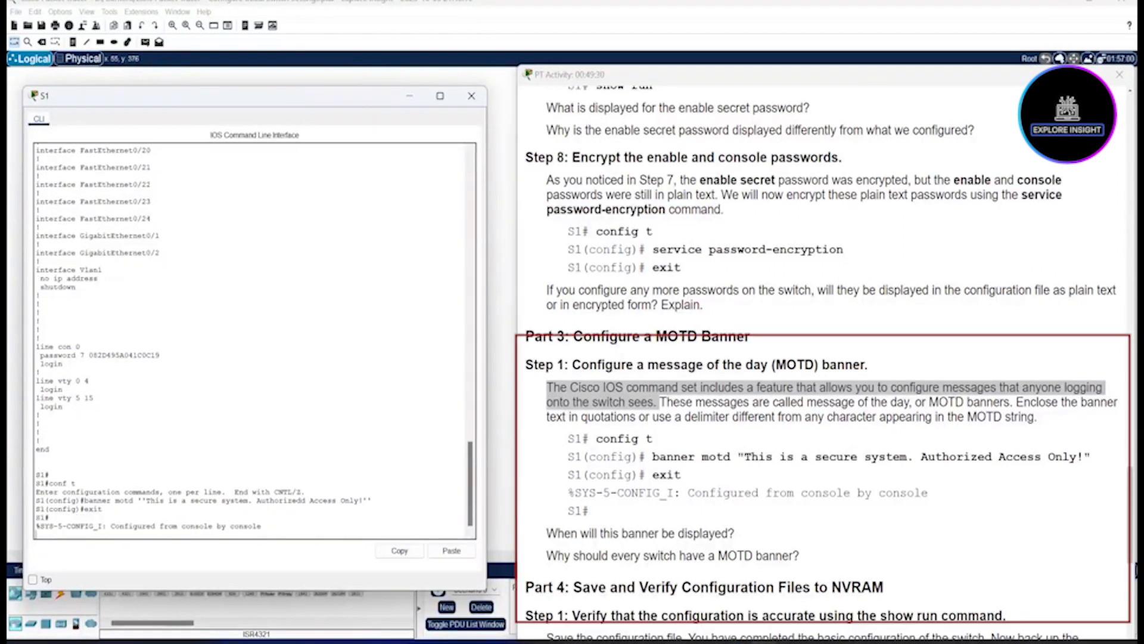
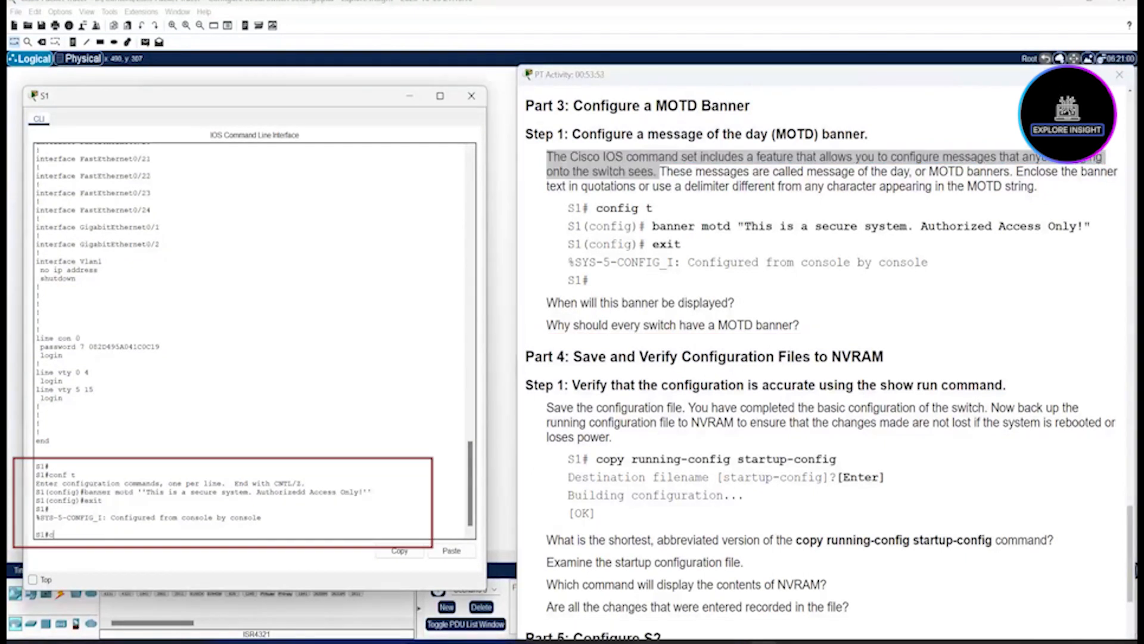
Step: Run copy running-config startup-config on S1, then highlight the 'cop' and 's' abbreviations in the instructions
text(opy running-config startup-config)
key(Return)
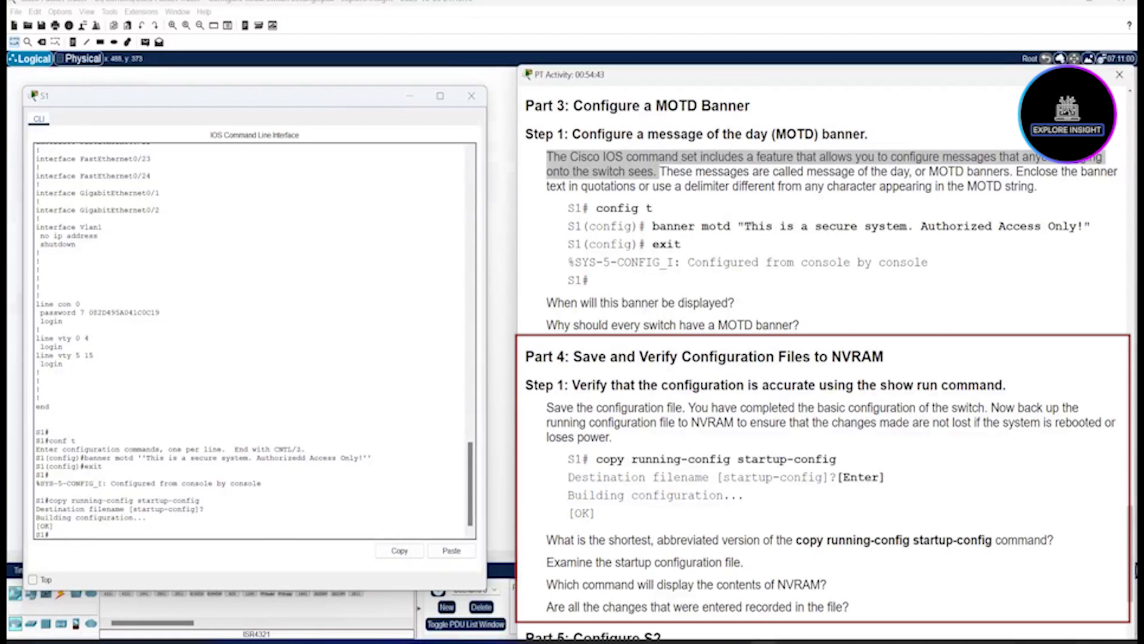
drag(796, 540, 817, 540)
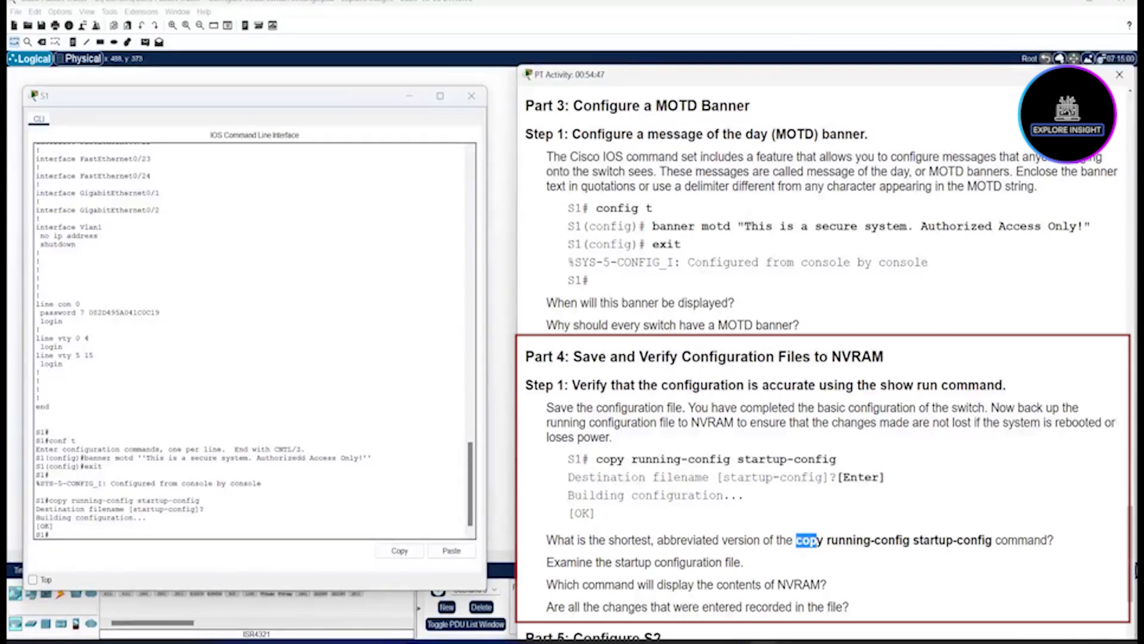
click(826, 540)
drag(913, 540, 919, 540)
click(919, 540)
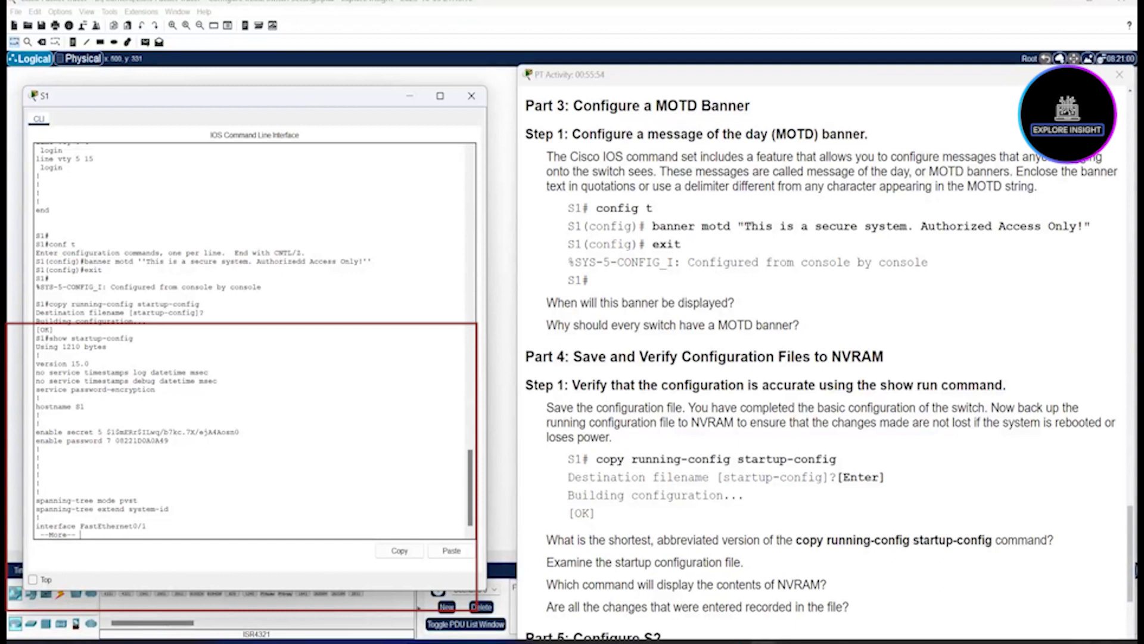
Step: Page through S1's startup-config, highlighting the encrypted enable secret, enable password and console password lines
drag(169, 440, 93, 432)
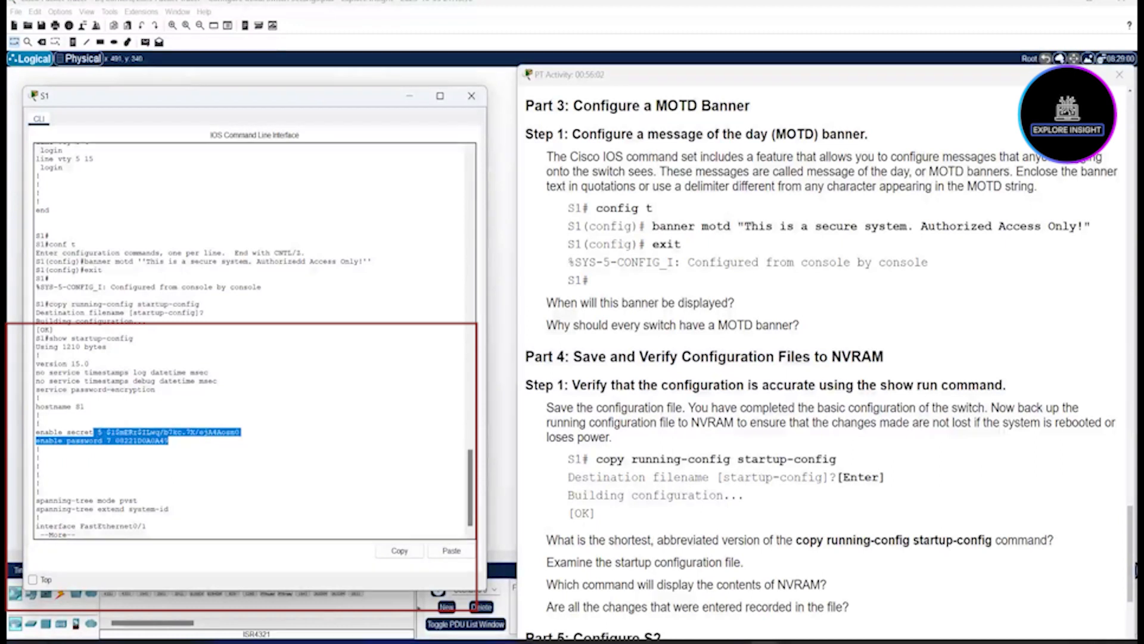
drag(470, 487, 470, 490)
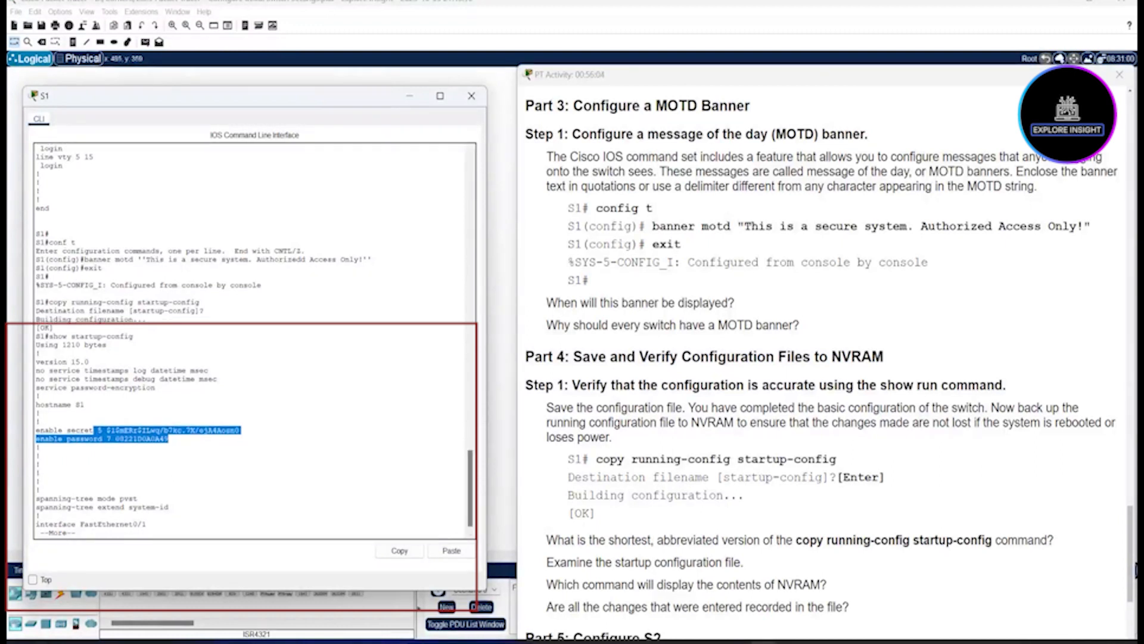
click(251, 456)
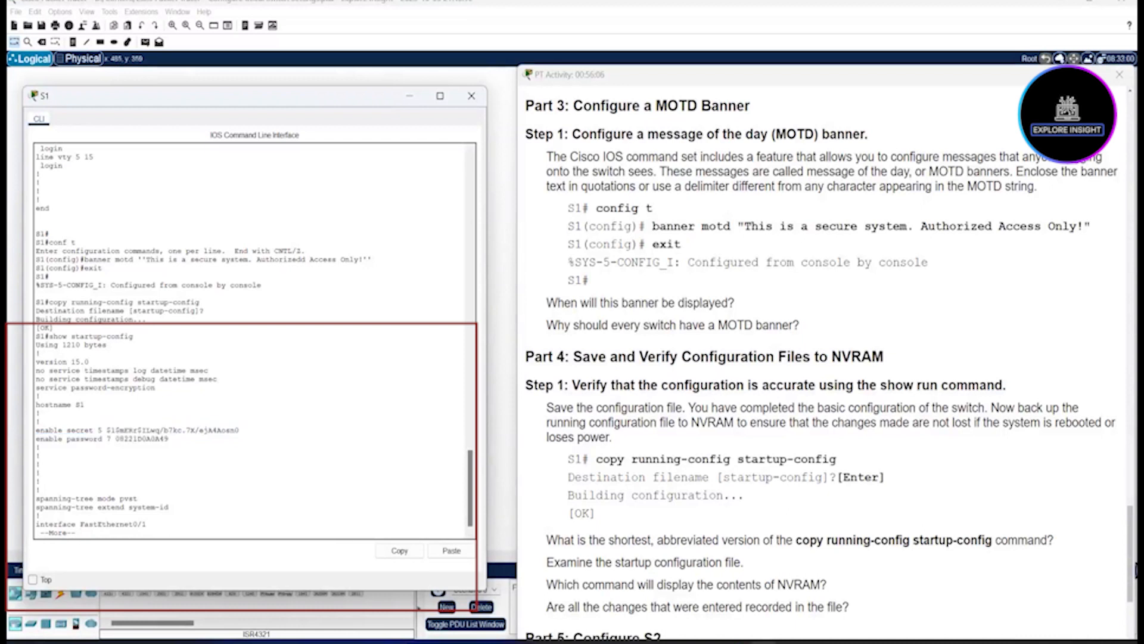
key(Return)
key(Return)
key(Return)
key(Return)
key(Return)
key(Return)
key(Return)
key(Return)
key(Return)
key(Return)
key(Return)
key(Return)
key(Return)
key(Return)
key(Return)
key(Return)
key(Return)
key(Return)
key(Return)
key(Return)
key(Return)
key(Return)
key(Return)
key(Return)
key(Return)
key(Return)
key(Return)
key(Return)
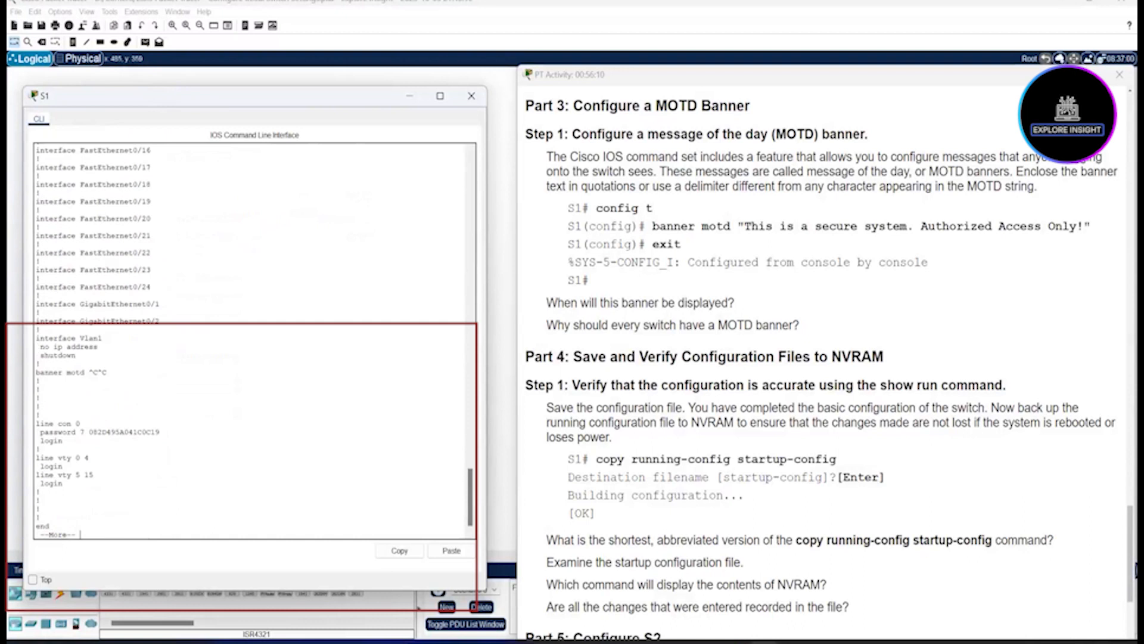
drag(78, 423, 63, 441)
click(79, 424)
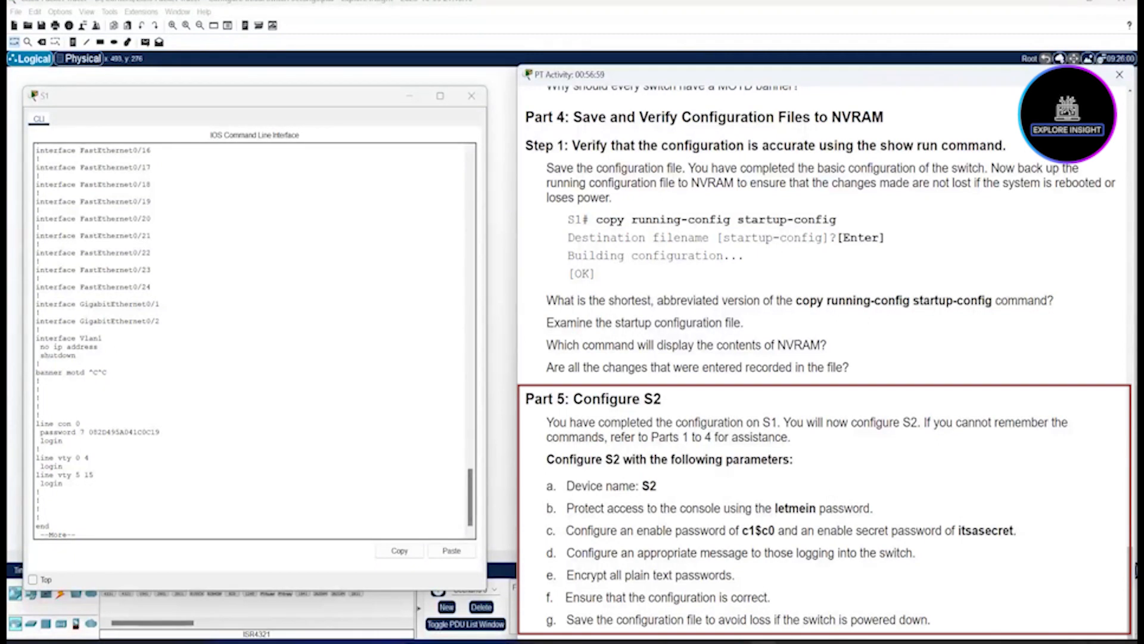
Step: Highlight the Part 5 requirements: enable password, enable secret, banner message, and password encryption
drag(636, 530, 775, 530)
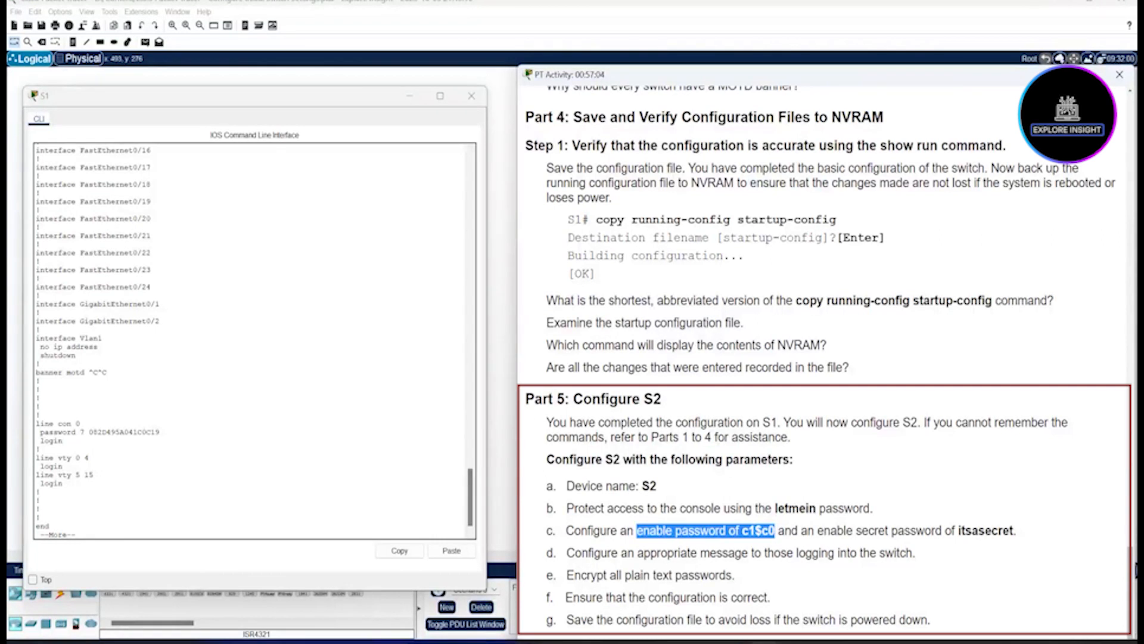
drag(822, 531, 1016, 531)
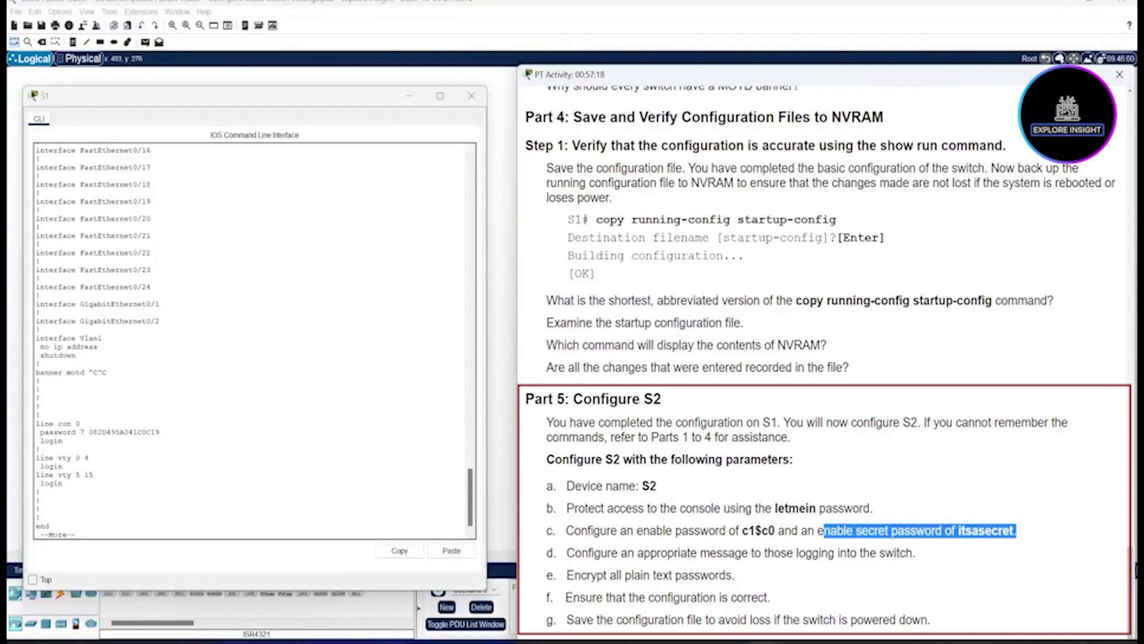
drag(748, 554, 701, 553)
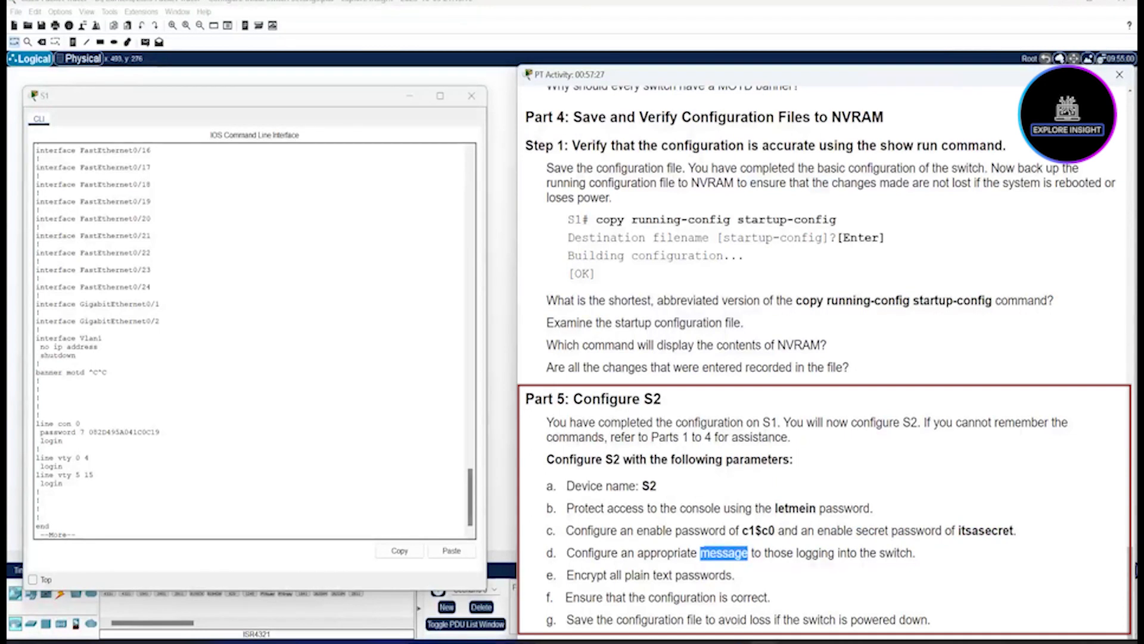
drag(567, 575, 734, 575)
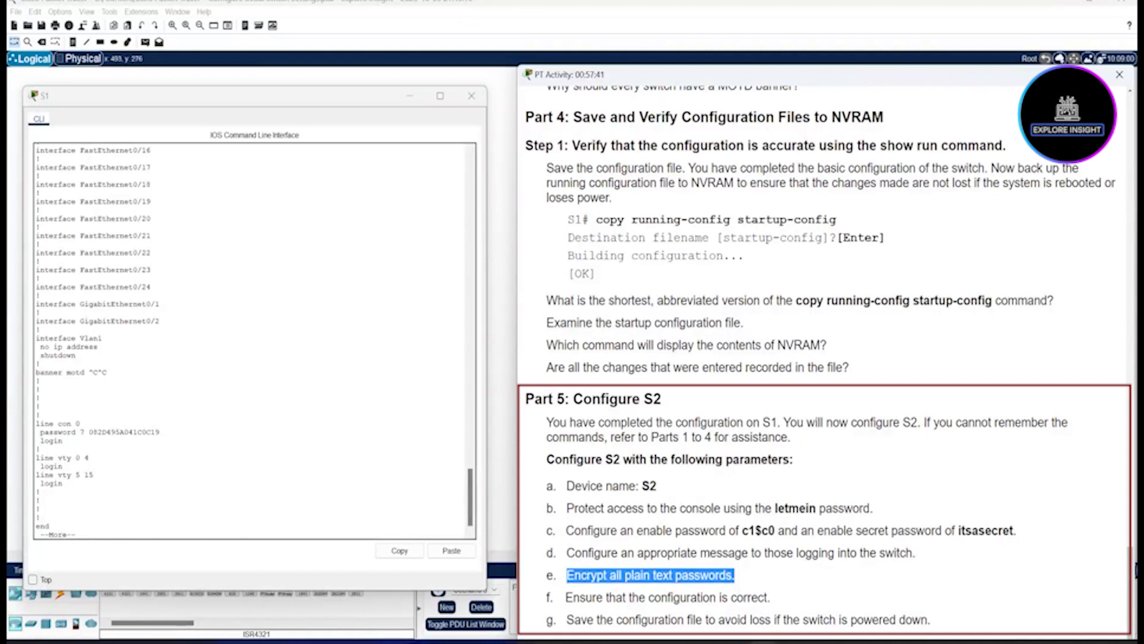
Step: Highlight the save-configuration requirement, then switch from S1's console to S2's command line
drag(565, 620, 931, 620)
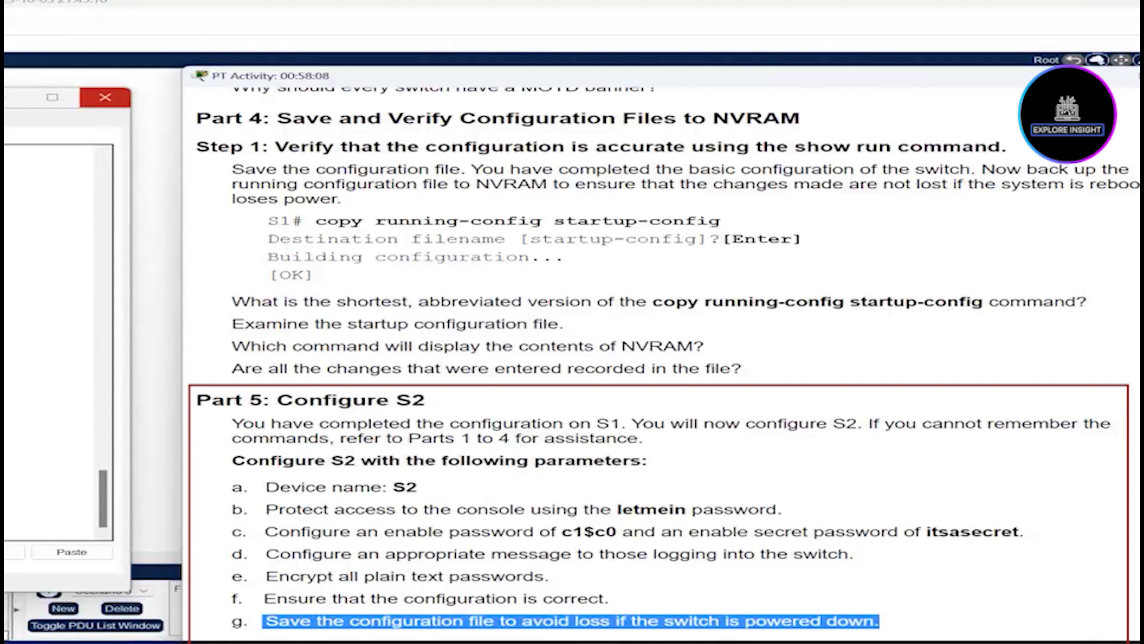
click(105, 97)
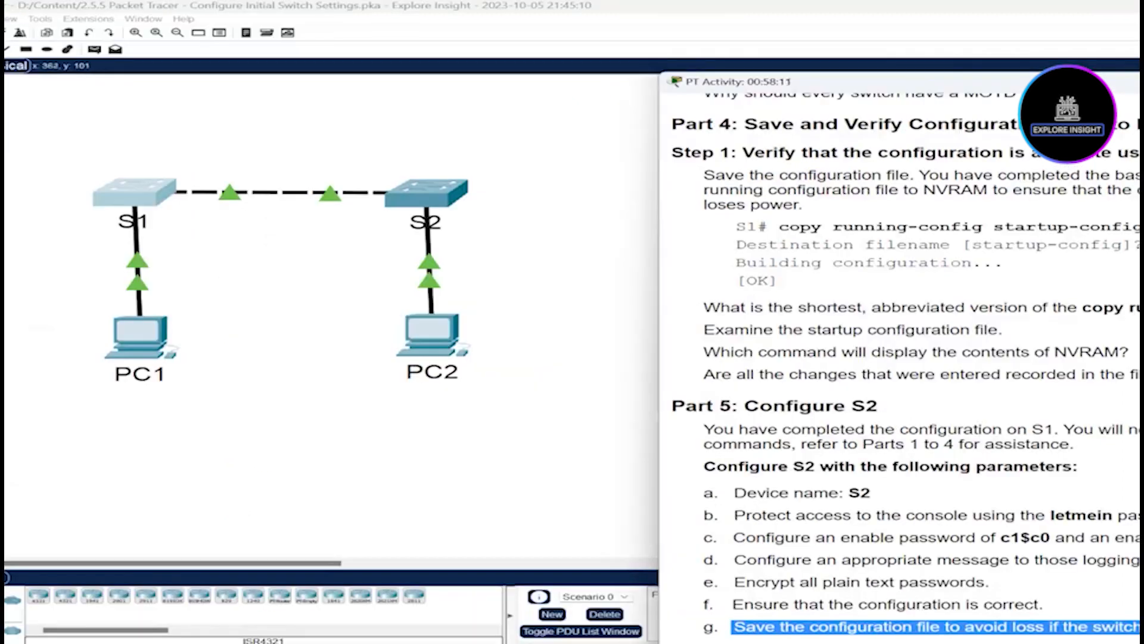
click(427, 192)
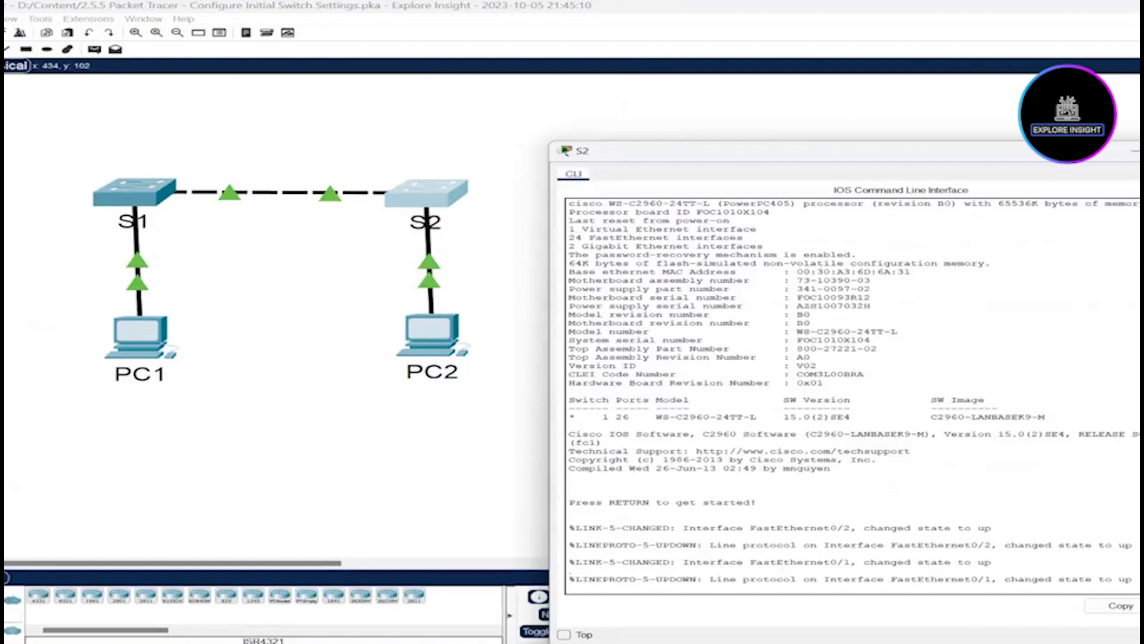
Step: Enter privileged and global configuration mode on the switch and set hostname S2
key(Return)
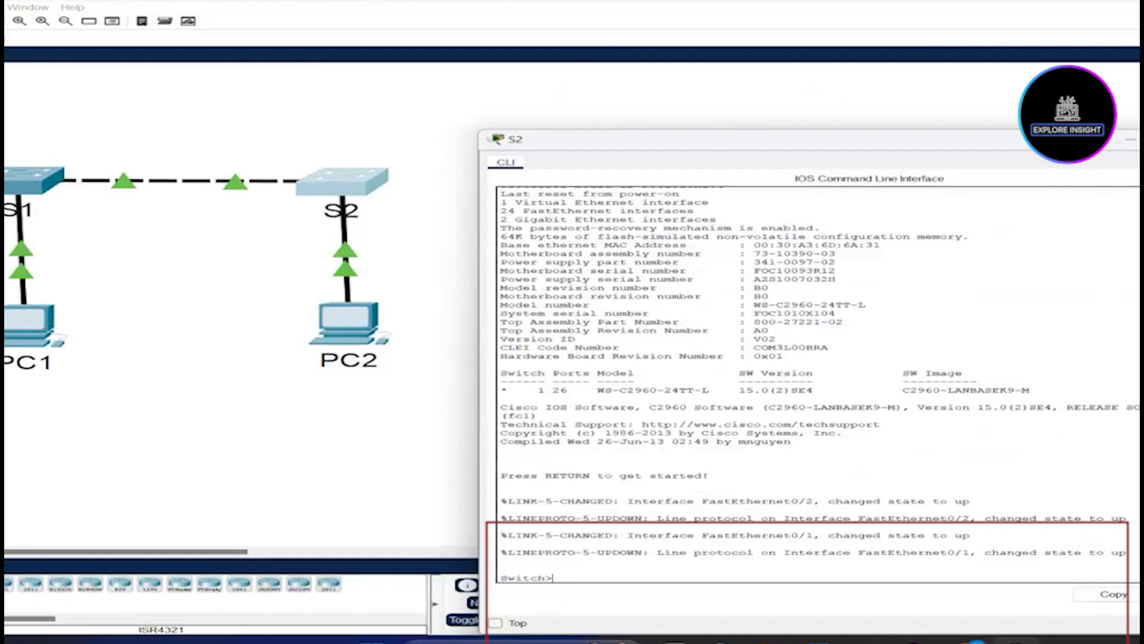
text(en)
key(Return)
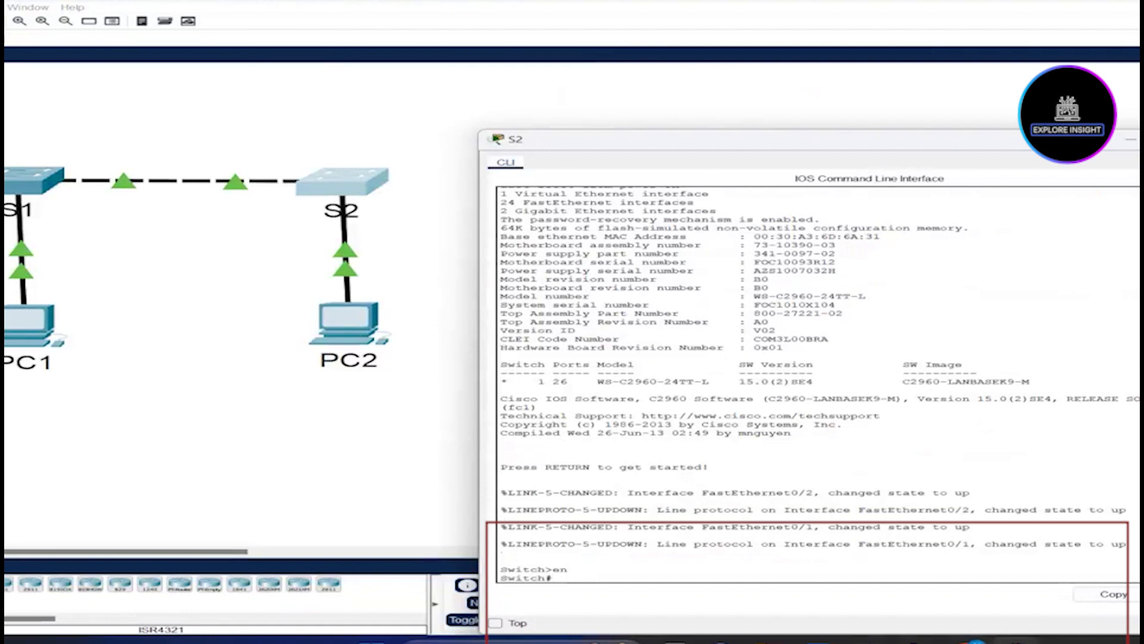
text(conf t)
key(Return)
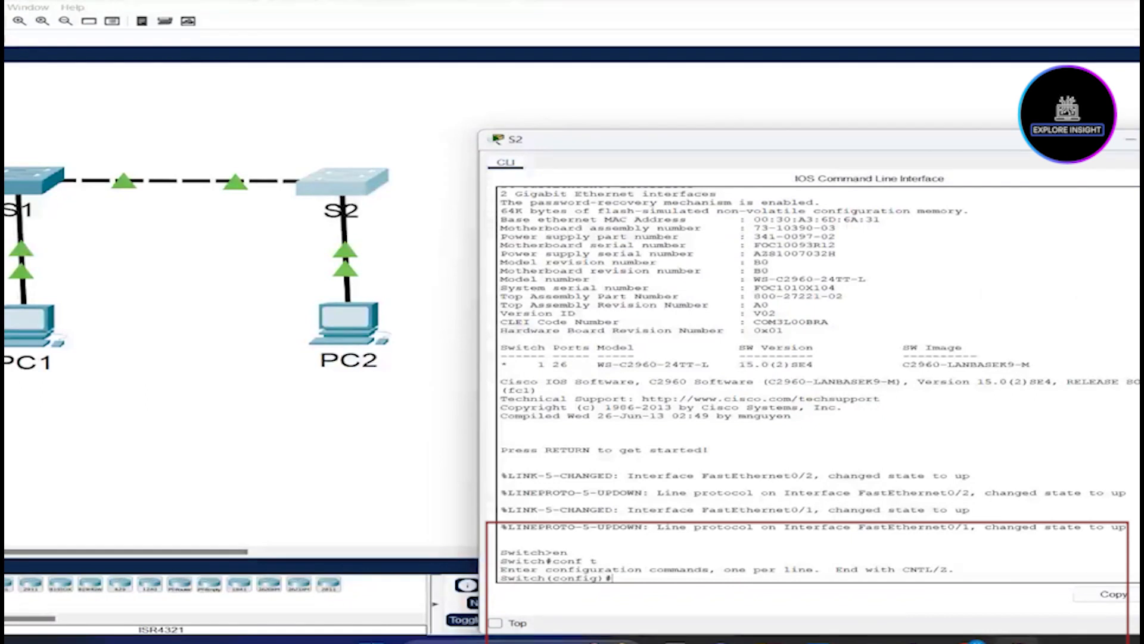
text(hostname)
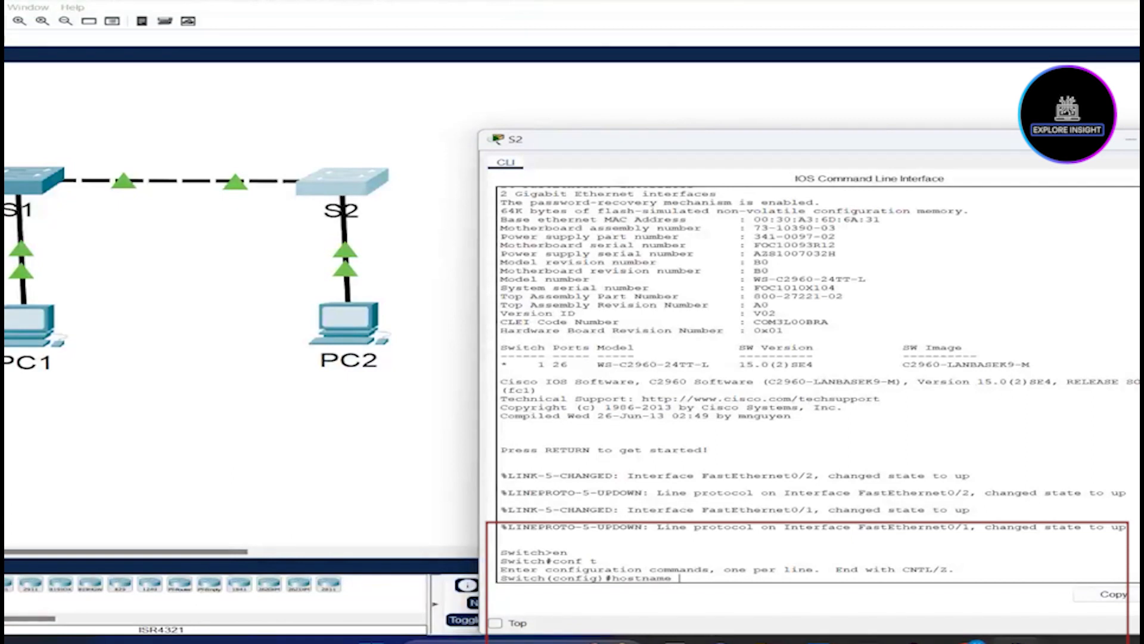
text( S2)
key(Return)
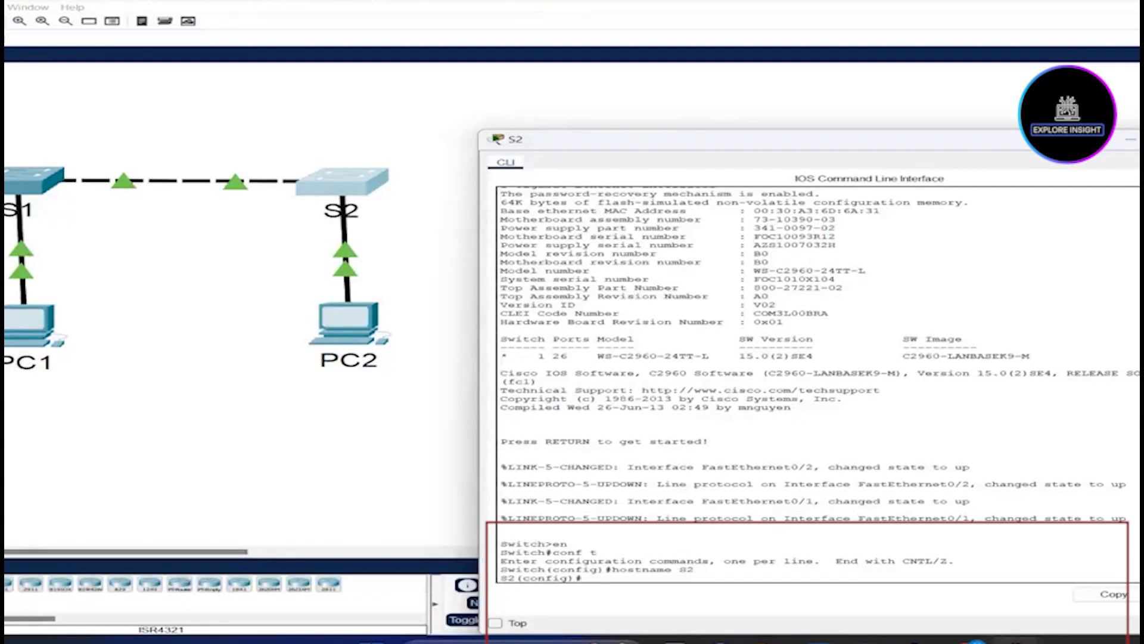
Step: Give console line 0 a password with login required, and begin the enable password command
text(line console 0)
key(Return)
text(pas)
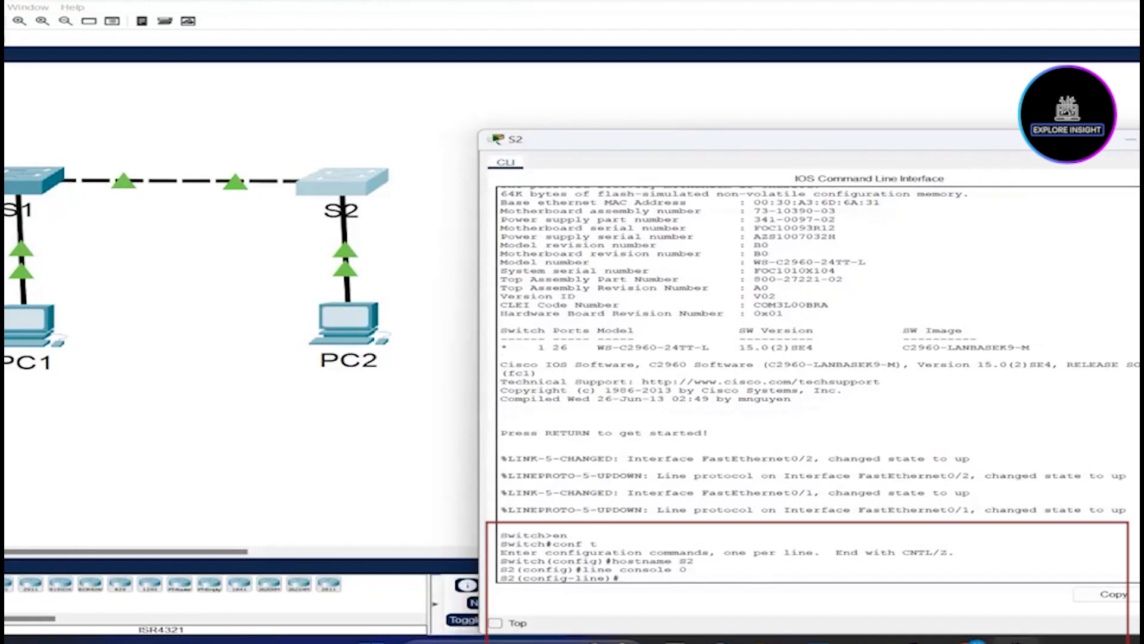
text(swor)
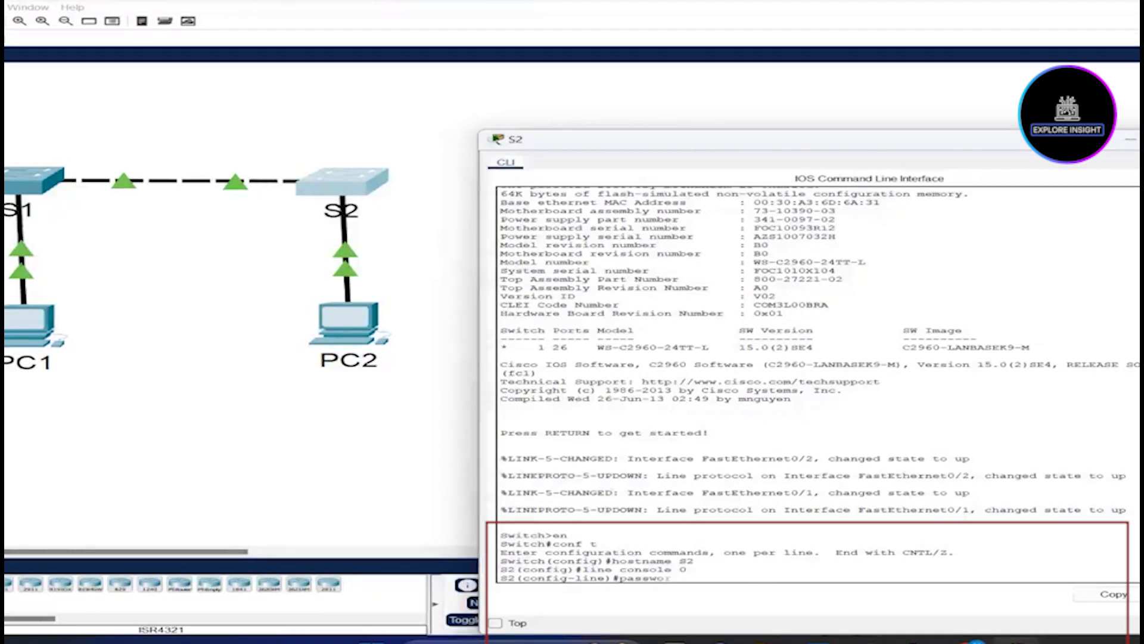
text(d letmein)
key(Return)
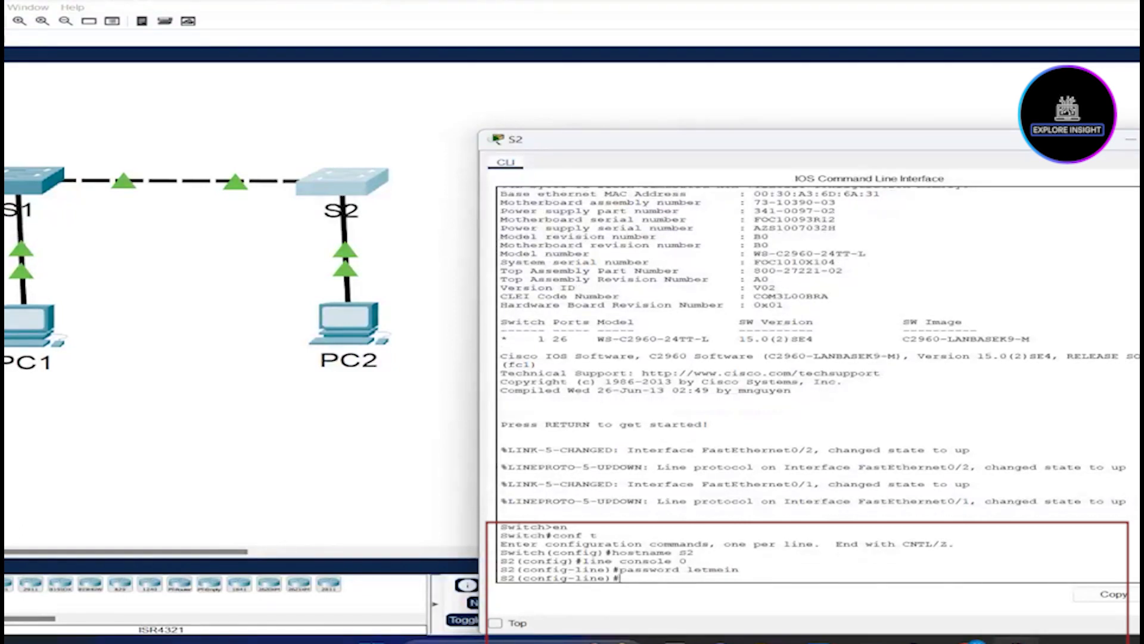
text(login)
key(Return)
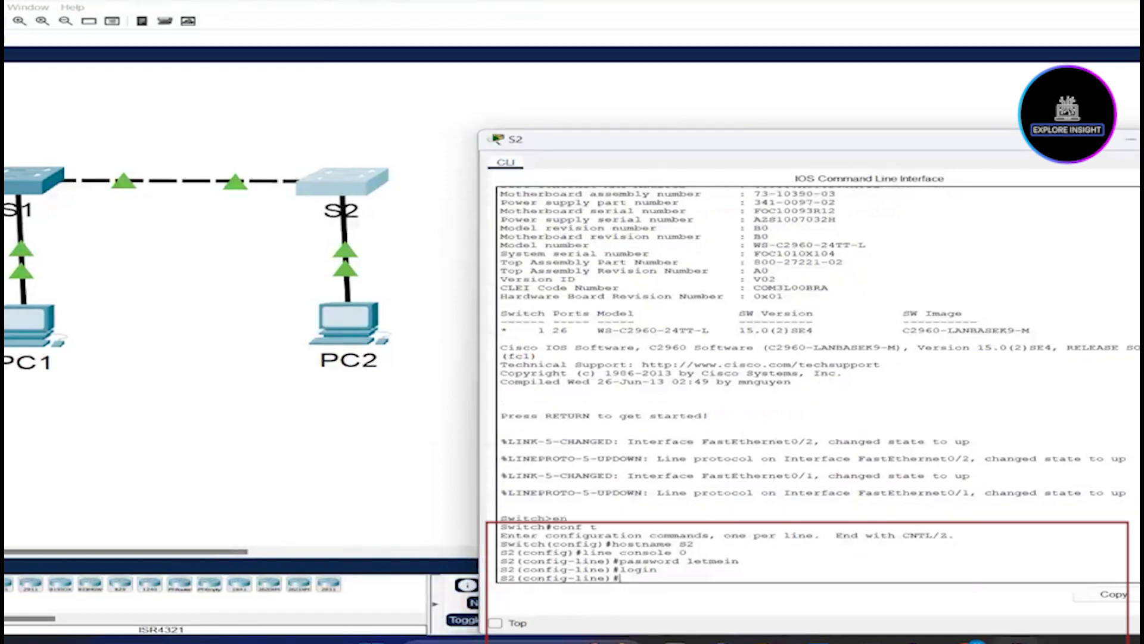
text(enable password)
Step: Set S2's enable password and an enable secret
text(c)
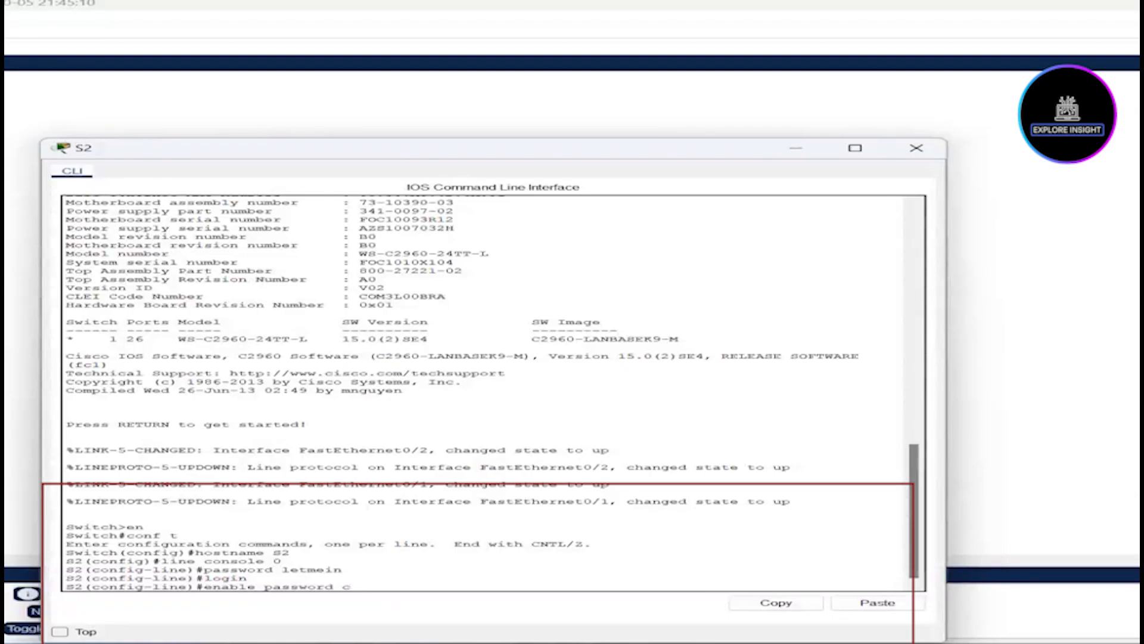
text(1$c0)
key(Return)
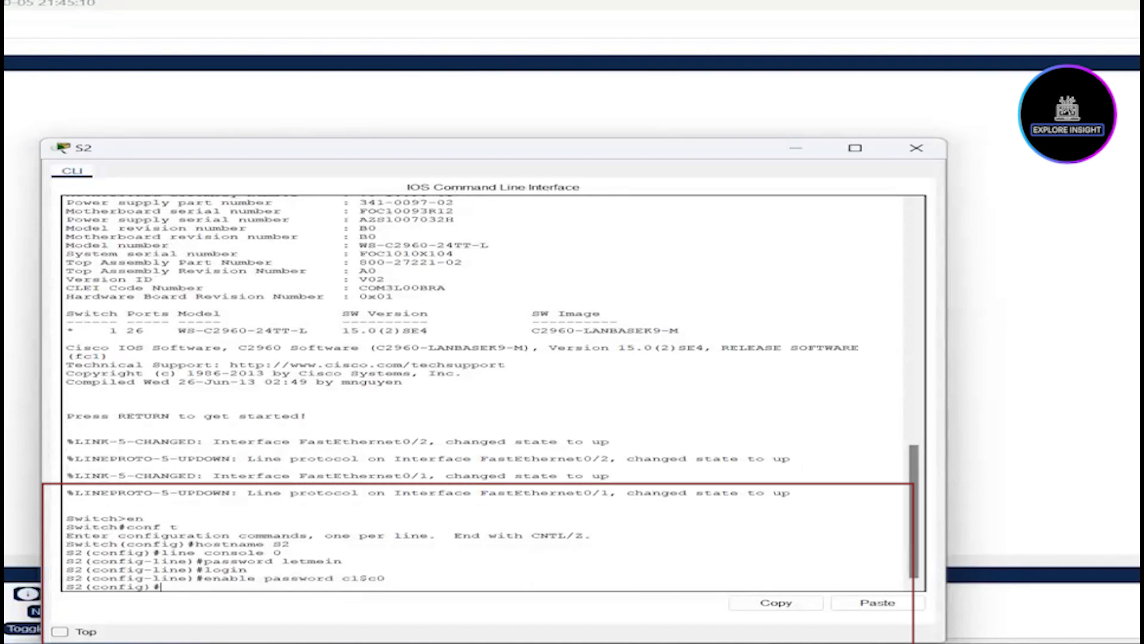
text(enable secret itsasecret)
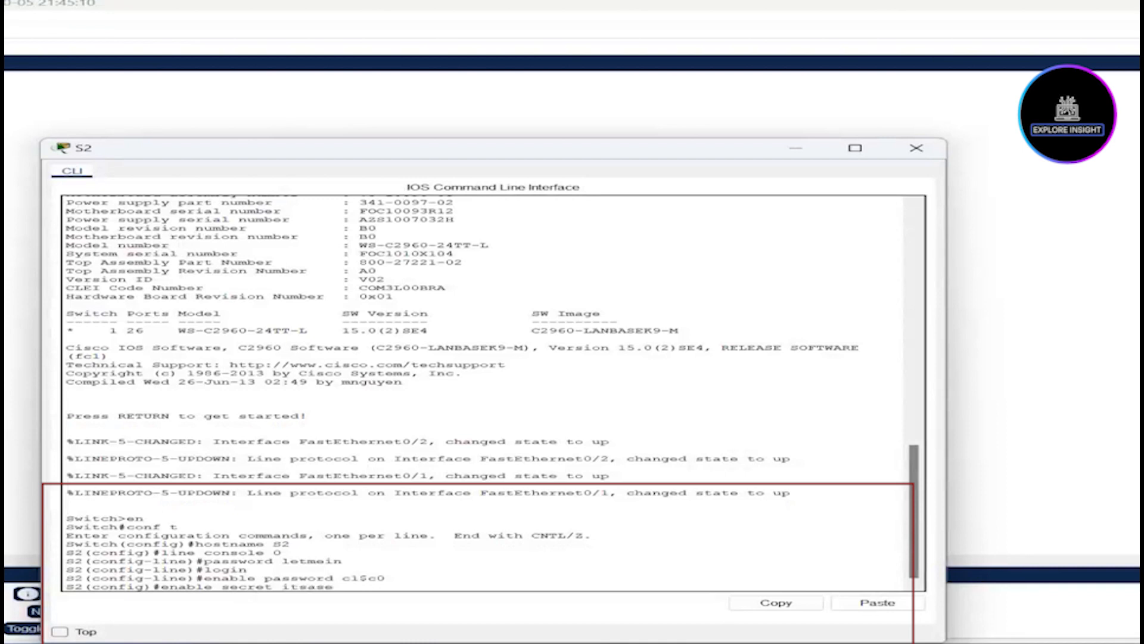
key(Return)
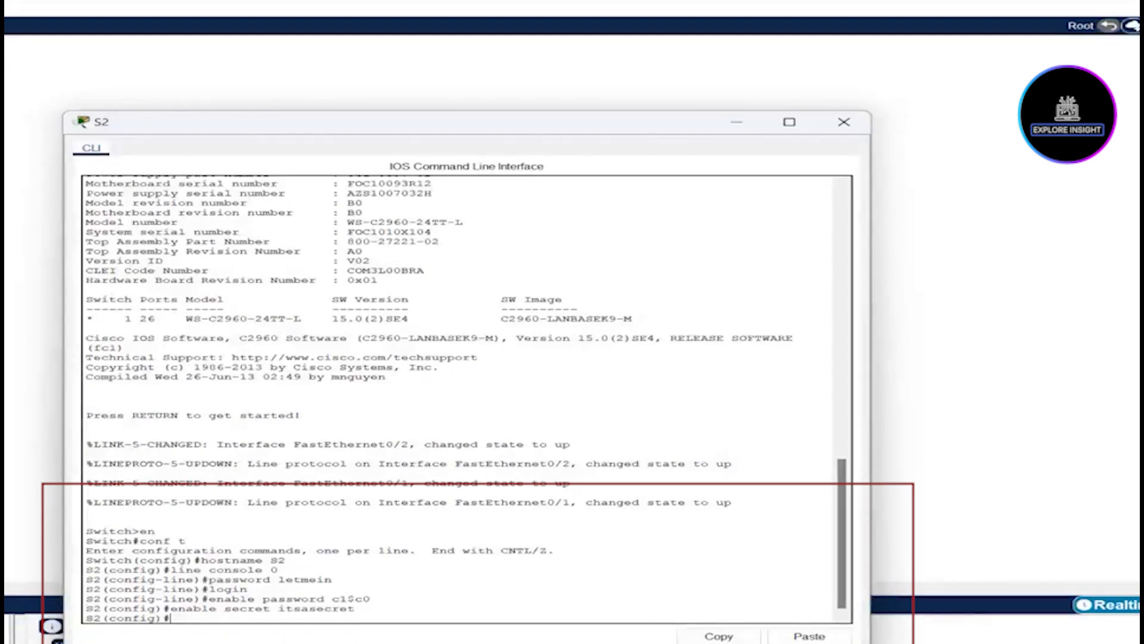
Step: Add the MOTD banner 'Stay Away!' and turn on service password-encryption
text(banner motd 'S)
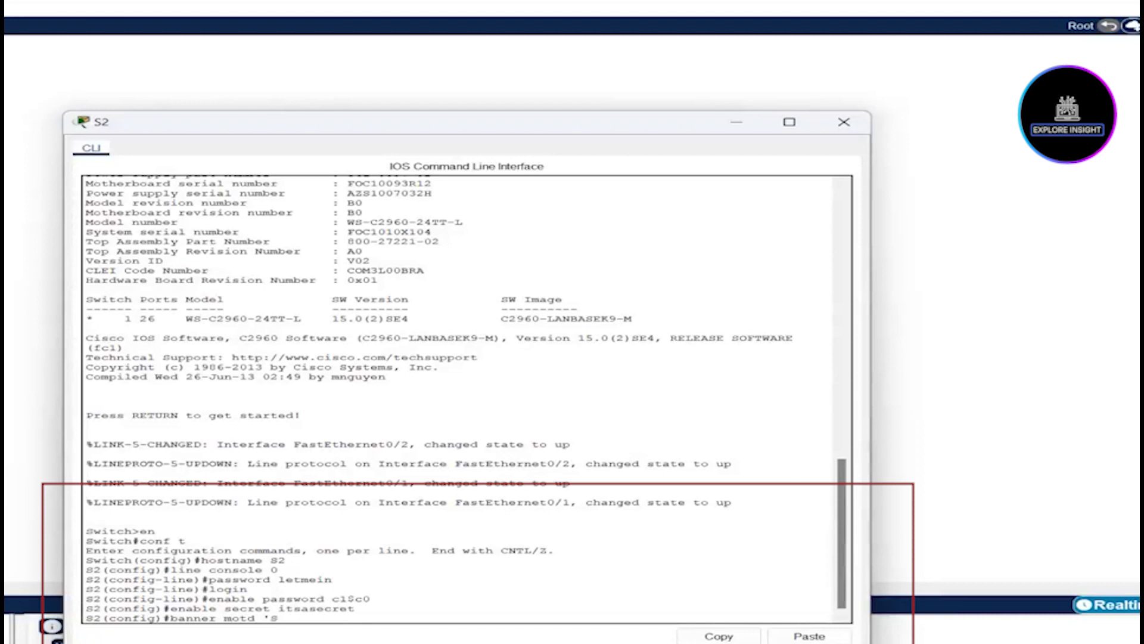
text(tay Aw)
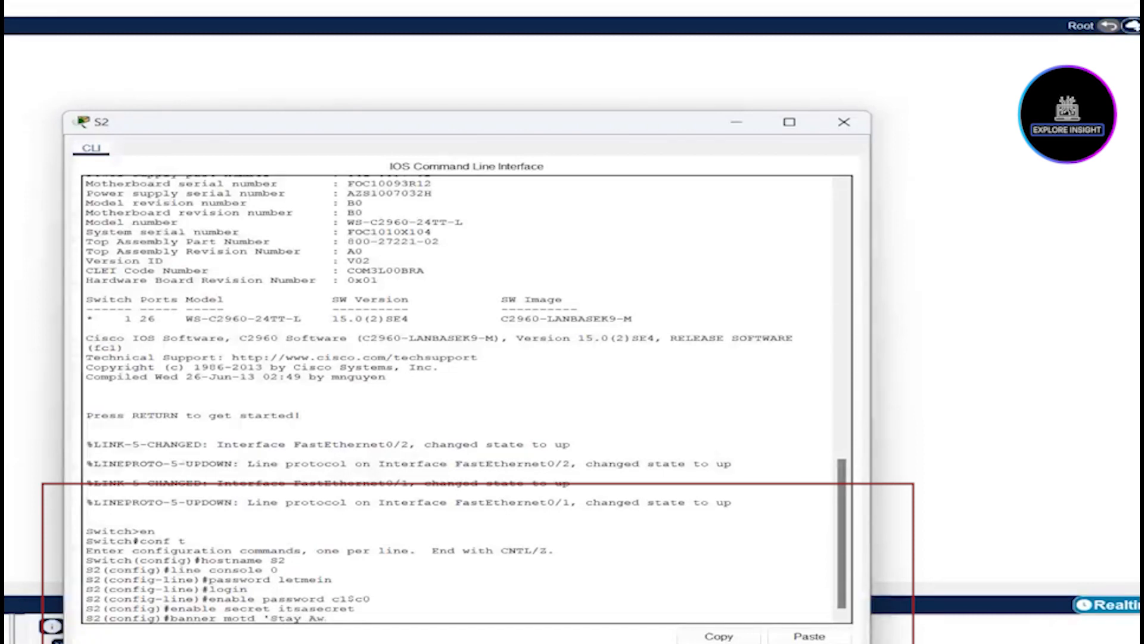
text(ay!')
key(Return)
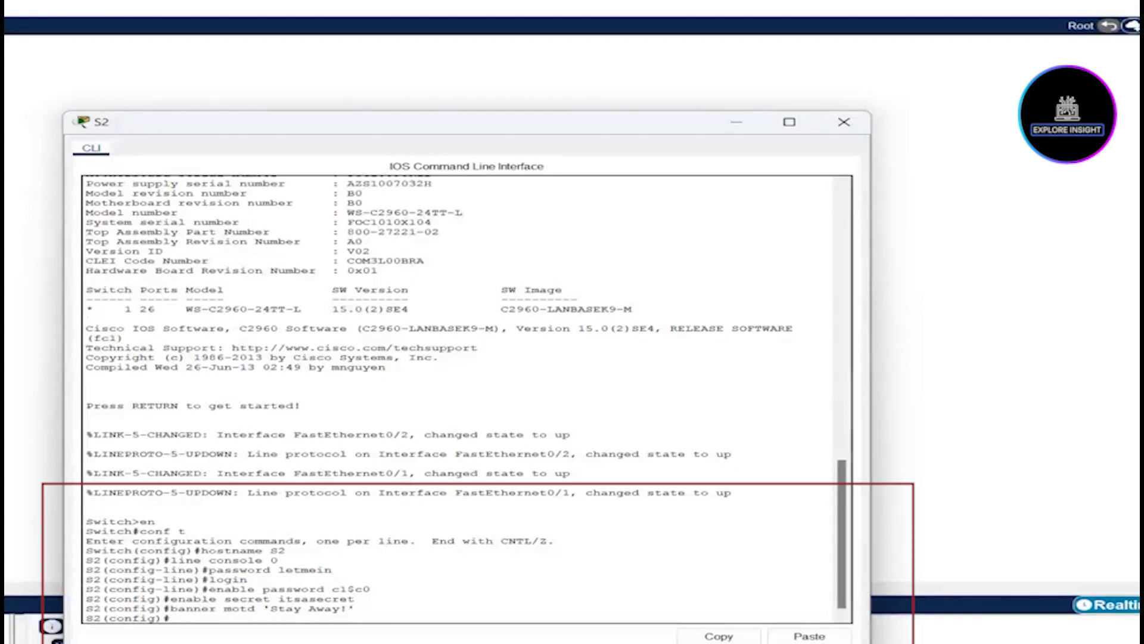
text(service pas)
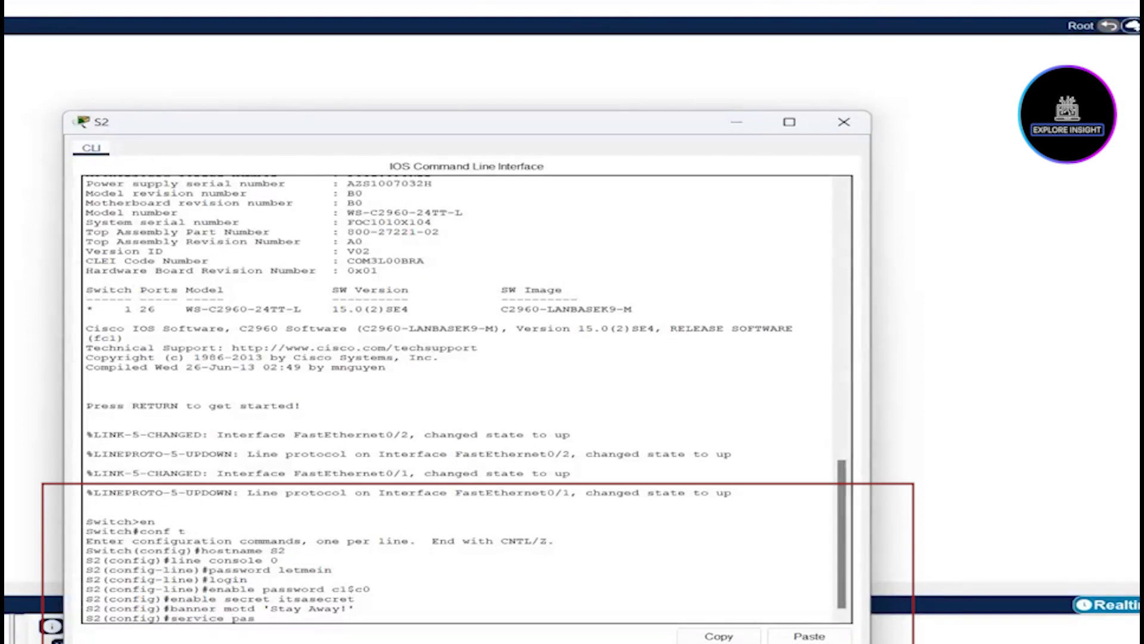
text(sword-encryption)
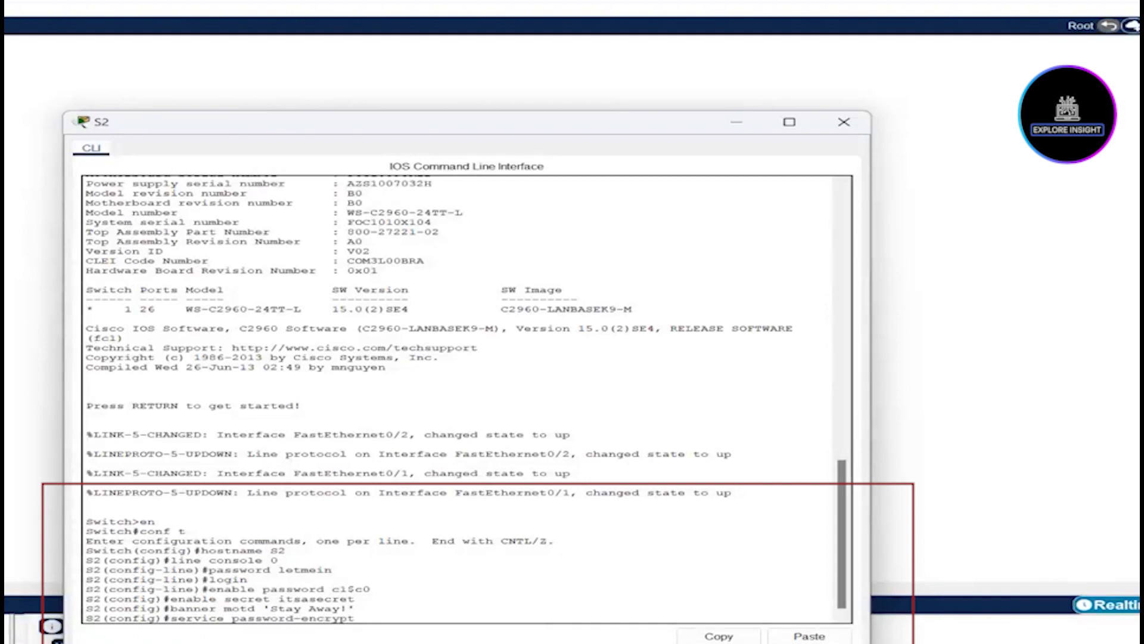
key(Return)
text(exit)
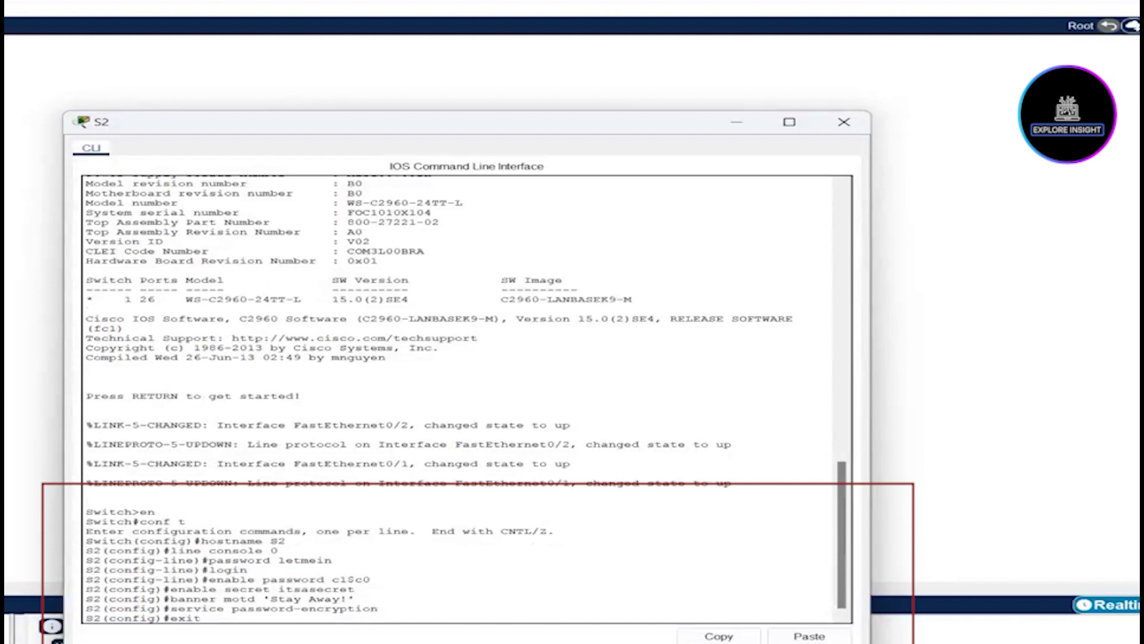
Step: Log out of S2 and back in past the 'Stay Away!' banner using the console password and enable secret
key(Return)
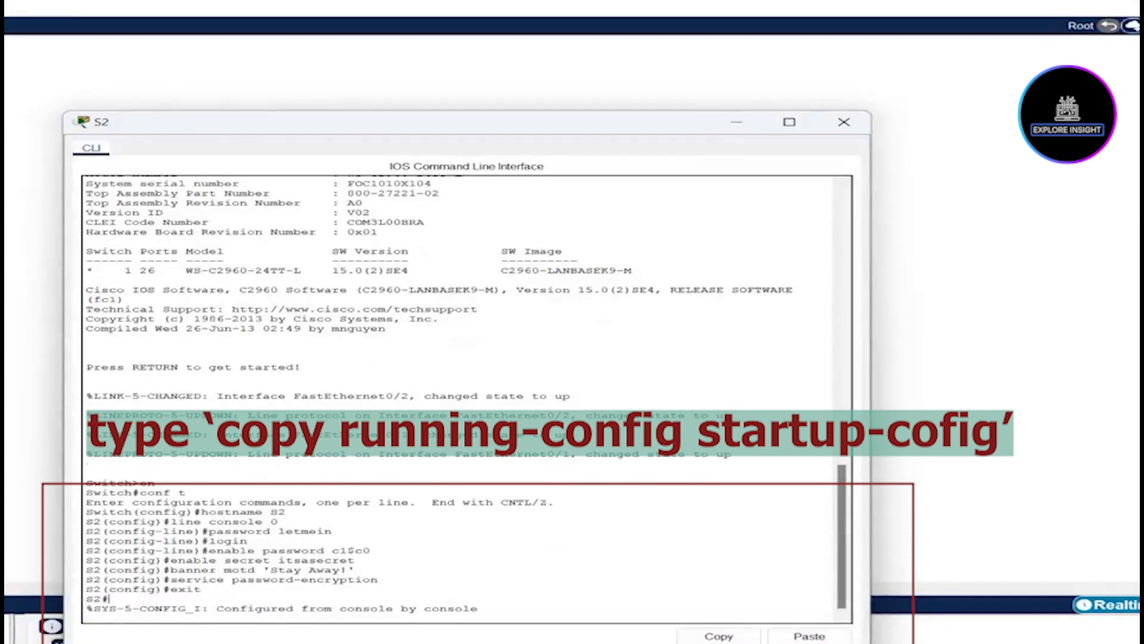
text(cop)
key(BackSpace)
key(BackSpace)
key(BackSpace)
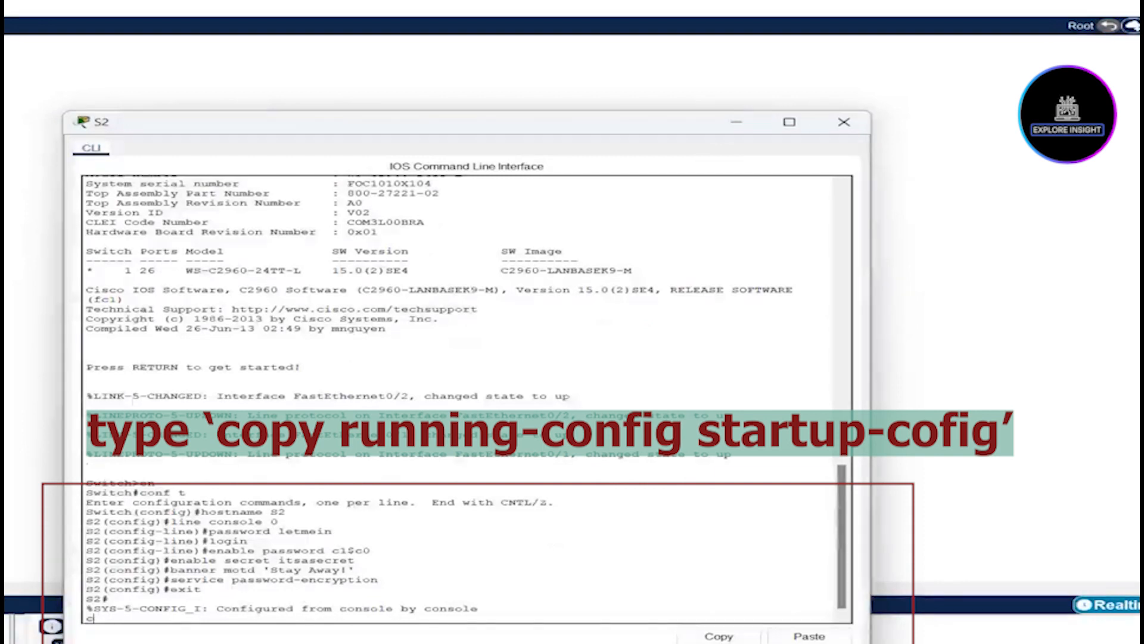
key(Return)
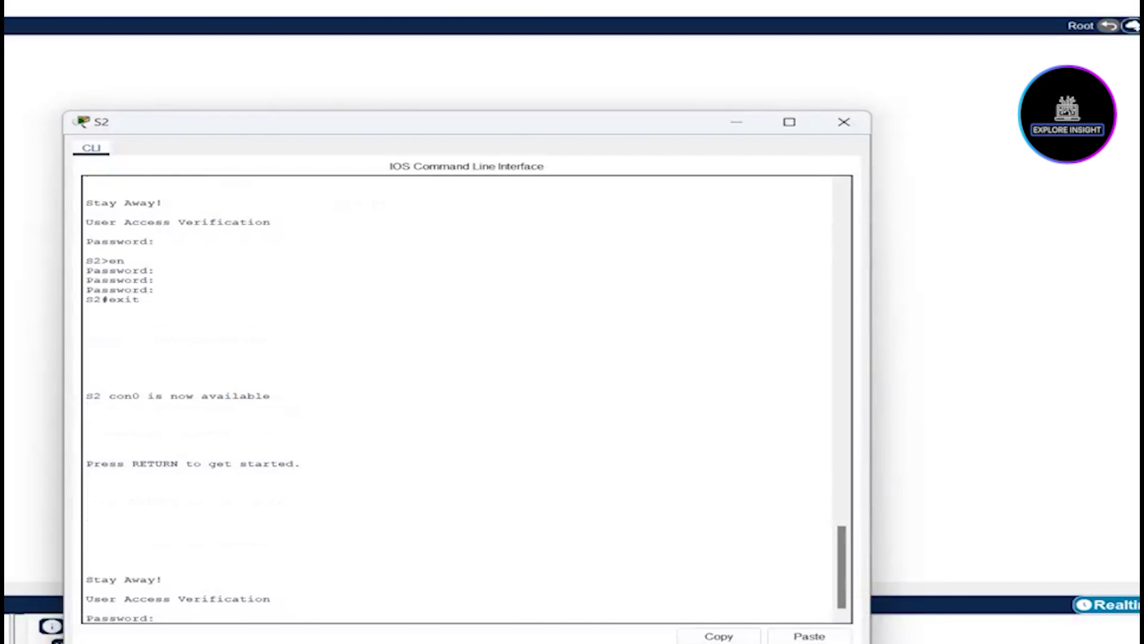
key(Return)
text(en)
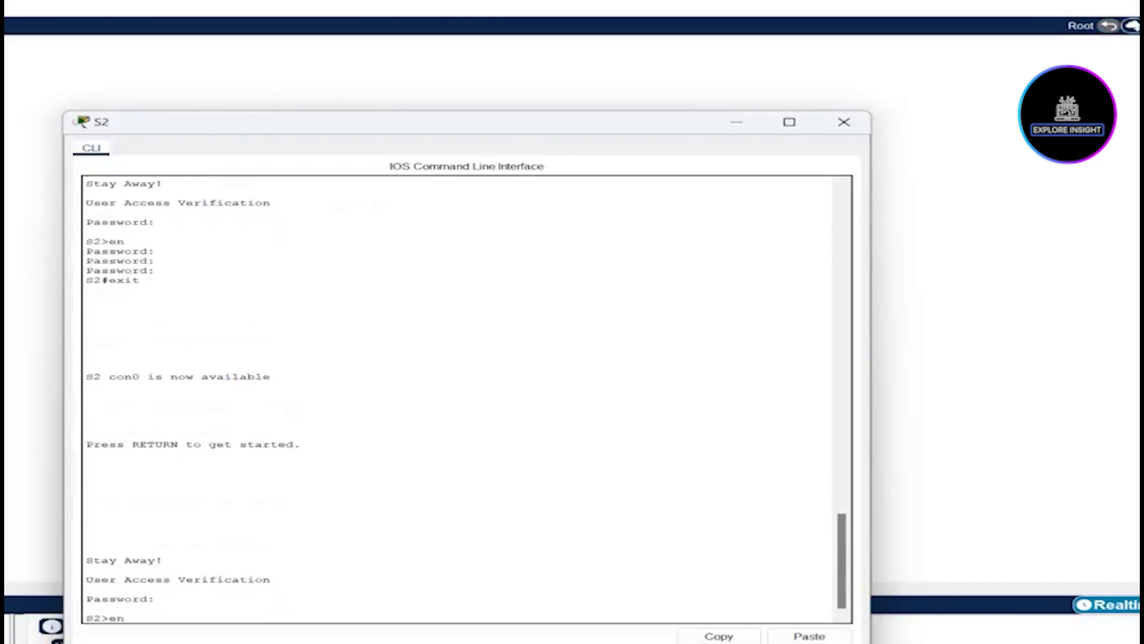
key(Return)
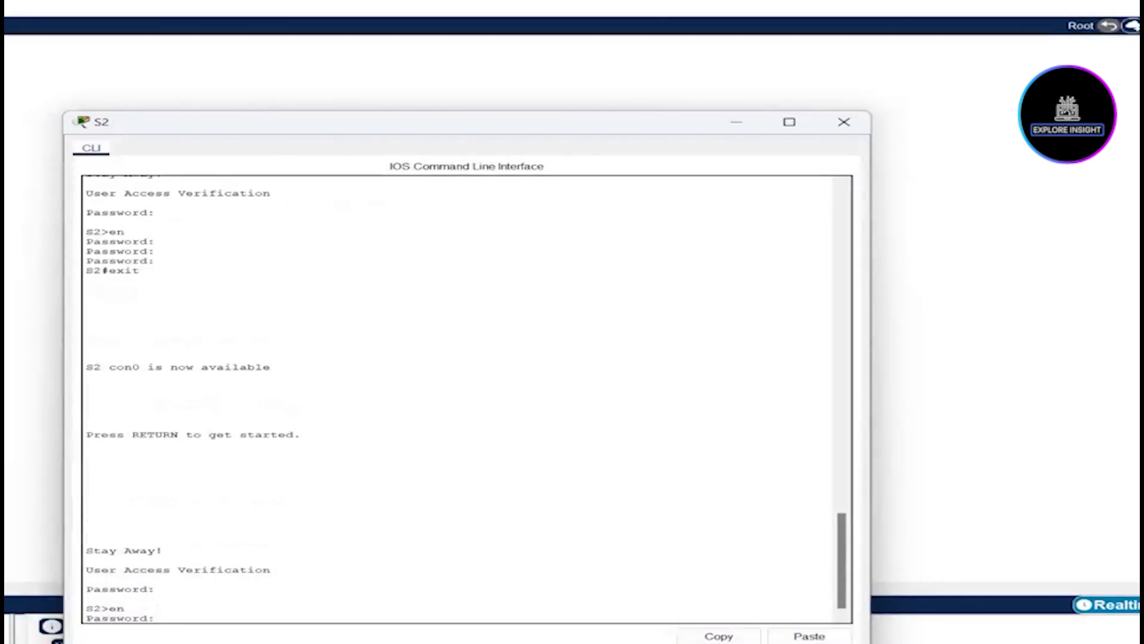
key(Return)
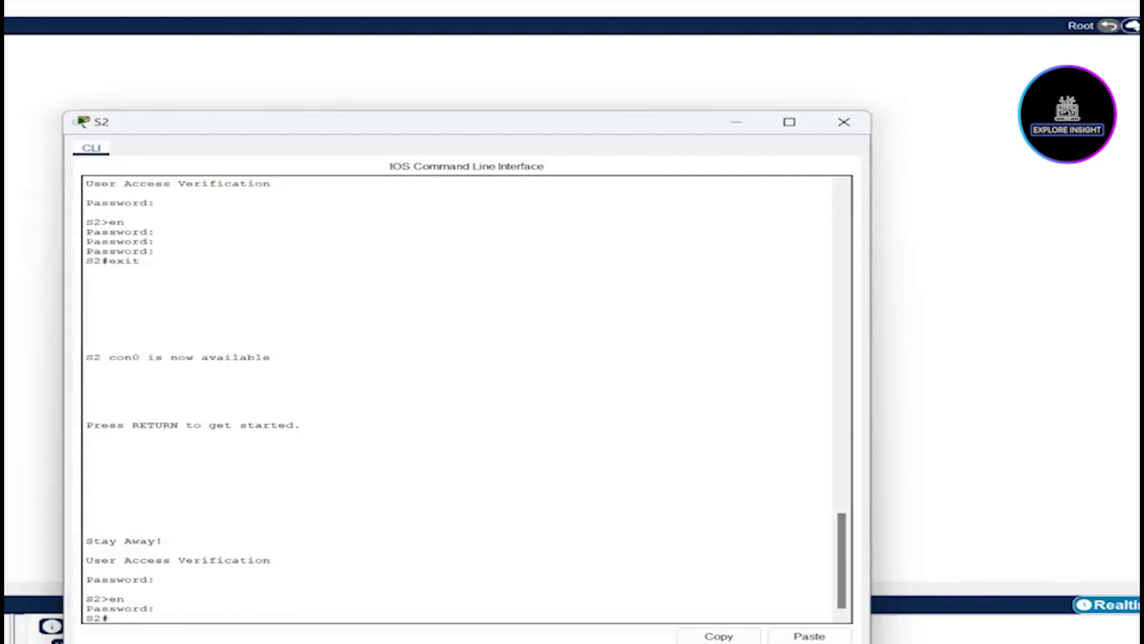
Step: Run copy running-config startup-config on S2, accepting the default startup-config filename
text(copy running-config startup-config)
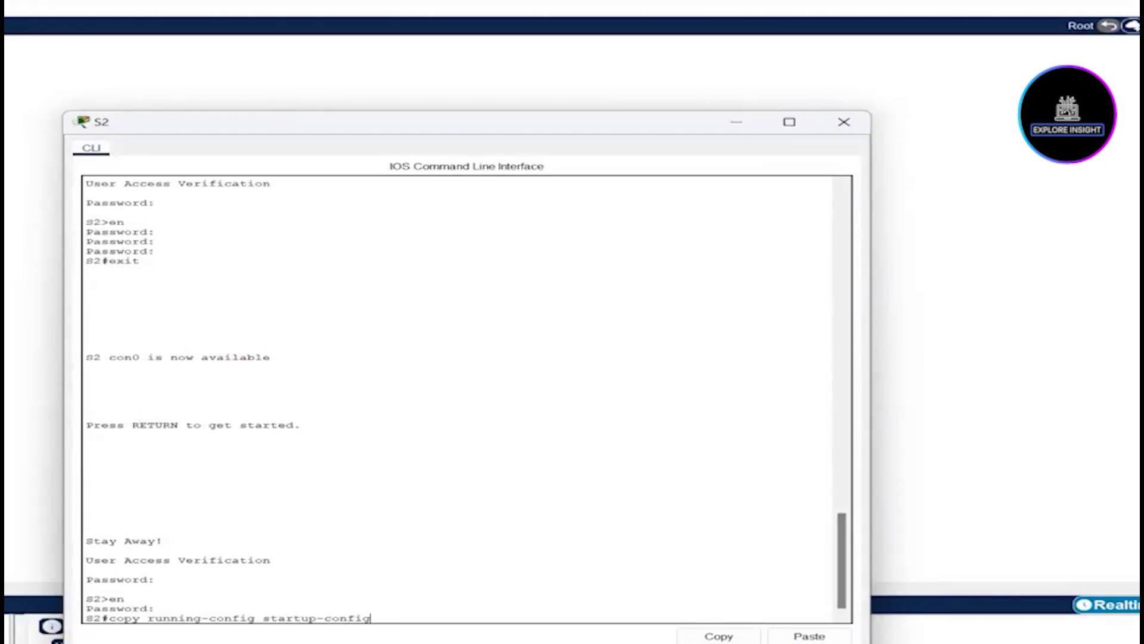
key(Return)
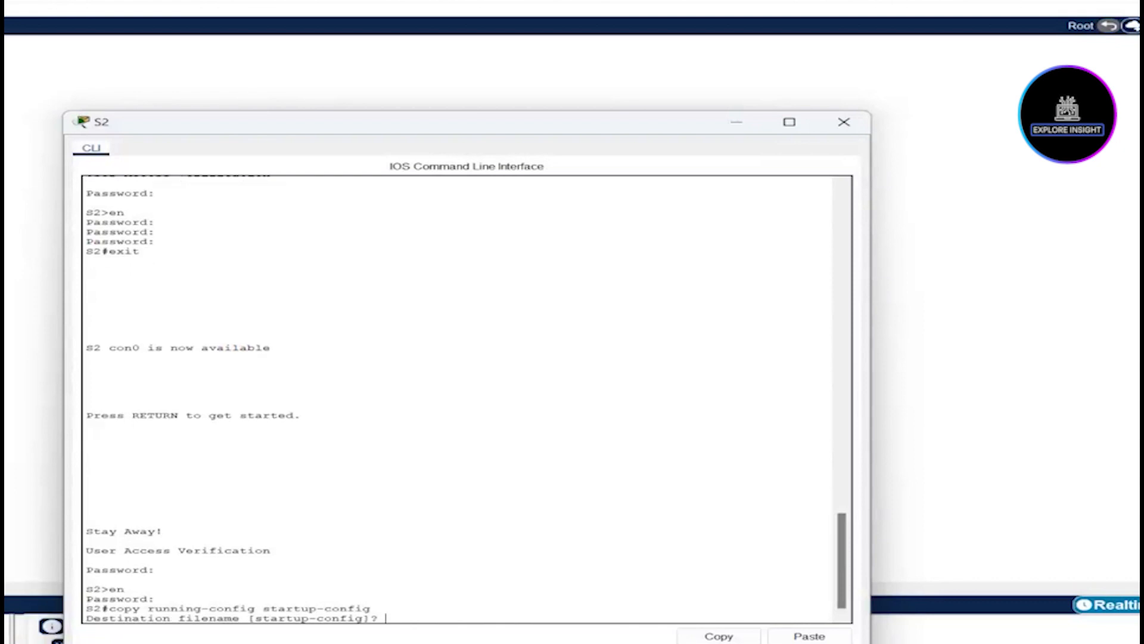
key(Return)
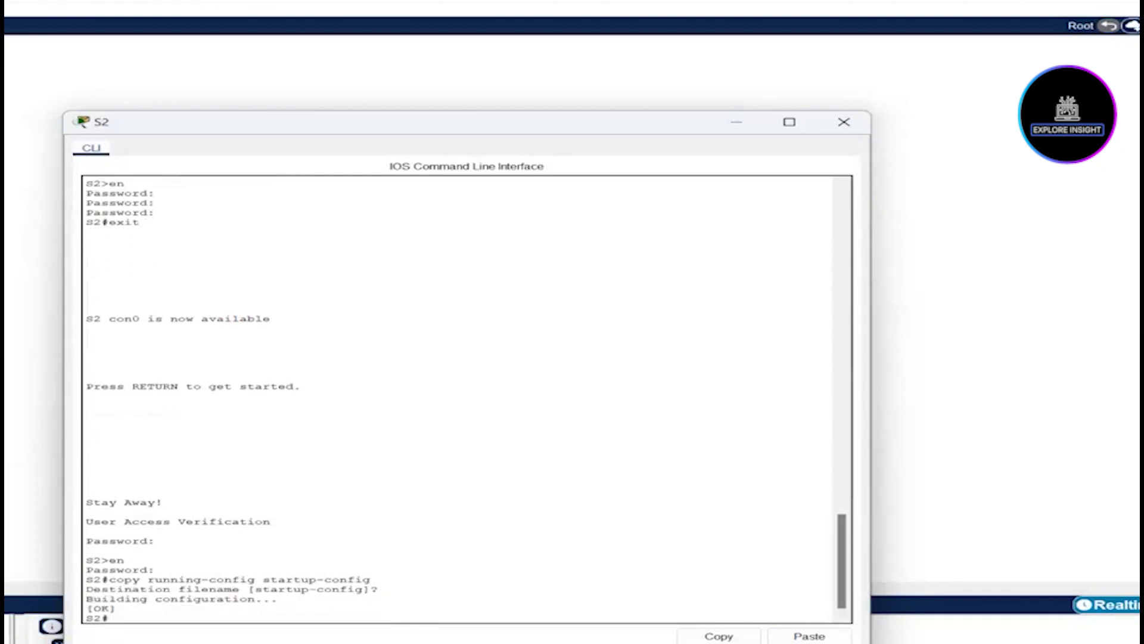